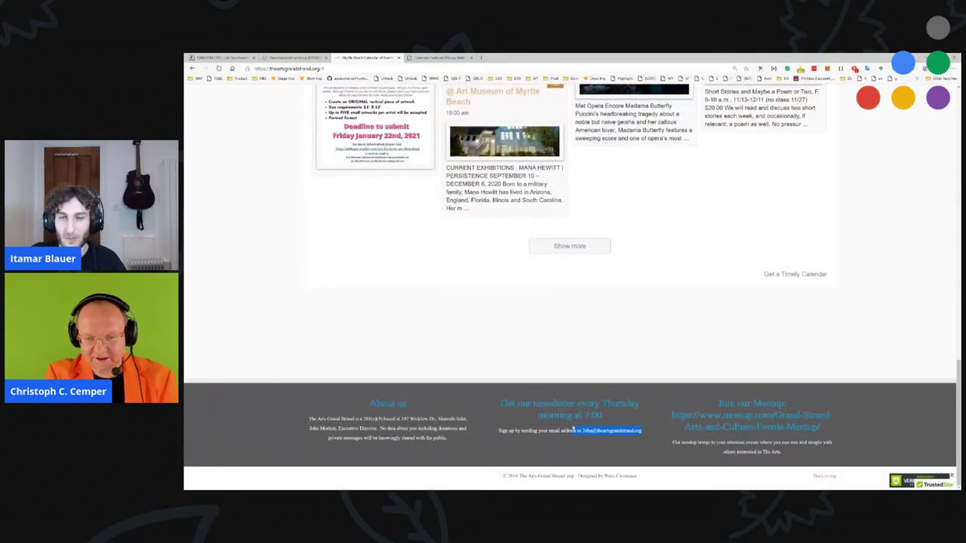
Step: Highlight the newsletter sign-up line and its contact email address in the page footer
click(578, 445)
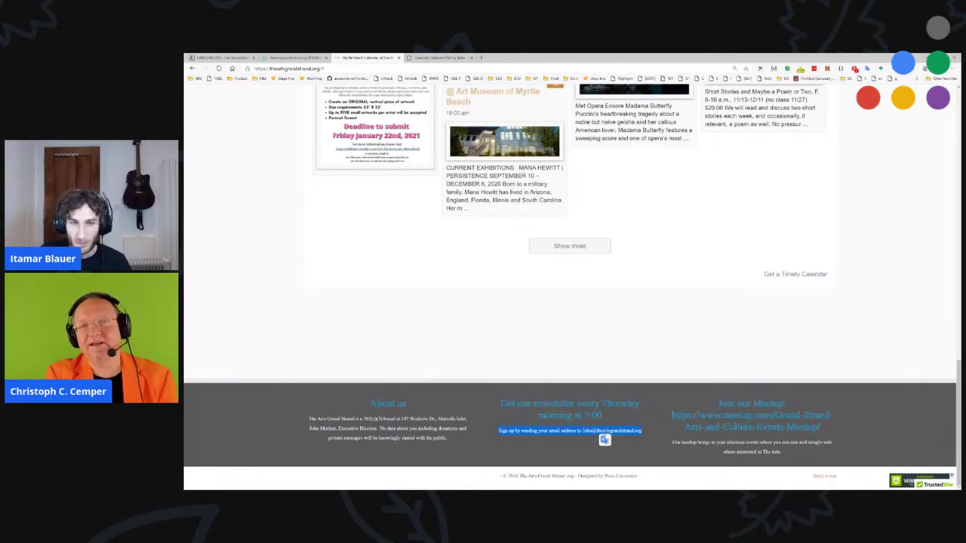
click(604, 438)
click(579, 440)
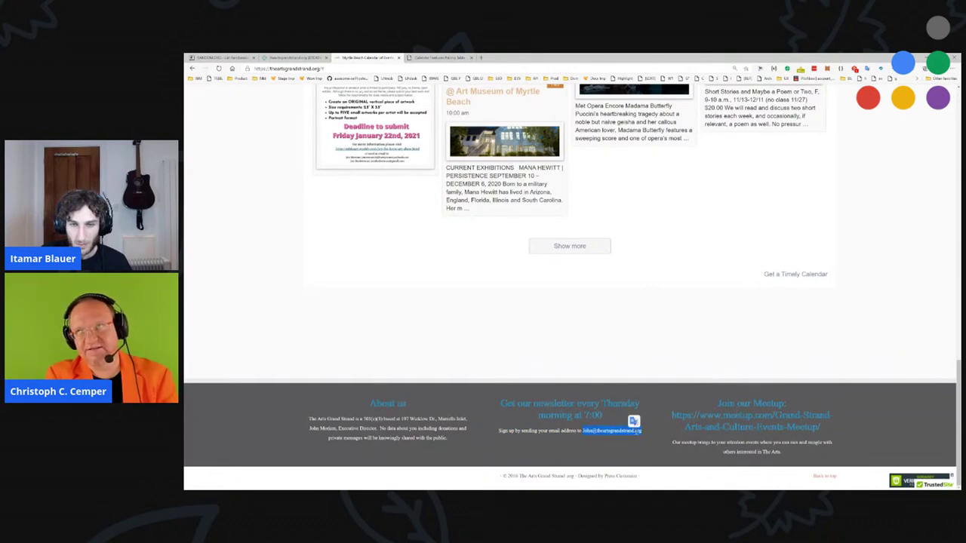
Step: Look through the homepage's event listings from the header to the end of the calendar
scroll(617, 307, up, 20)
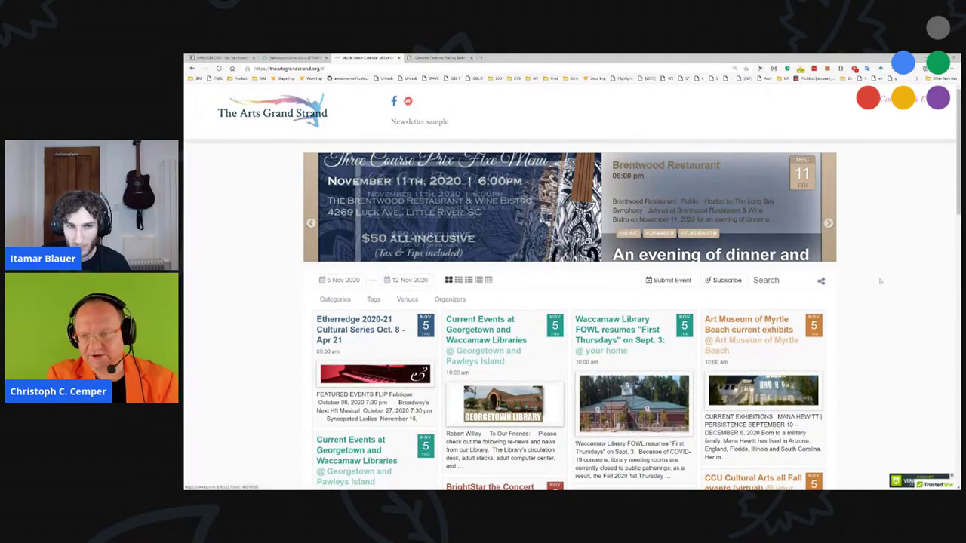
scroll(826, 300, down, 15)
scroll(826, 299, down, 2)
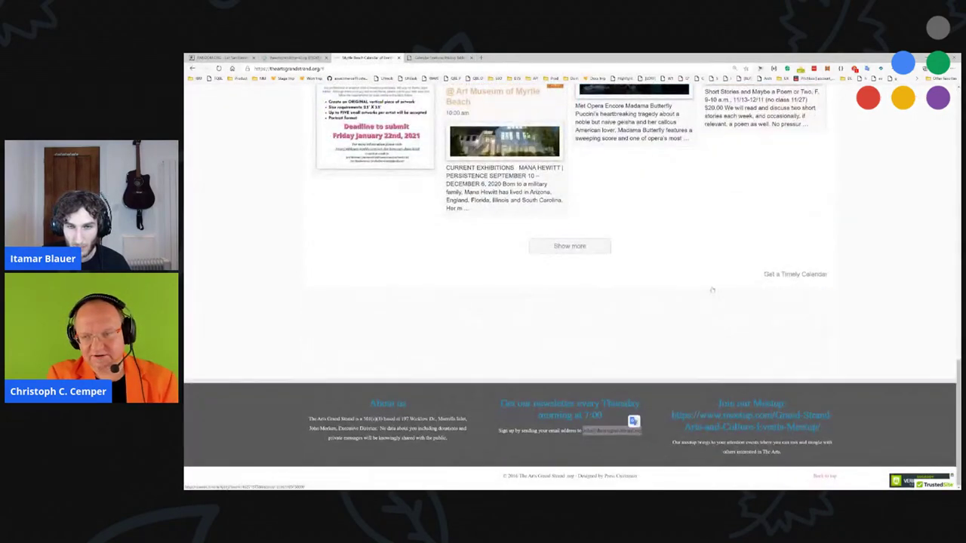
click(570, 246)
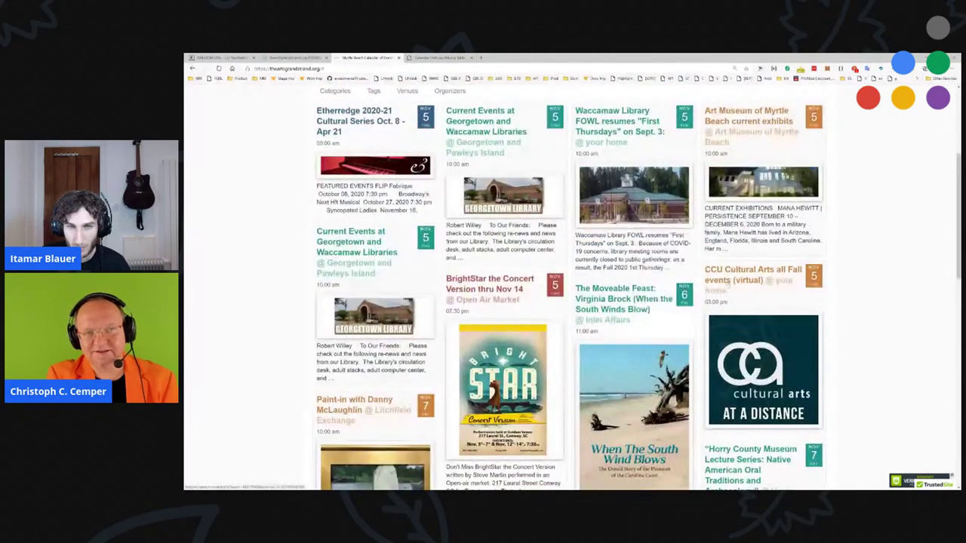
scroll(812, 392, down, 10)
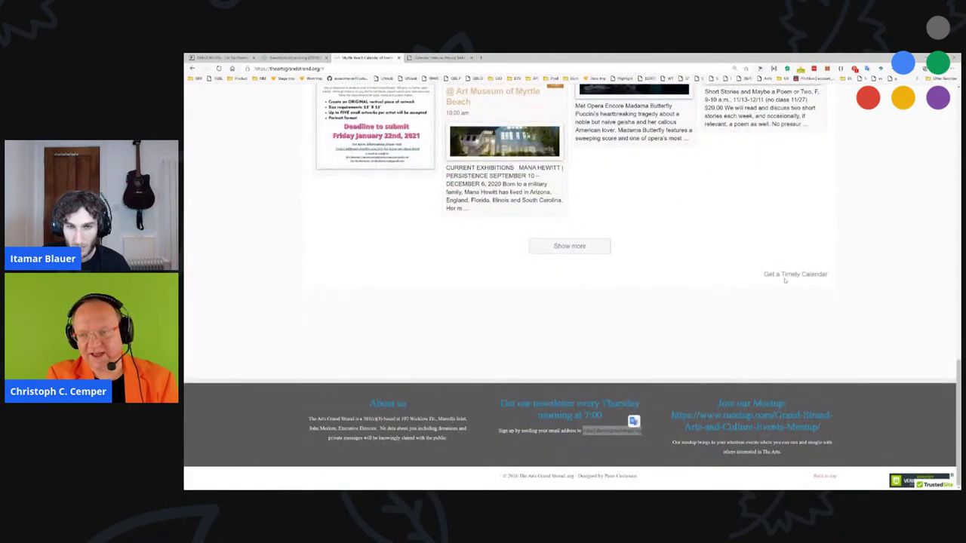
Step: Open the calendar provider's "Get a Timely Calendar" link and examine the Timely landing page embedded in the site
key(ctrl+plus)
key(ctrl+plus)
key(ctrl+plus)
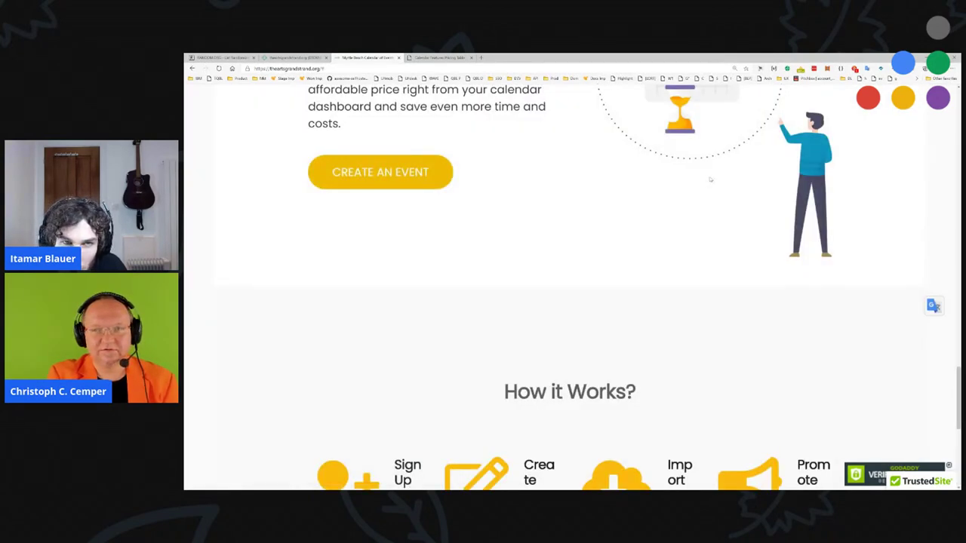
scroll(709, 179, up, 15)
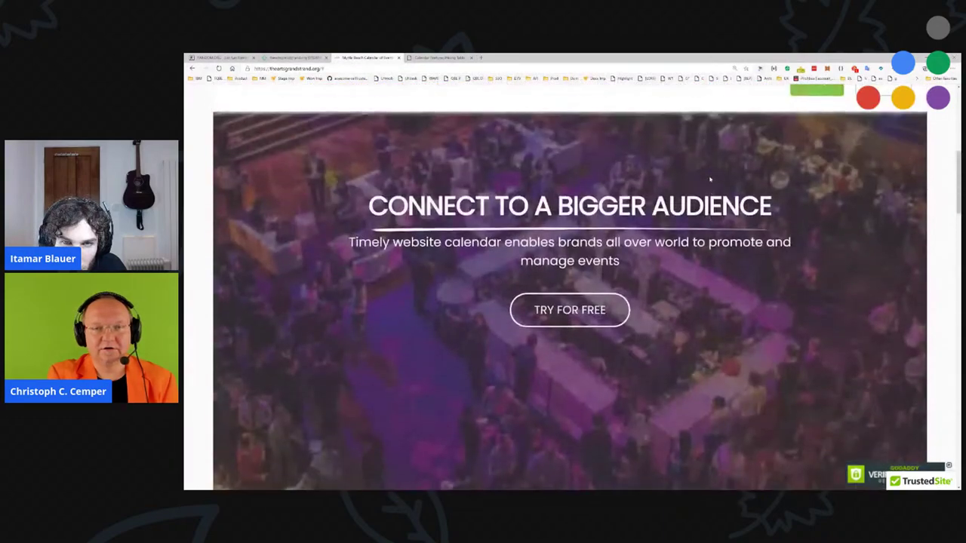
scroll(709, 179, up, 5)
scroll(713, 178, down, 5)
scroll(719, 178, up, 2)
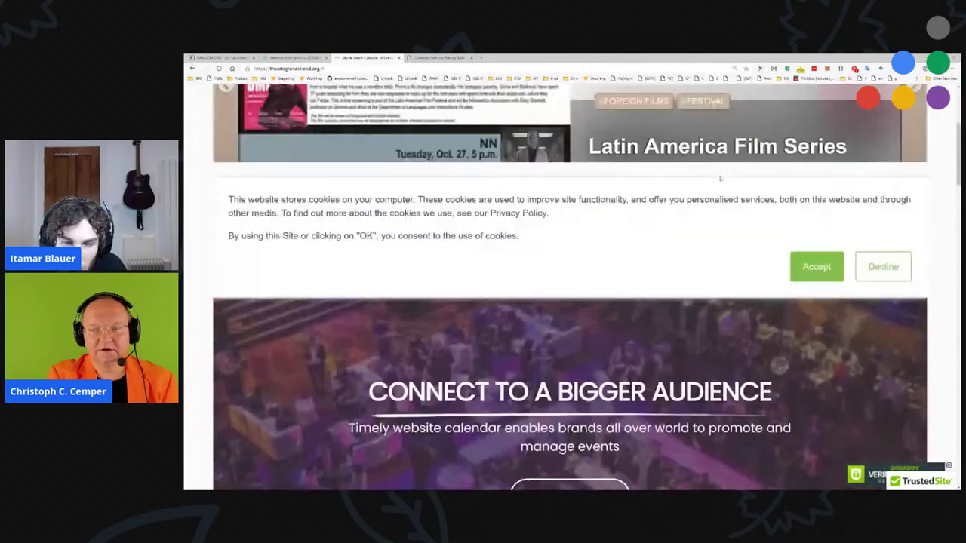
scroll(721, 179, up, 1)
key(ctrl+minus)
key(ctrl+minus)
key(ctrl+minus)
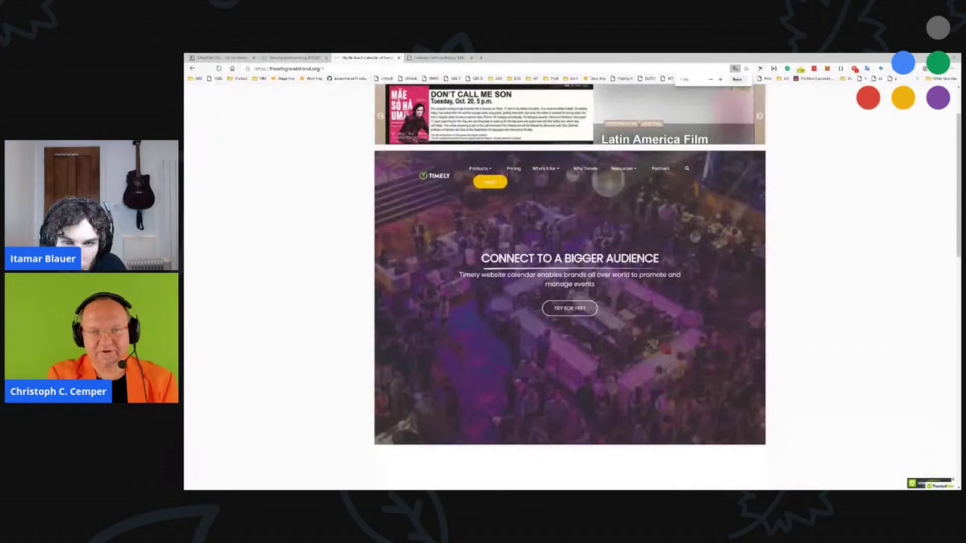
scroll(728, 242, up, 2)
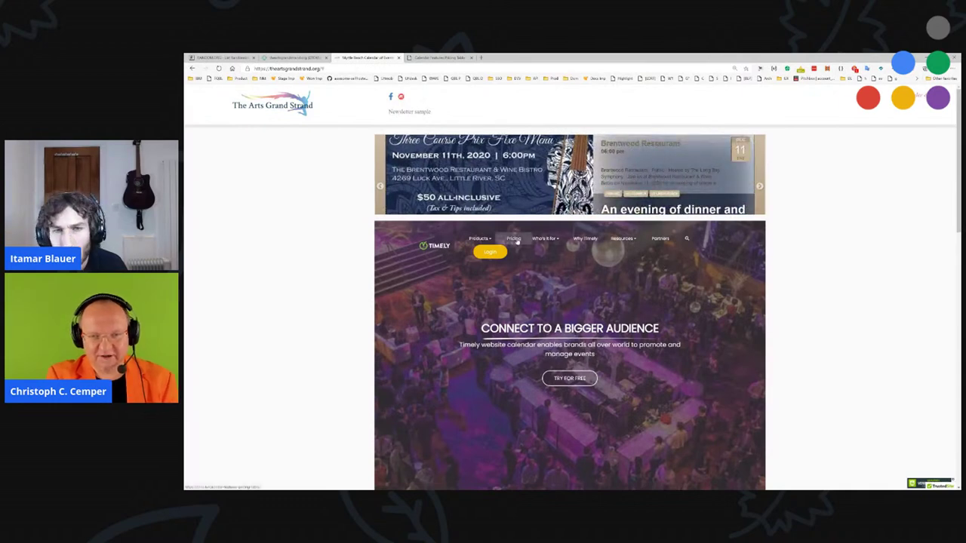
Step: Open Timely's pricing page inside the embedded frame and look over its plans section
scroll(642, 310, down, 3)
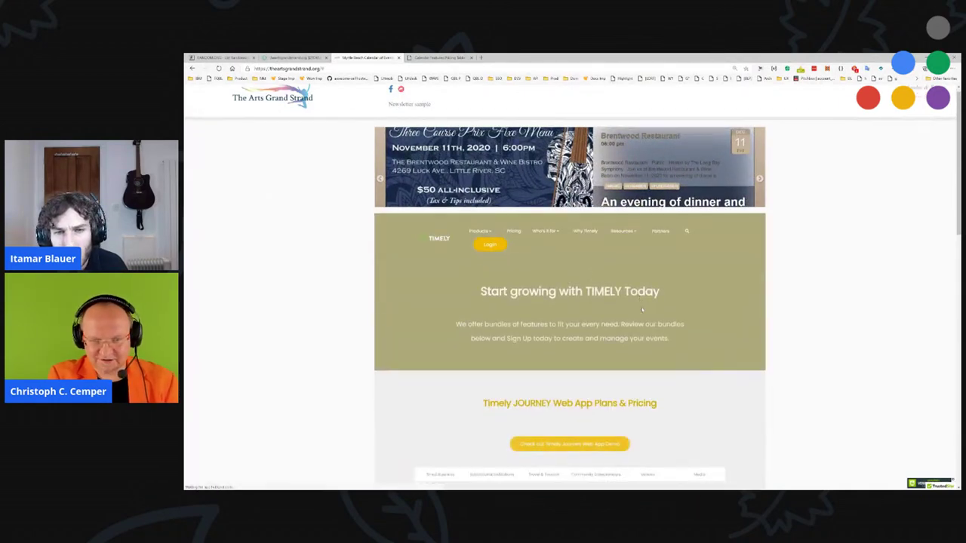
scroll(642, 309, down, 2)
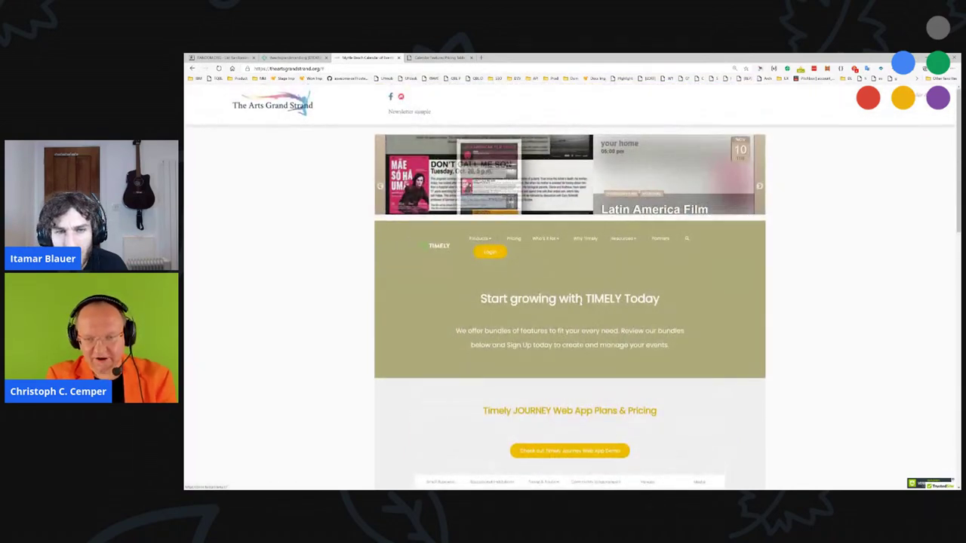
scroll(642, 304, down, 3)
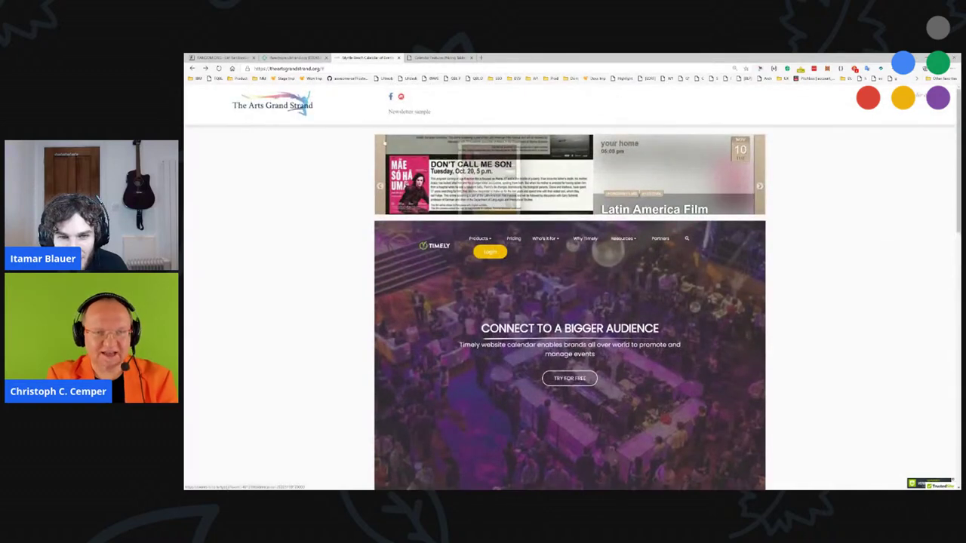
Step: Return to The Arts Grand Strand homepage and look through its event listings
click(297, 105)
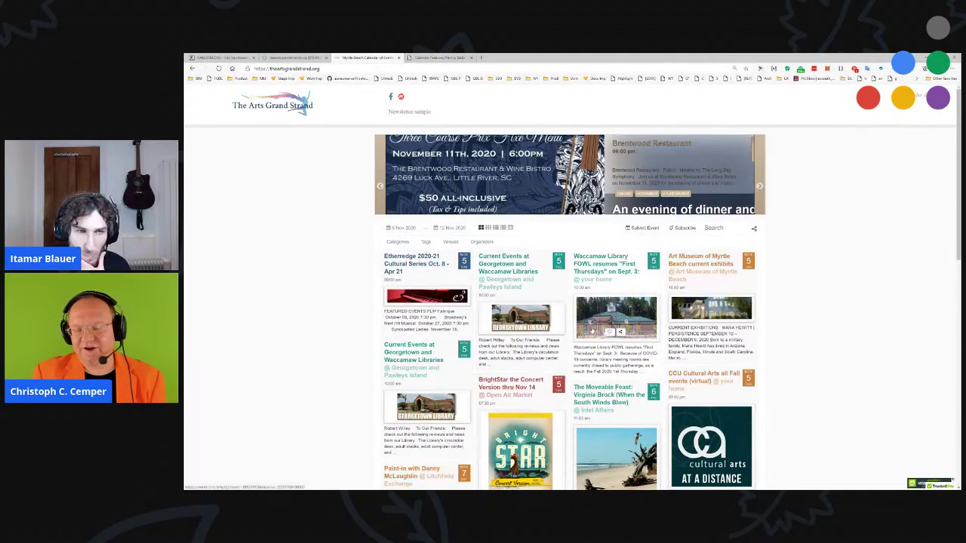
scroll(591, 331, down, 15)
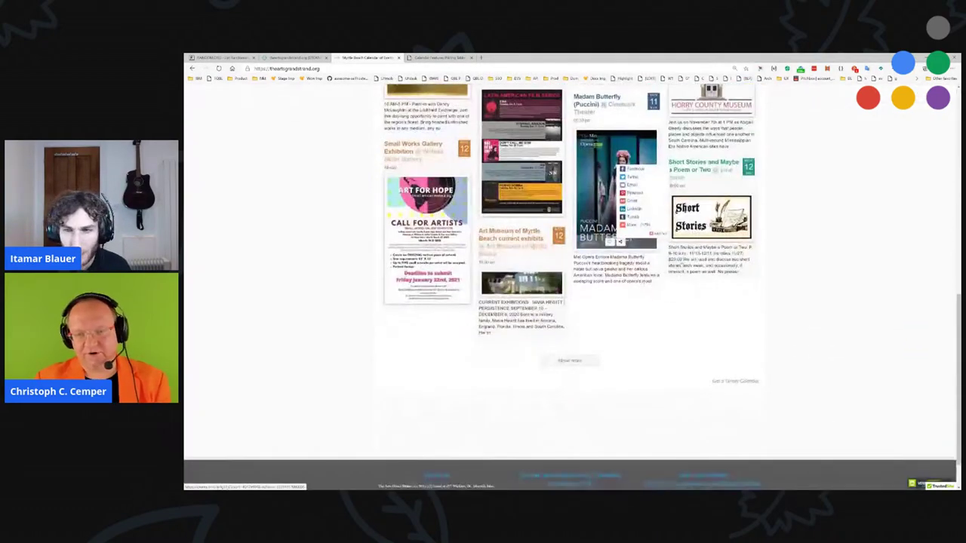
scroll(661, 269, up, 15)
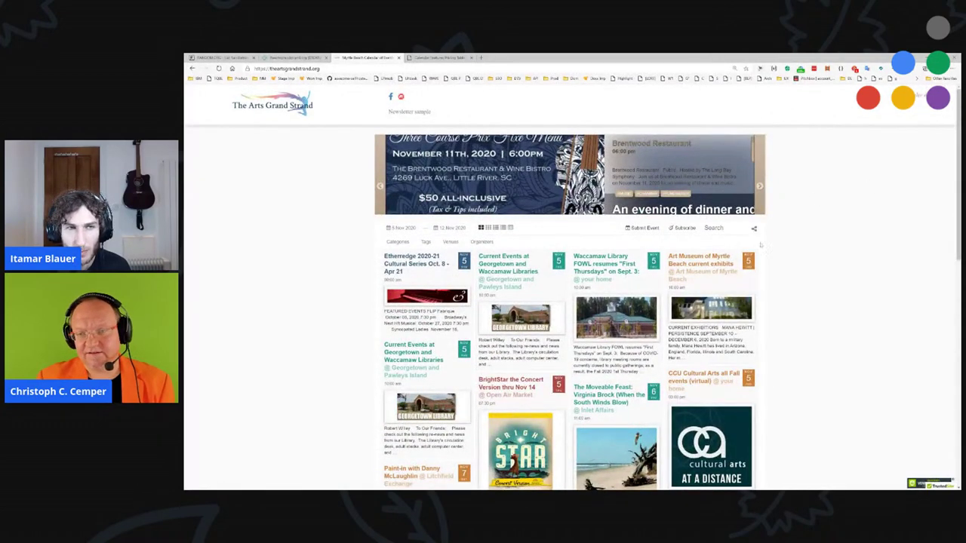
Step: Inspect the homepage's WebPage structured data with the Ryte Structured Data Helper, then close it
click(880, 68)
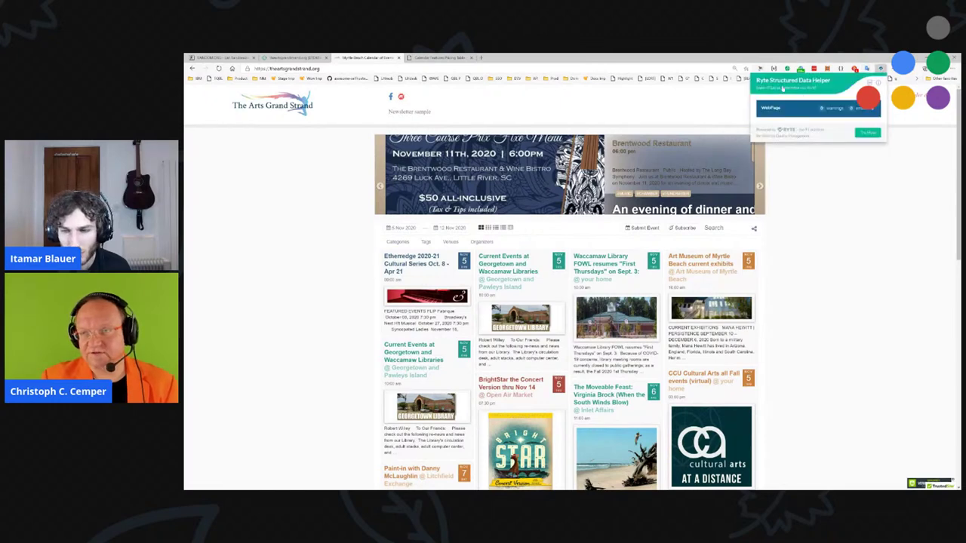
click(804, 111)
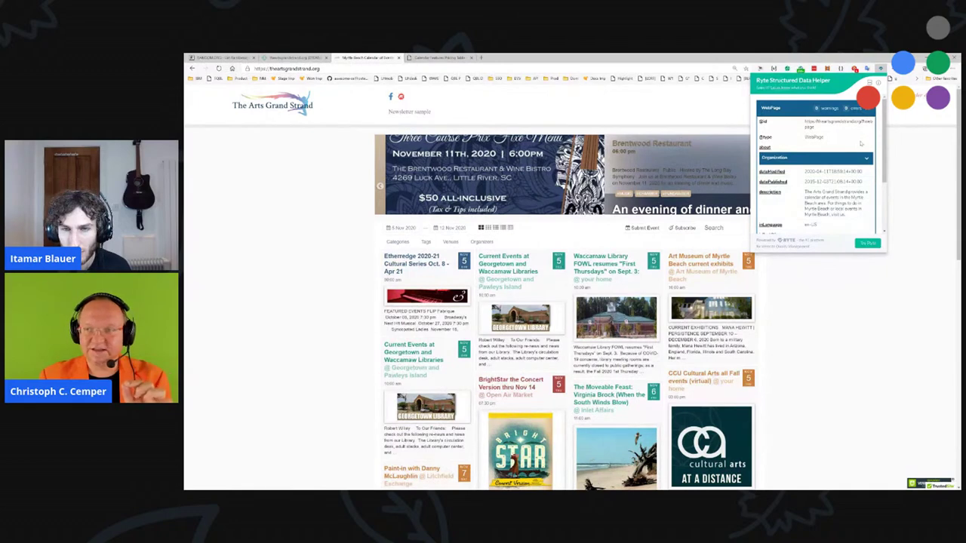
click(804, 274)
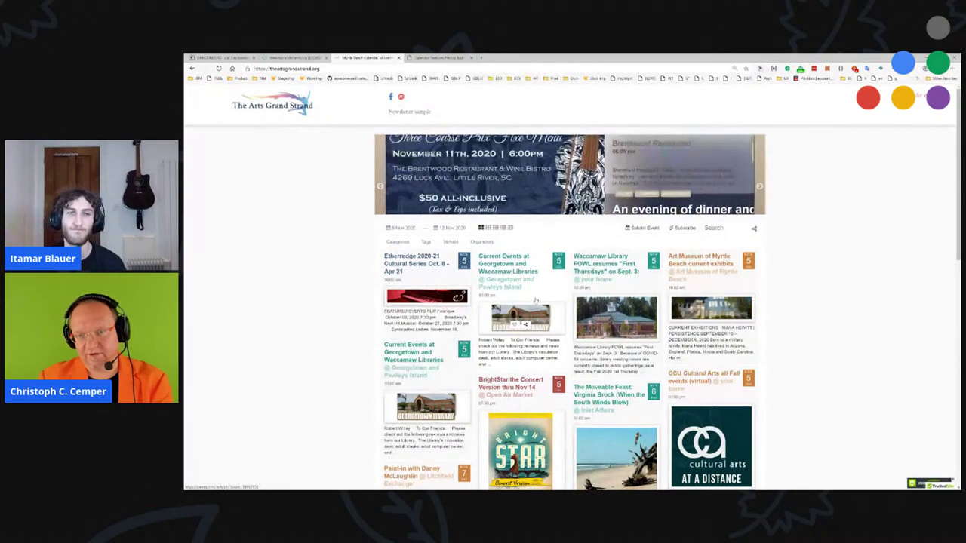
Step: Open the Etherredge 2020-21 Cultural Series event and check its Tickets, Organizer and Venue sections
scroll(743, 339, down, 10)
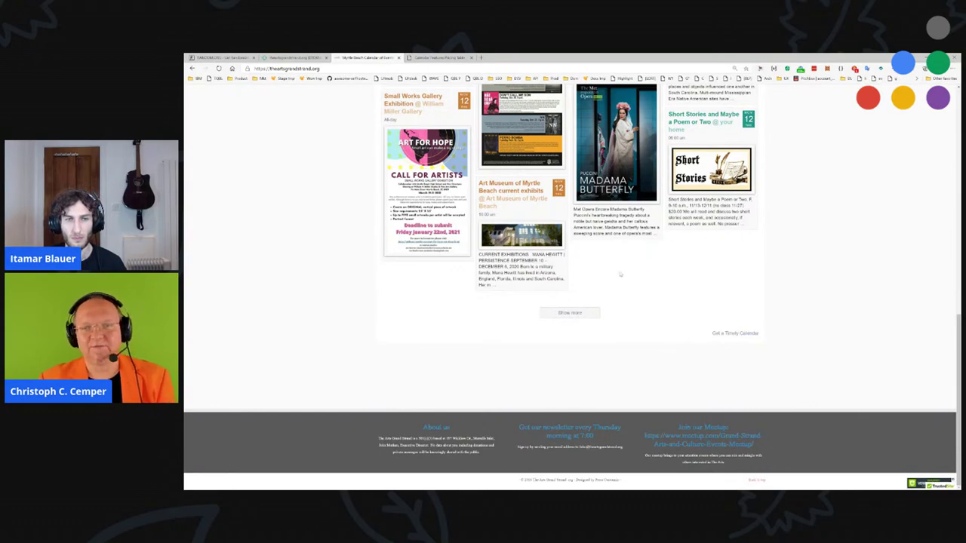
scroll(619, 275, up, 15)
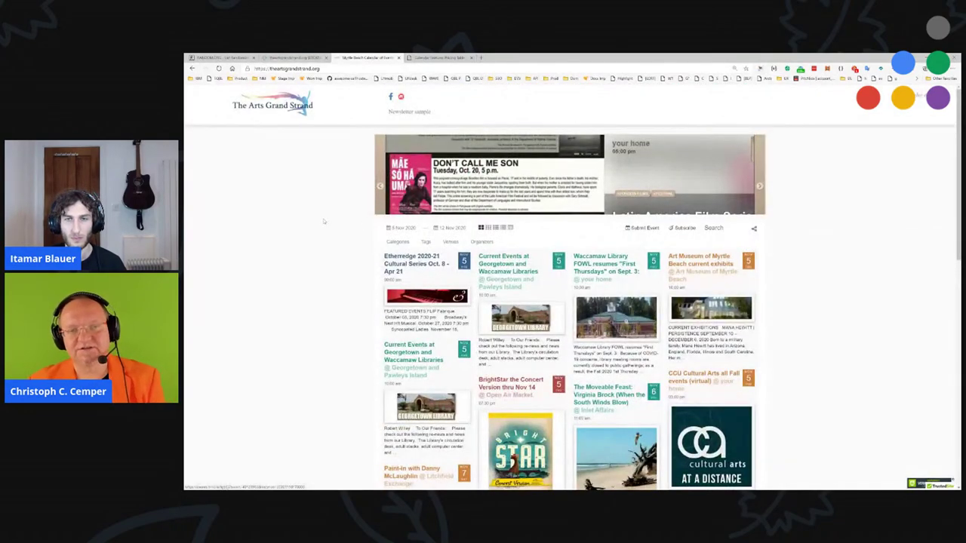
click(402, 264)
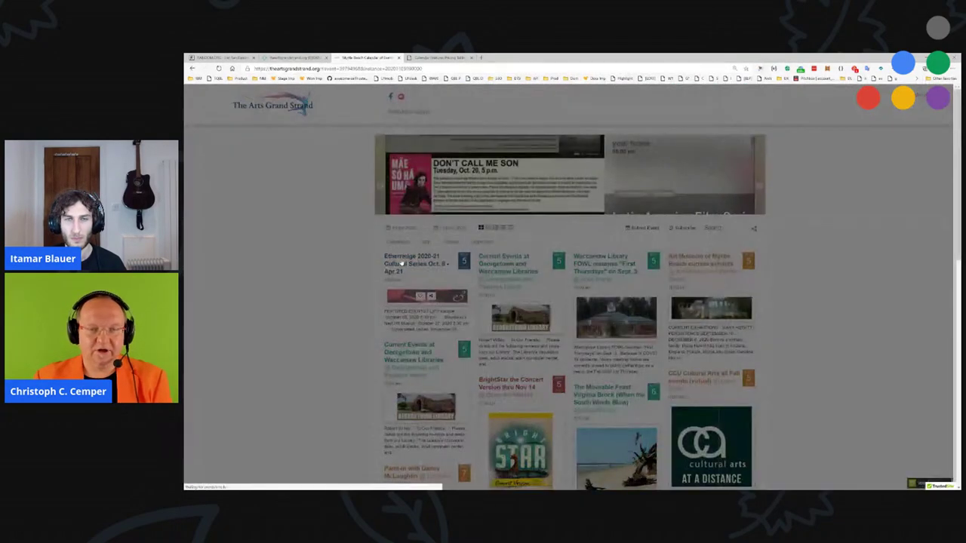
click(451, 224)
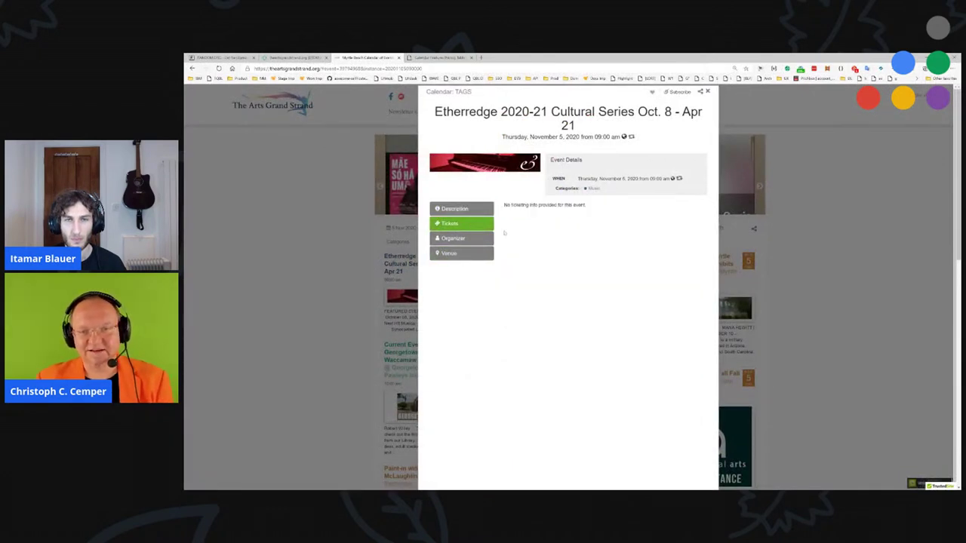
click(483, 239)
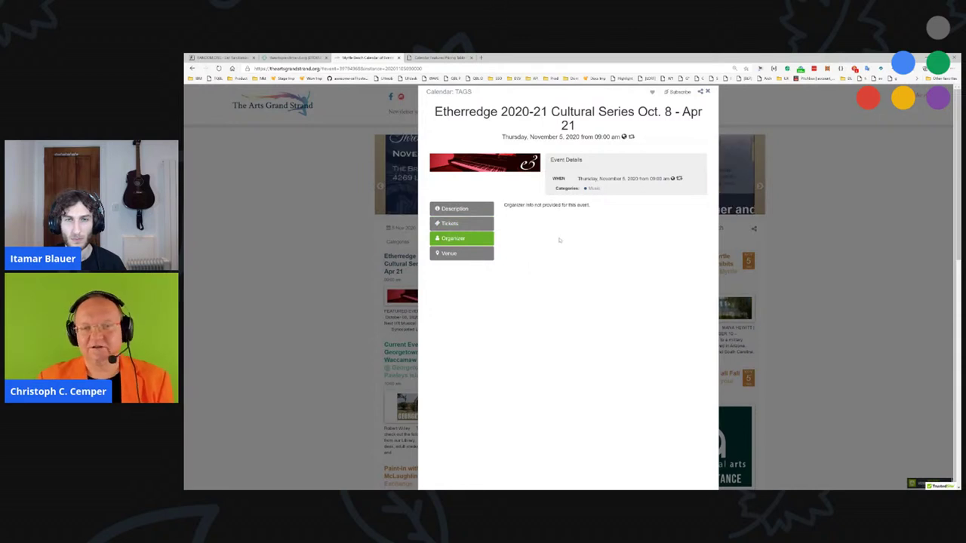
click(487, 256)
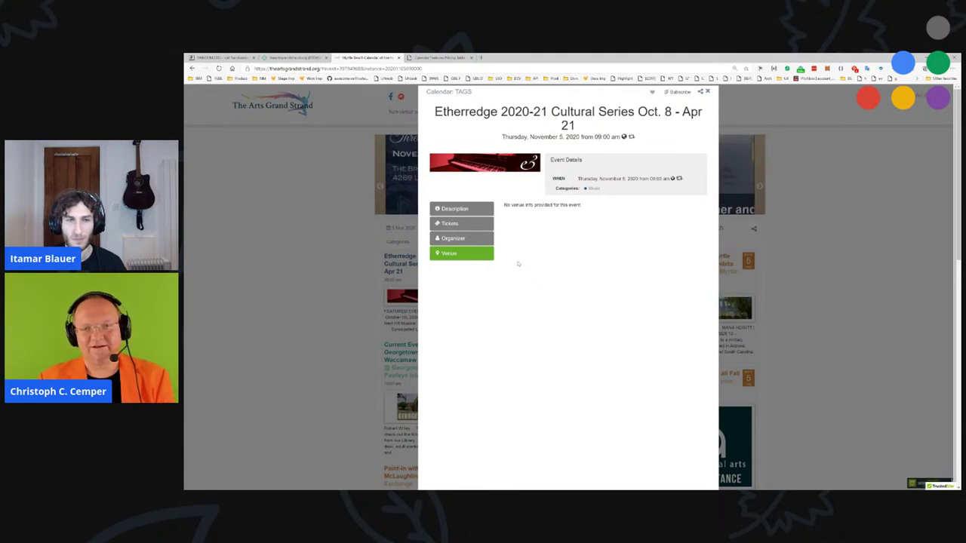
Step: Recheck the event's Tickets and Organizer sections and view its sharing options
click(460, 223)
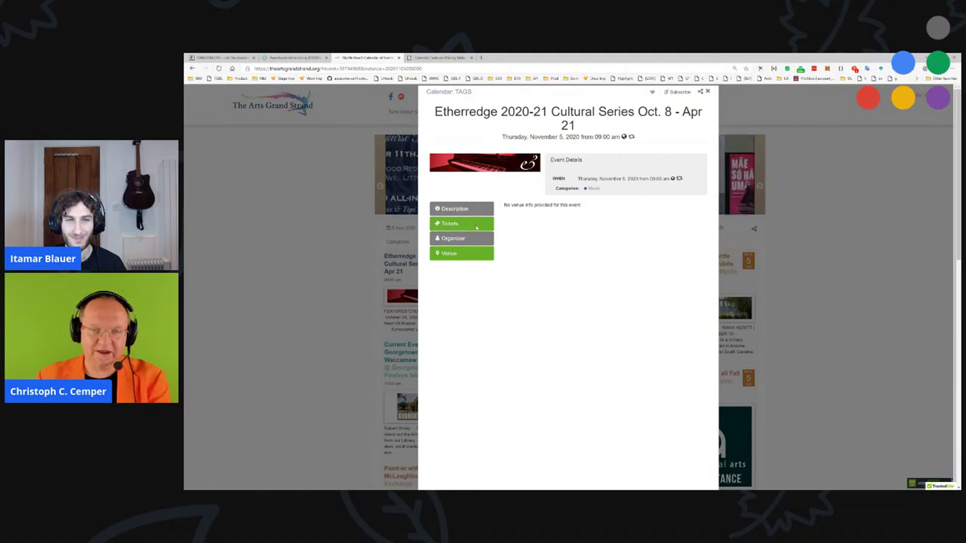
right_click(476, 227)
click(463, 270)
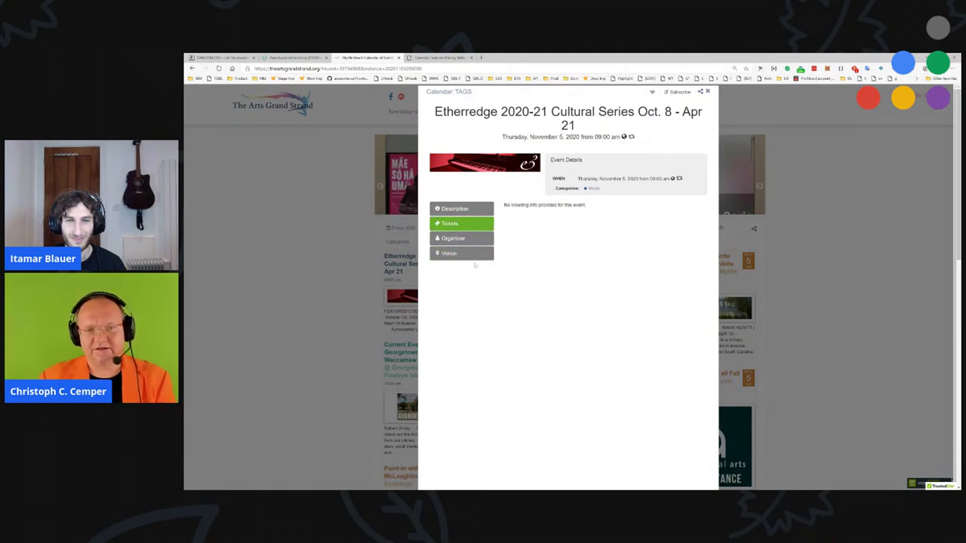
click(461, 238)
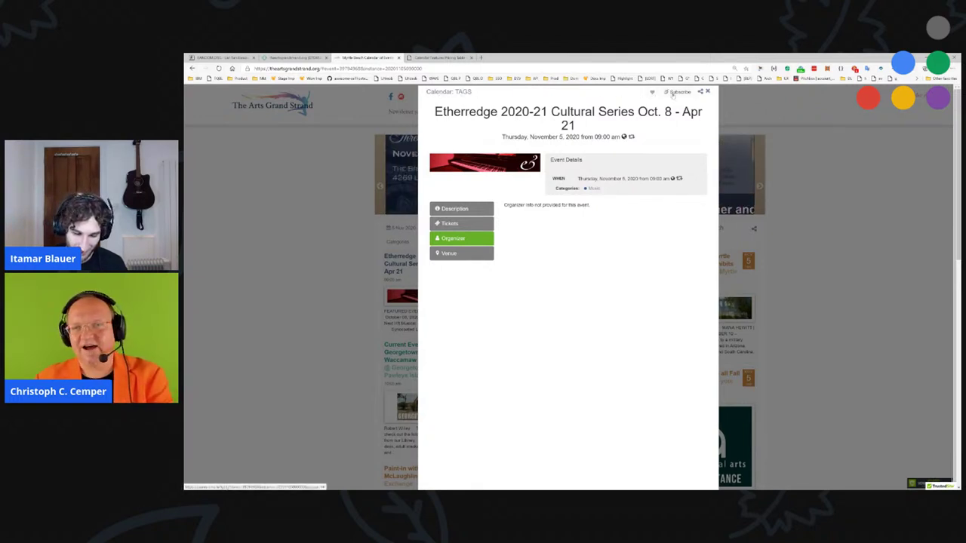
mouse_move(699, 92)
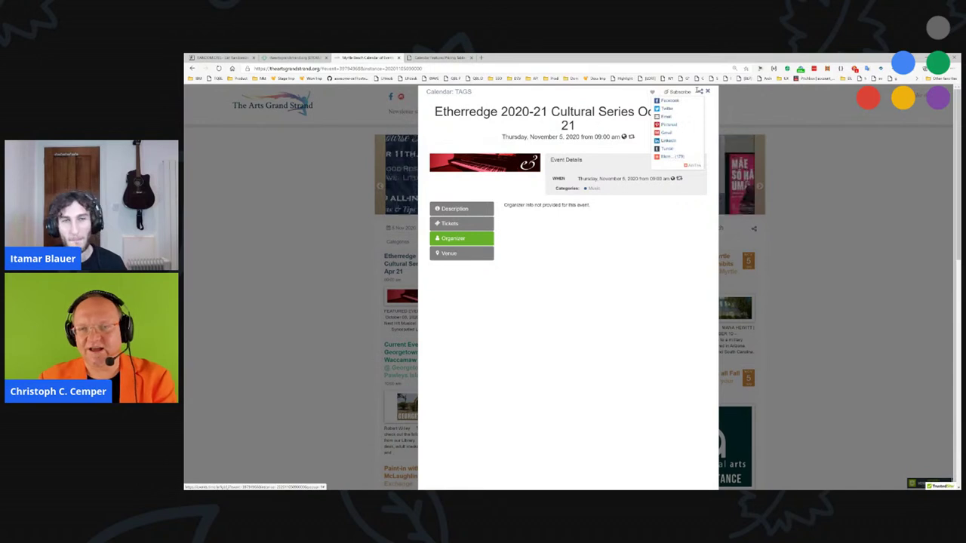
drag(518, 204, 589, 213)
click(468, 224)
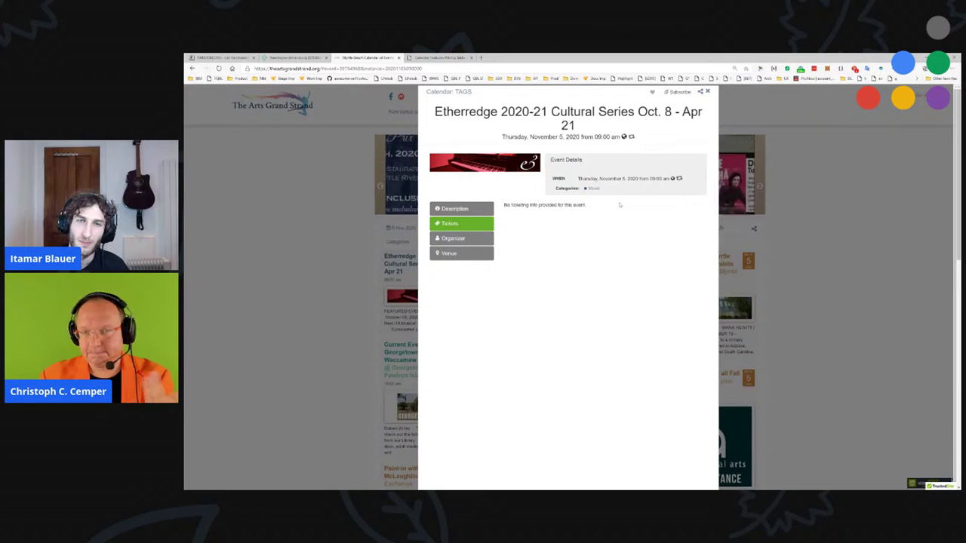
Step: Check the event's time zone and recurring dates, then close the event details
mouse_move(674, 179)
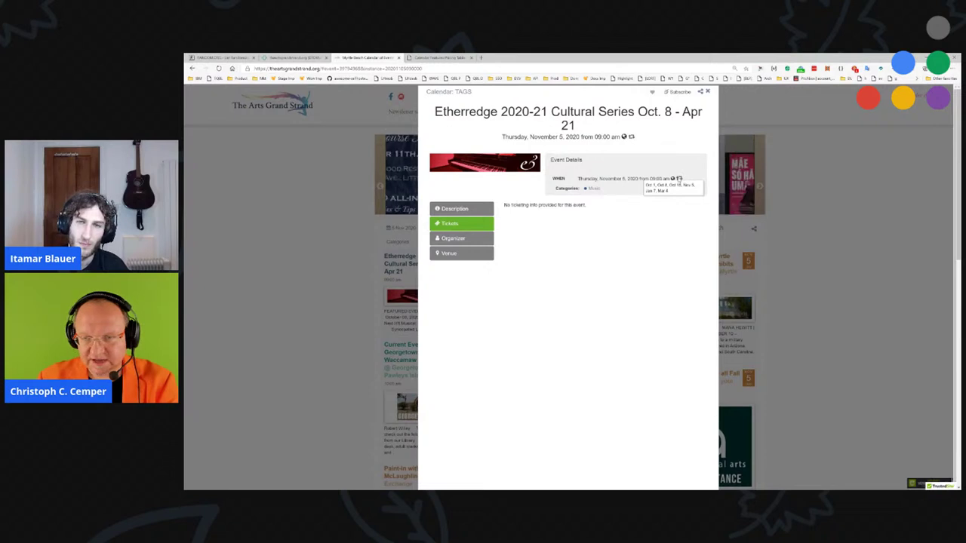
triple_click(676, 175)
click(676, 174)
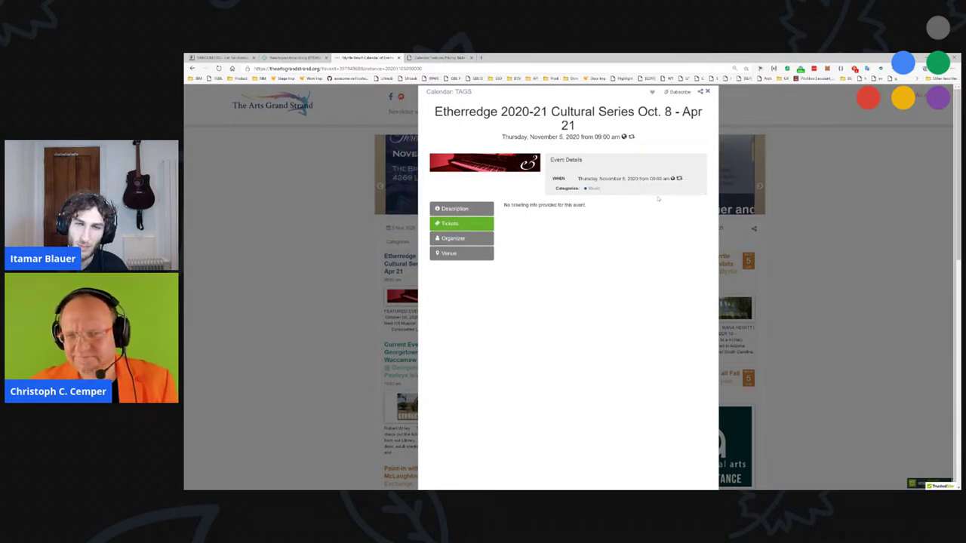
mouse_move(679, 179)
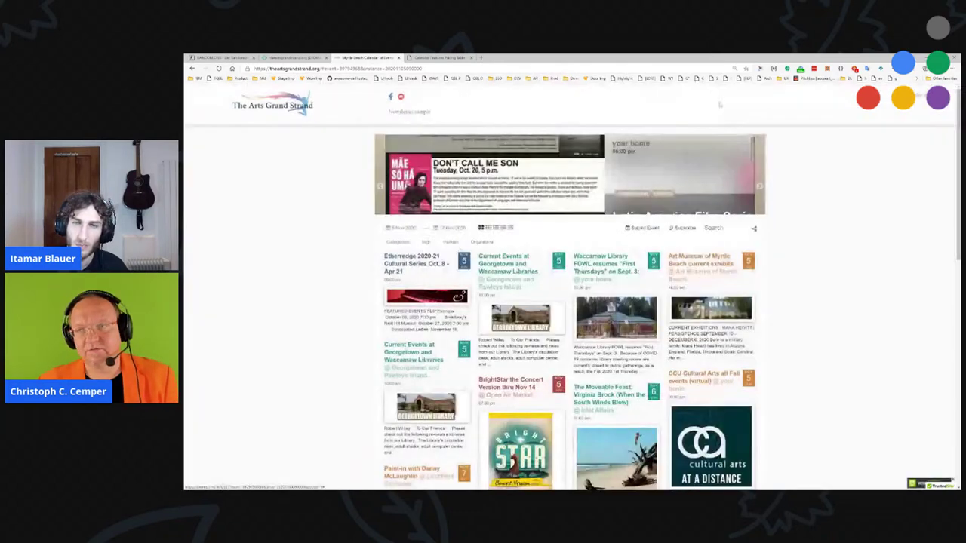
click(833, 197)
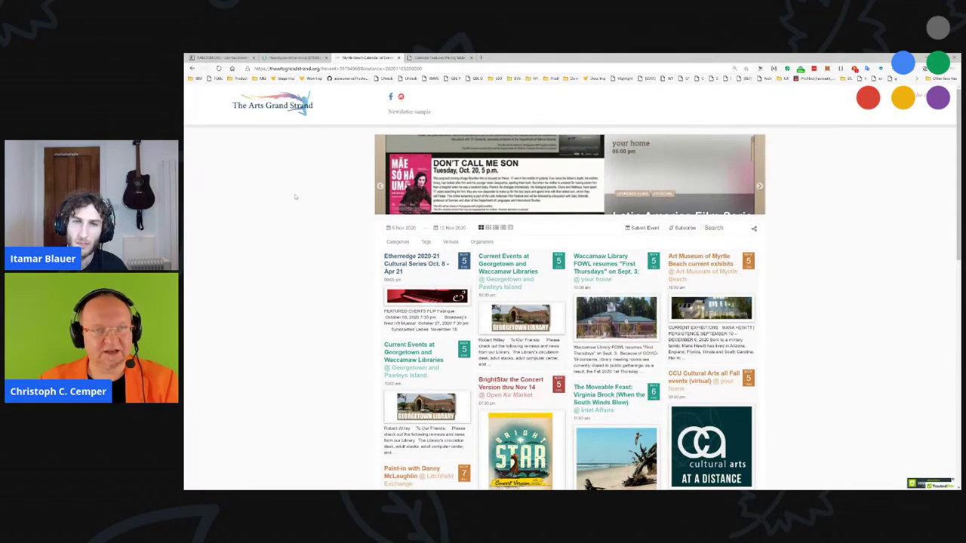
Step: Skim the homepage's event listings, then close the site and Timely pricing pages to return to the LinkResearchTools report
scroll(317, 249, down, 10)
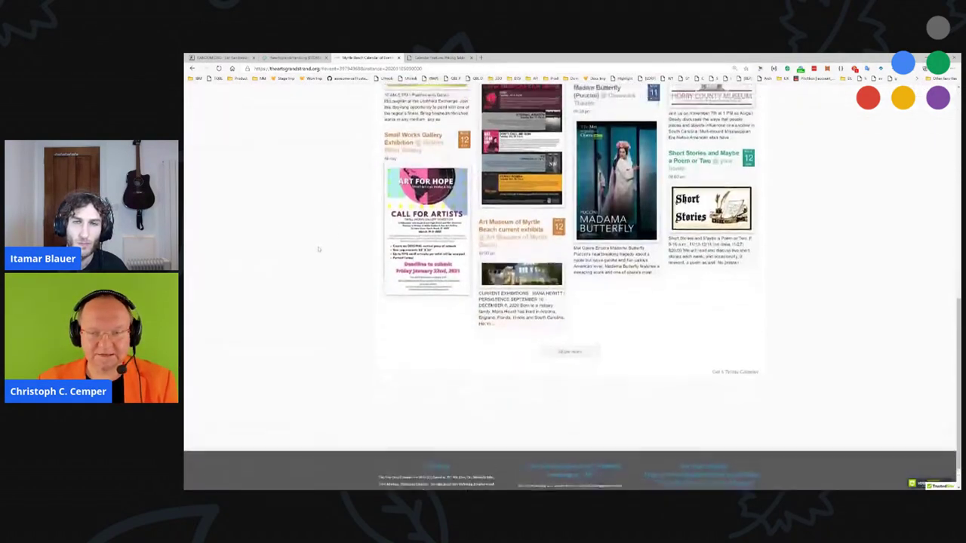
scroll(317, 249, up, 10)
key(ctrl+w)
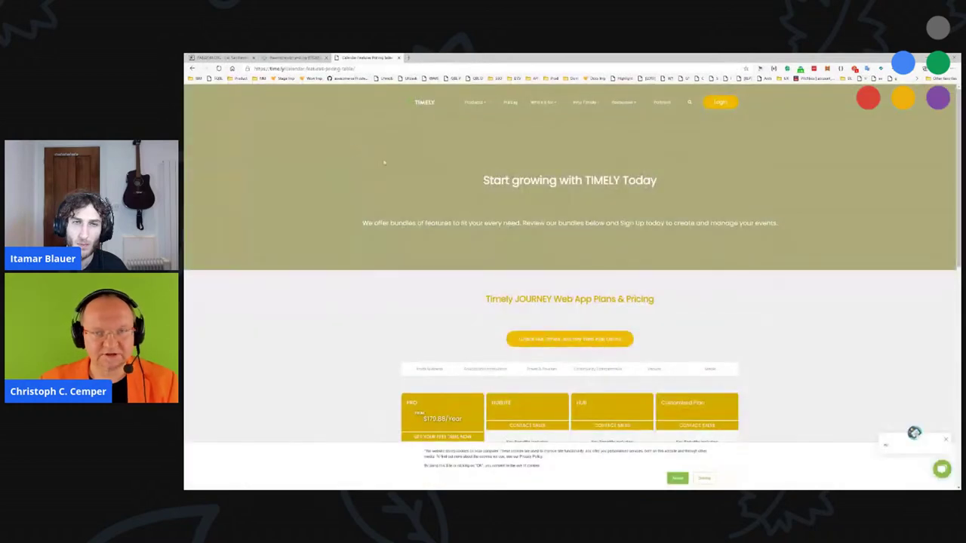
key(ctrl+w)
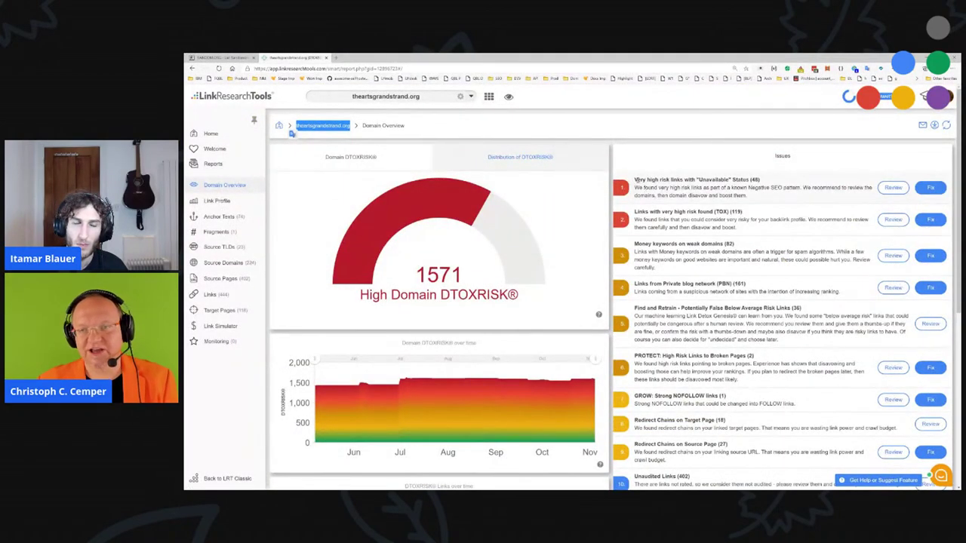
Step: Review the domain's source domains and its anchor texts, including those matching the wallpapers filter
click(349, 244)
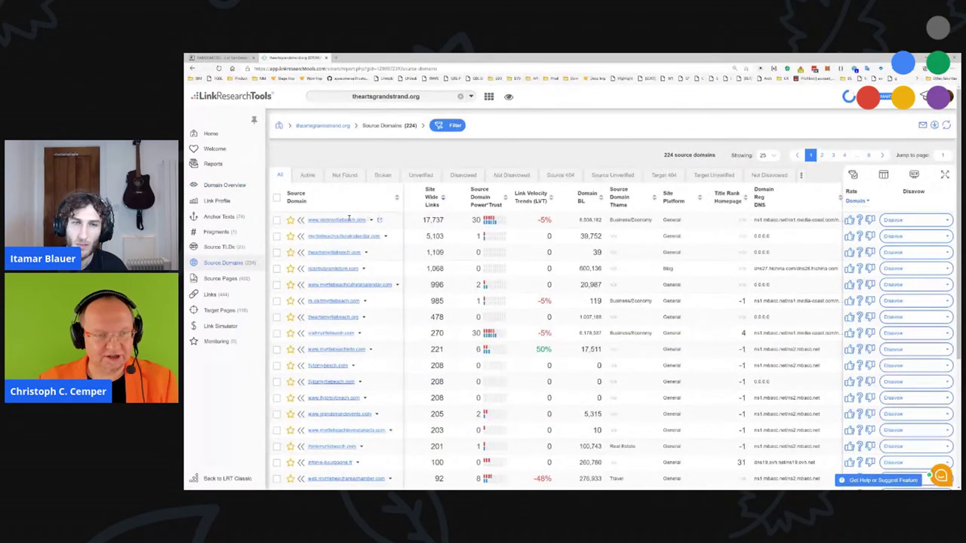
drag(309, 221, 364, 221)
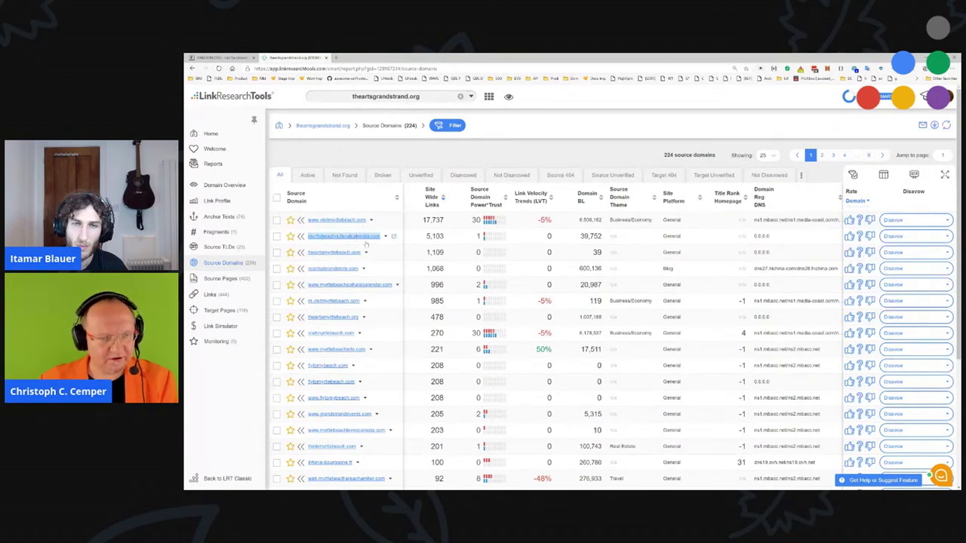
click(229, 218)
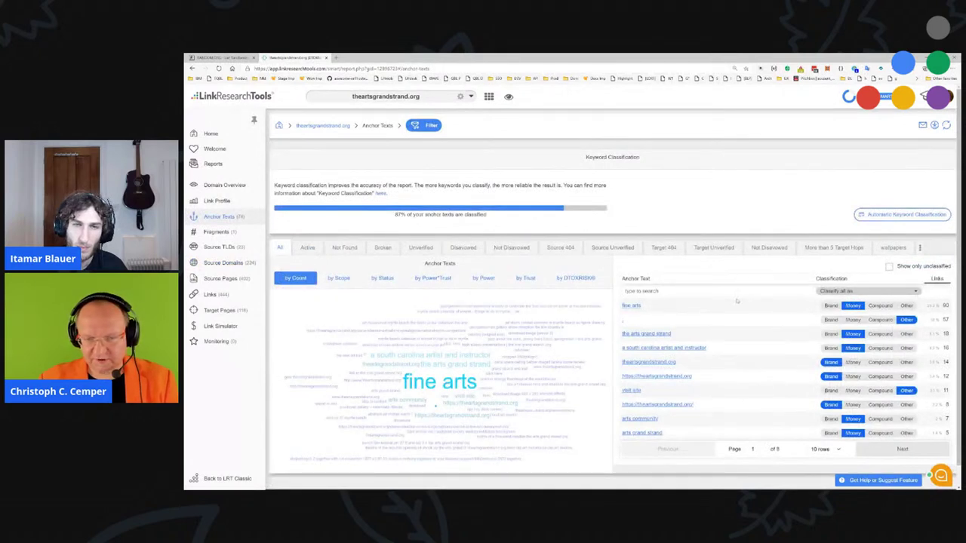
click(888, 249)
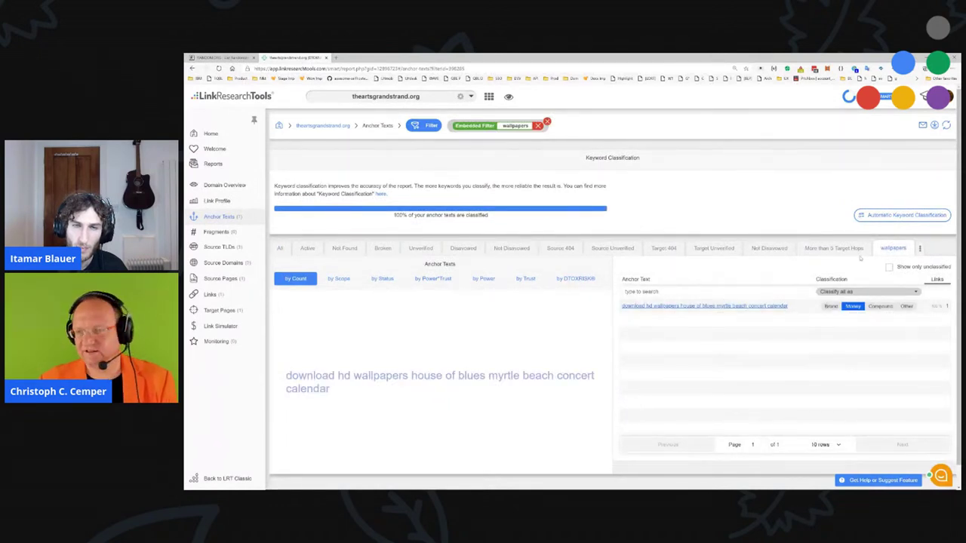
key(alt+Left)
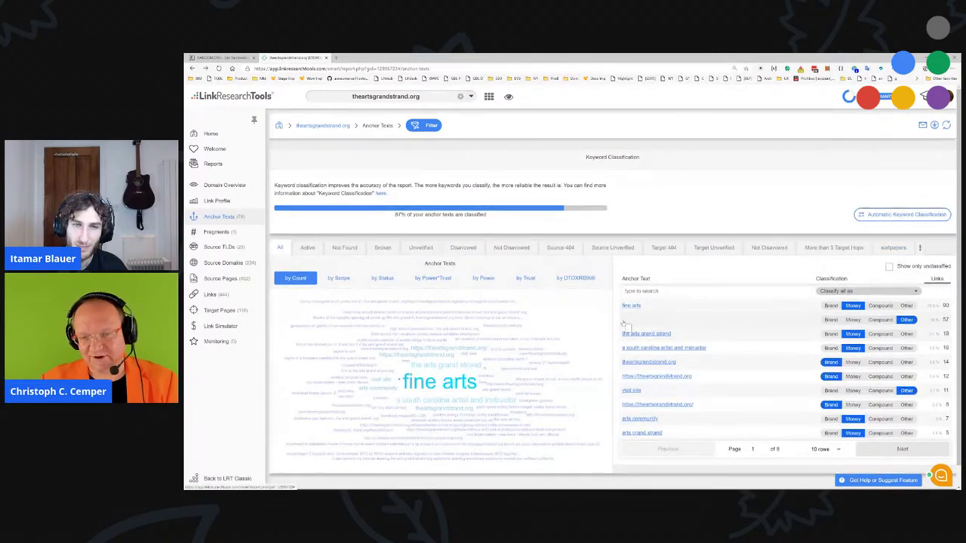
Step: Open the links for the punctuation-only anchor text and set the Anchor filter condition to Equals
click(623, 325)
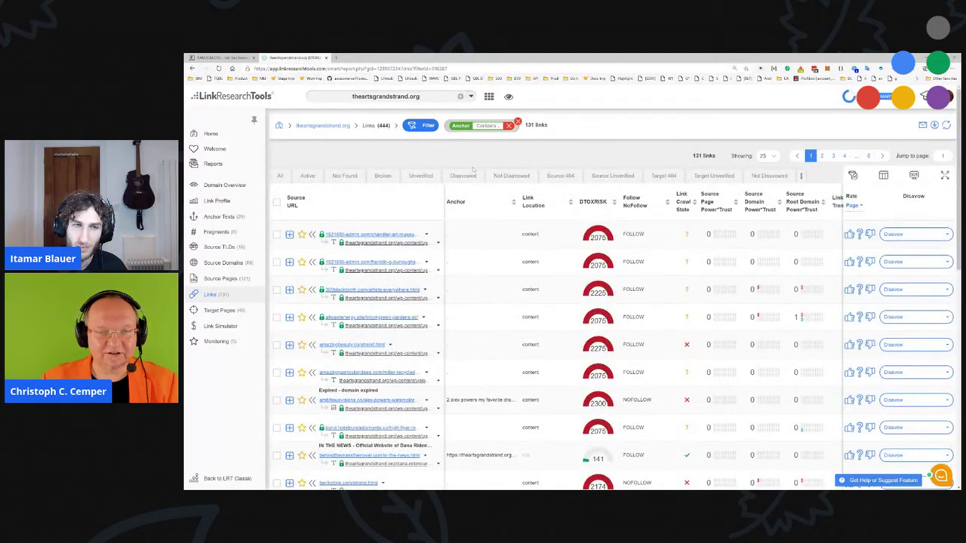
click(423, 125)
click(535, 204)
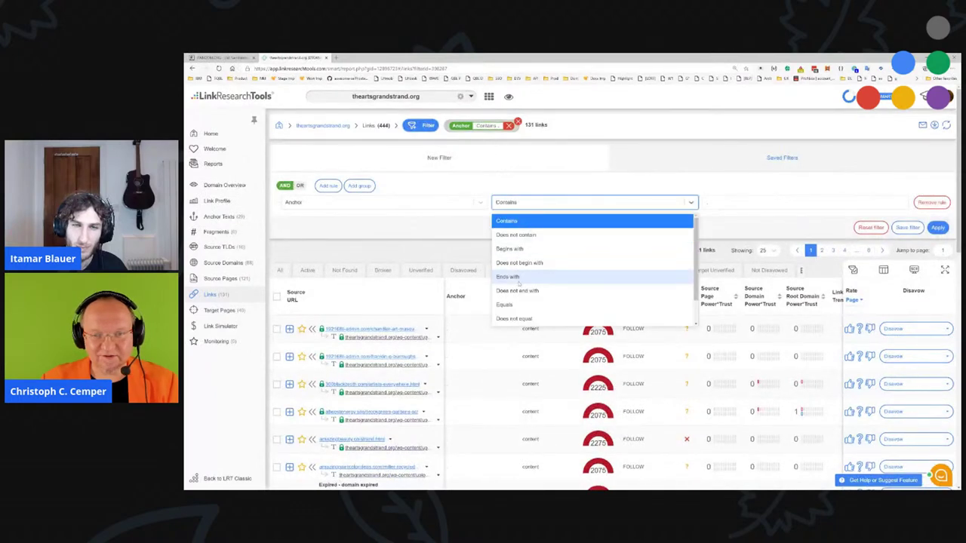
click(520, 304)
click(937, 227)
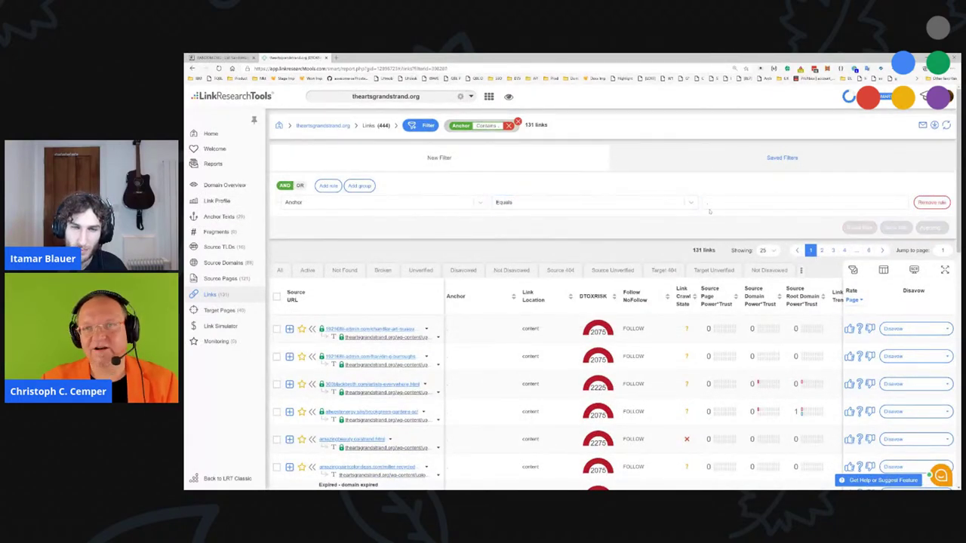
Step: Select all links on the current results page and disavow them at root-domain level
click(276, 201)
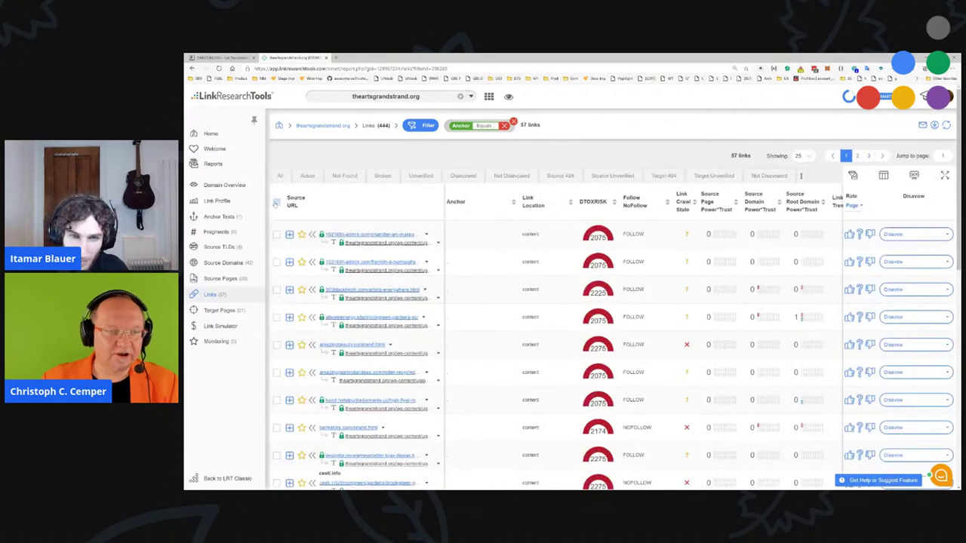
scroll(391, 258, down, 5)
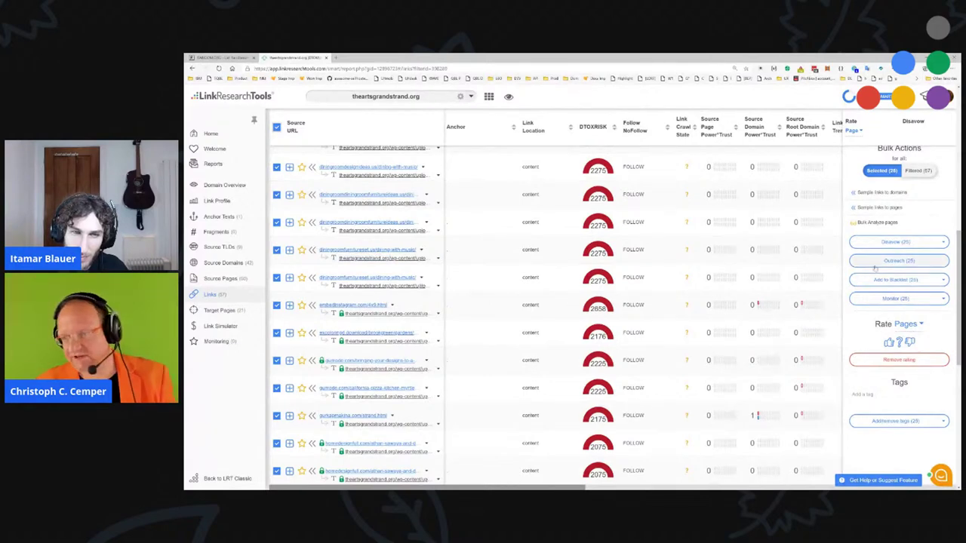
click(930, 241)
click(920, 289)
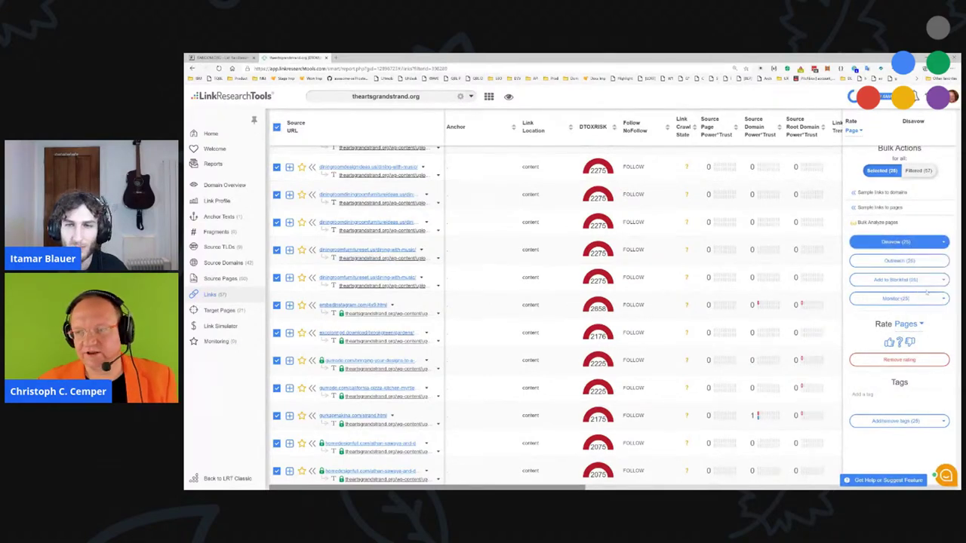
click(631, 320)
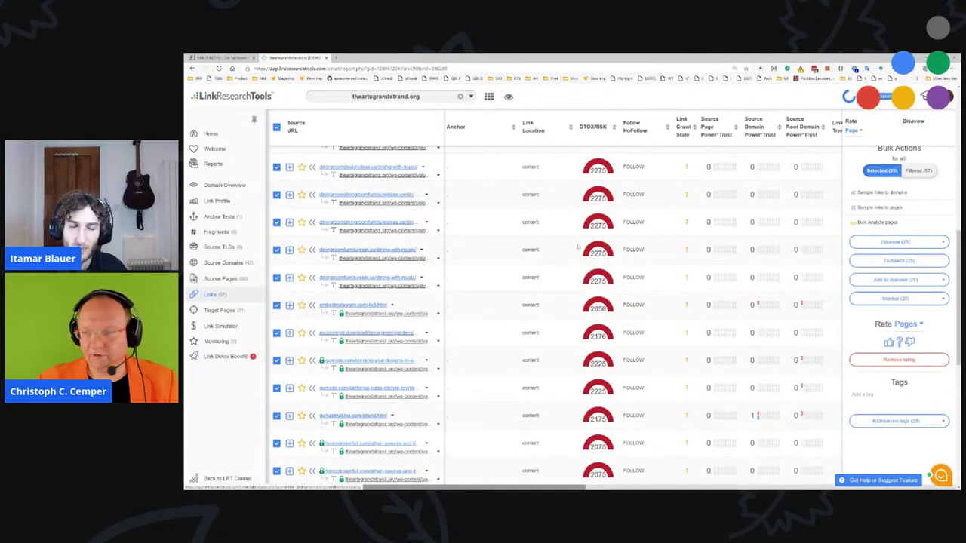
Step: Extend the bulk action to all filtered links and disavow them at root-domain level
click(926, 172)
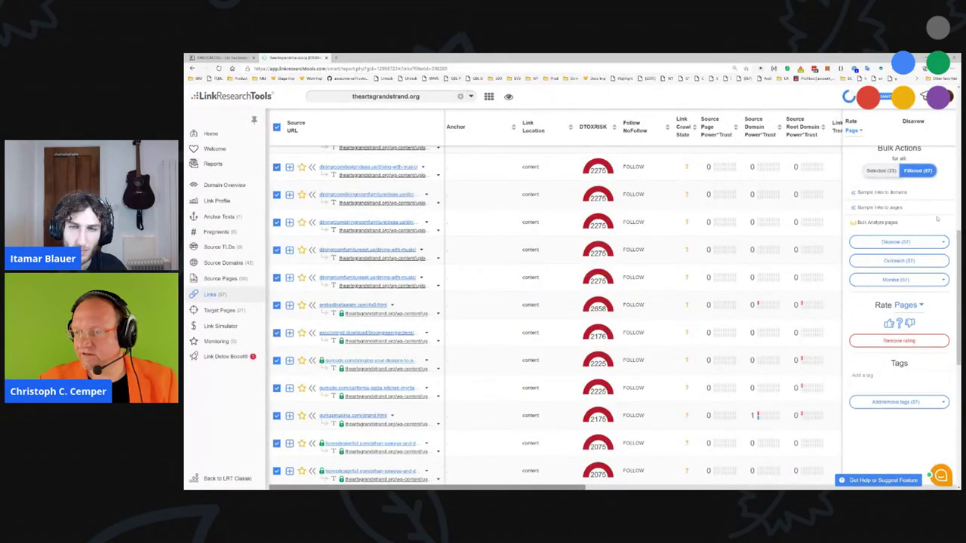
click(929, 242)
click(930, 289)
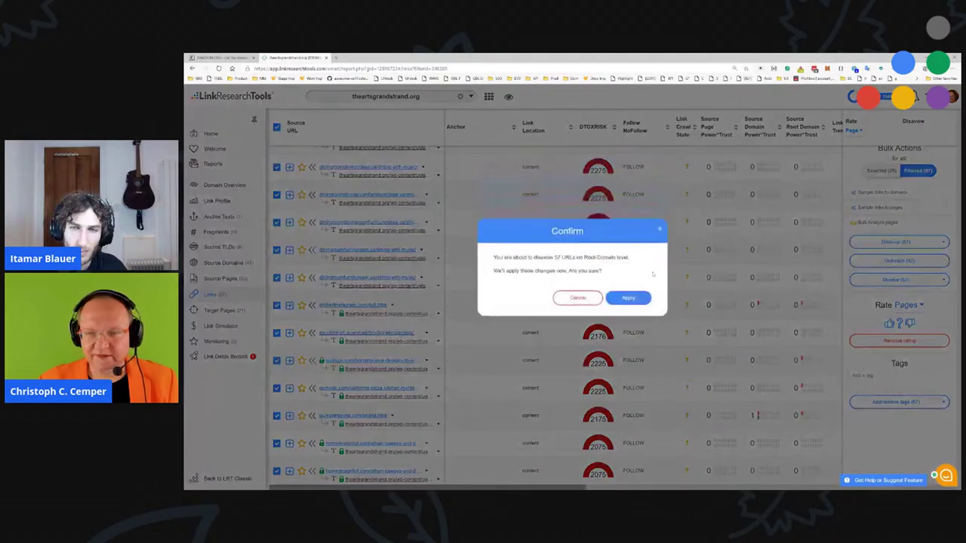
click(623, 317)
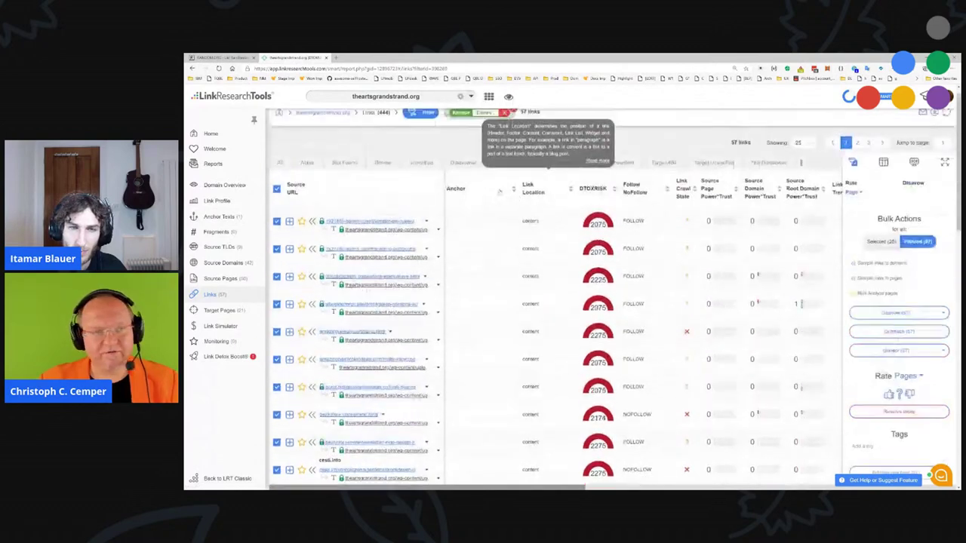
Step: Remove the anchor filter and review the source domains and the disavow status of the source pages
click(513, 122)
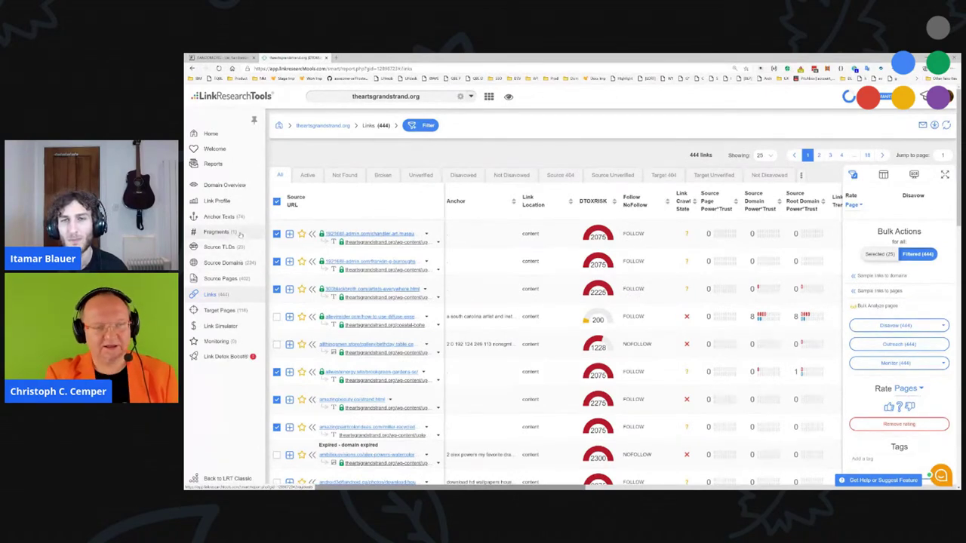
click(238, 278)
click(240, 264)
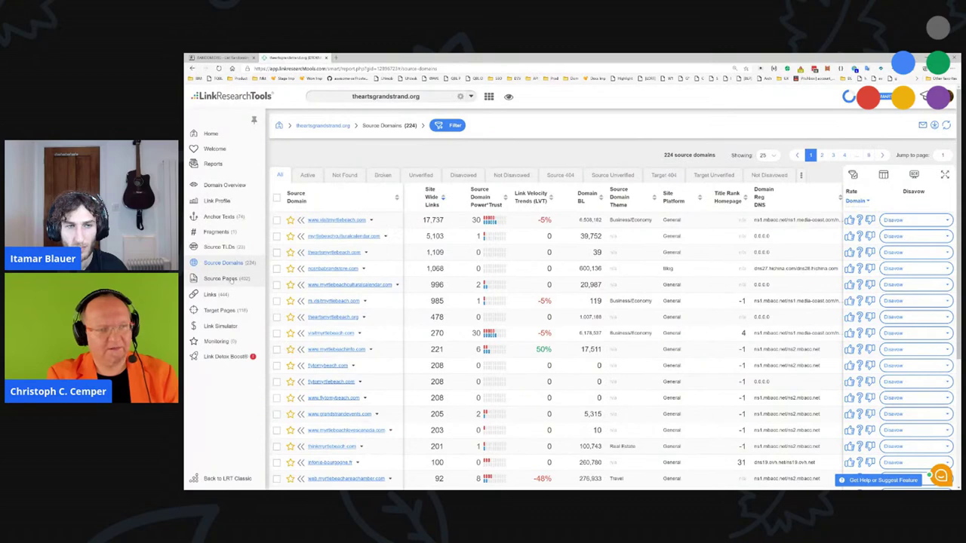
click(220, 278)
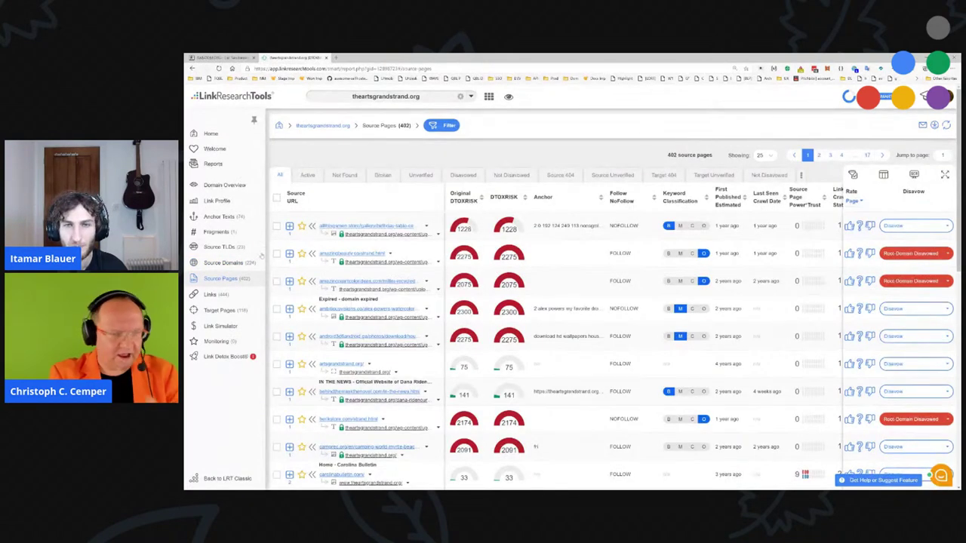
Step: Apply the fix for the "Very high risk links with Unavailable Status" issue in the domain overview
click(224, 185)
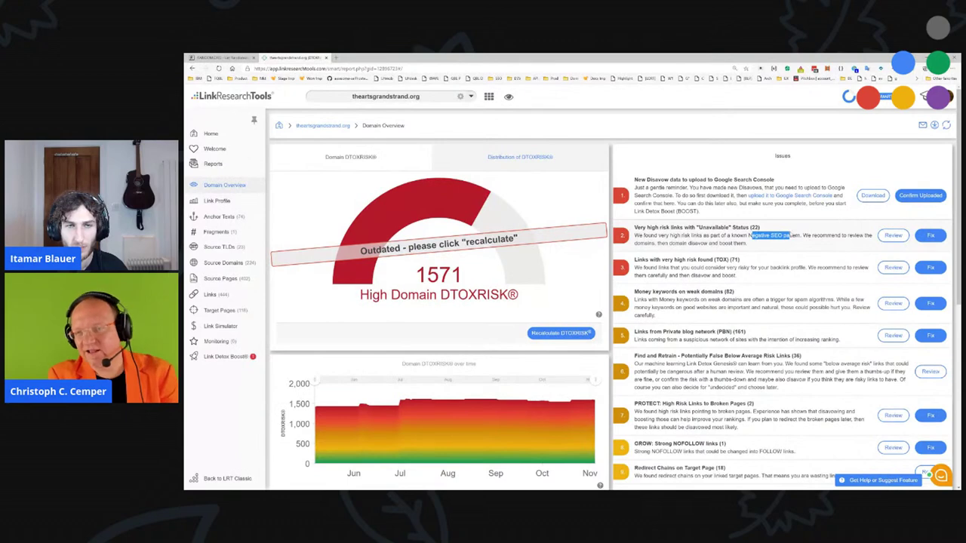
drag(775, 244, 749, 235)
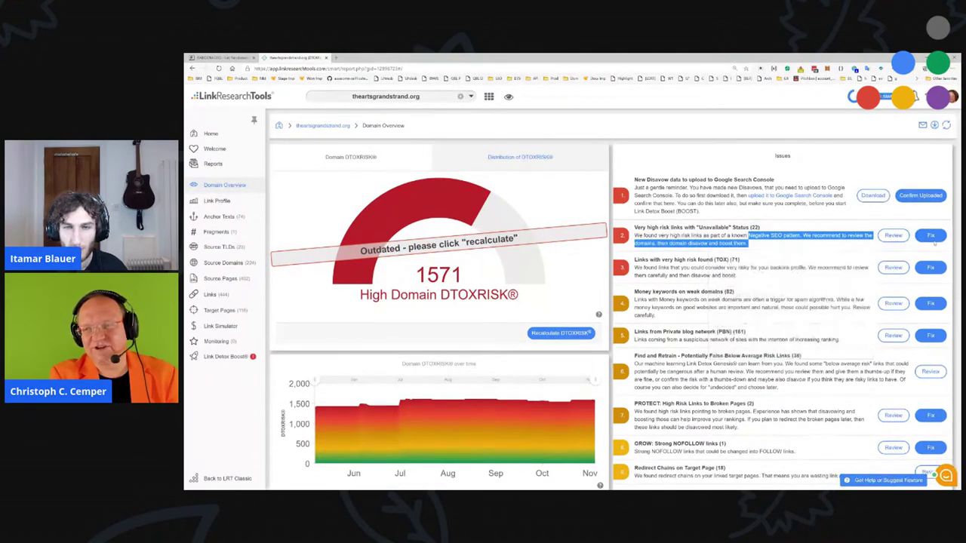
click(930, 236)
click(636, 317)
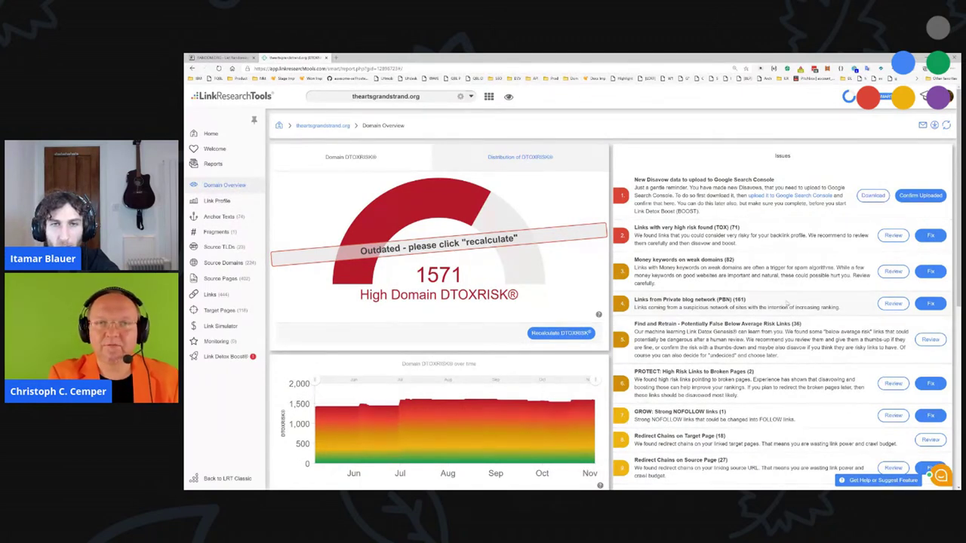
drag(420, 277, 449, 277)
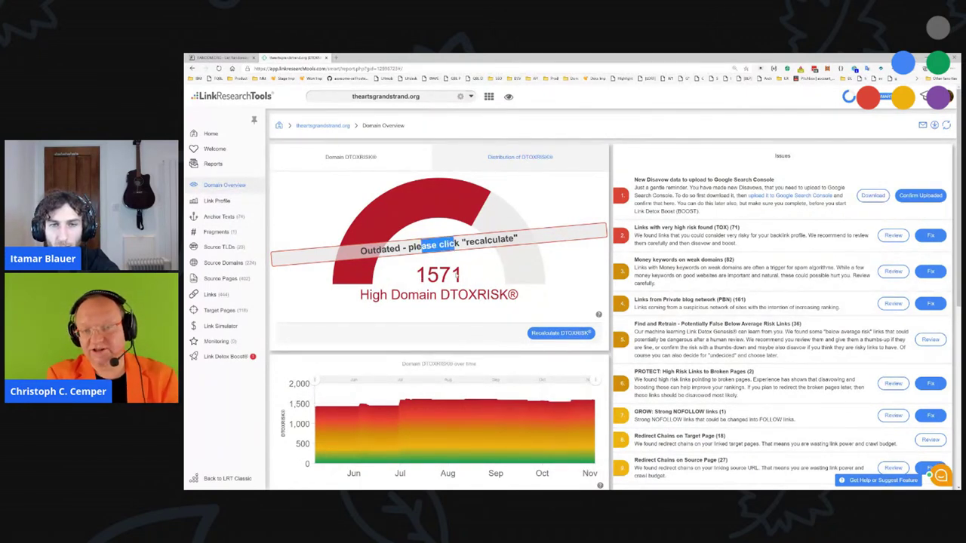
click(457, 276)
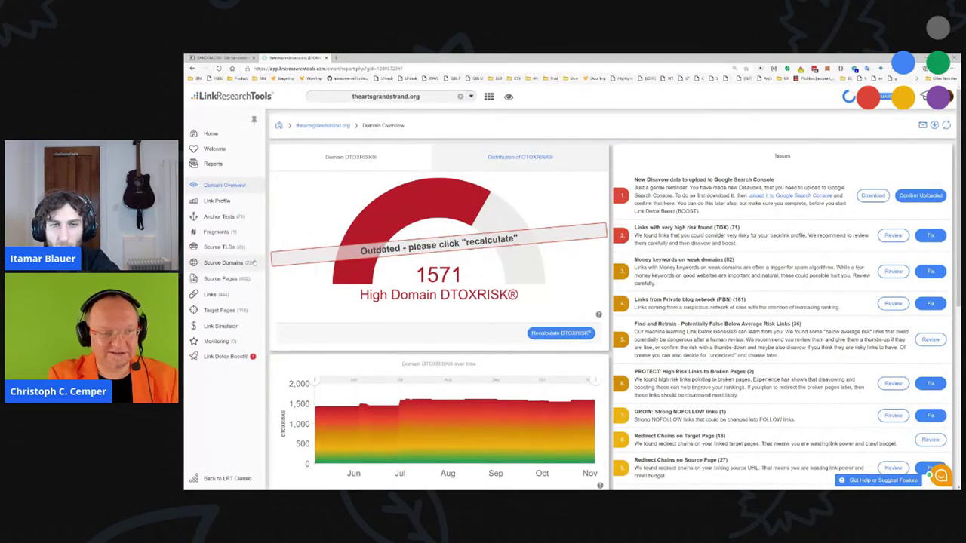
Step: Review the source TLD distribution and sort the target pages by their number of backlinks
click(219, 247)
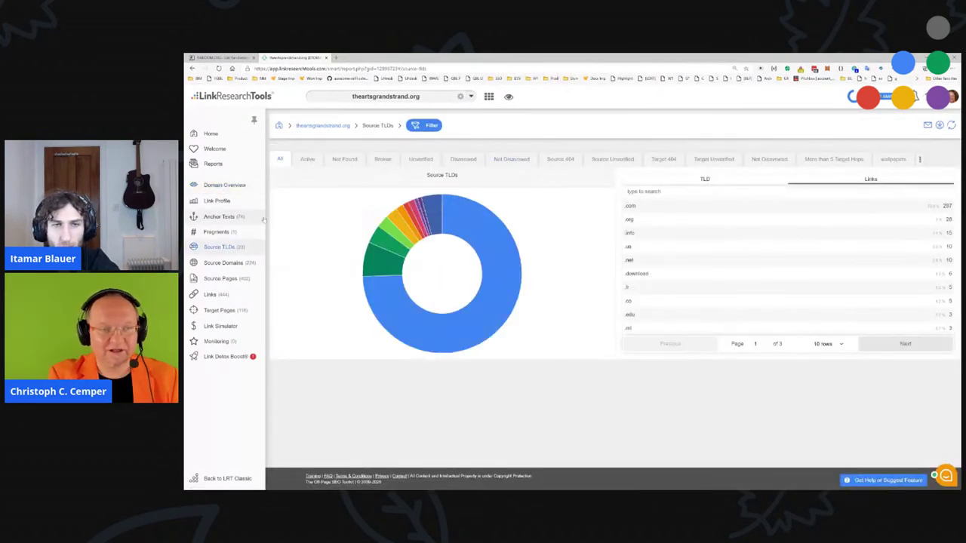
click(220, 310)
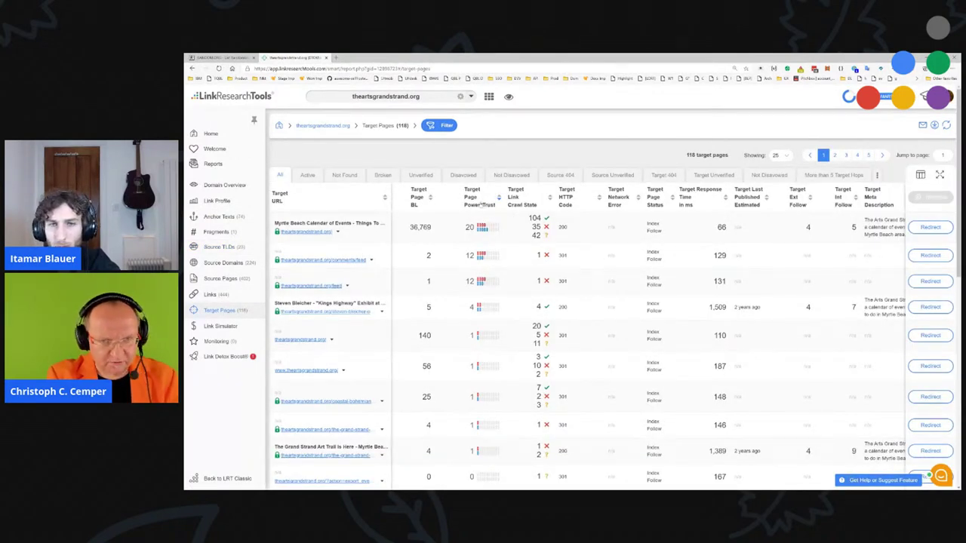
click(412, 205)
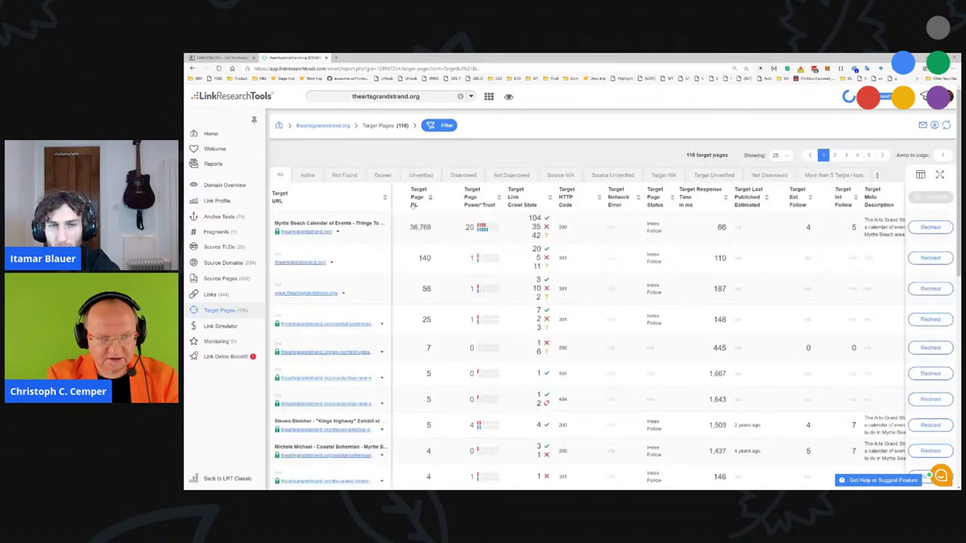
Step: Open the Coastal Bohemian classes target page from the list and examine its content and comment form
mouse_move(382, 325)
click(381, 325)
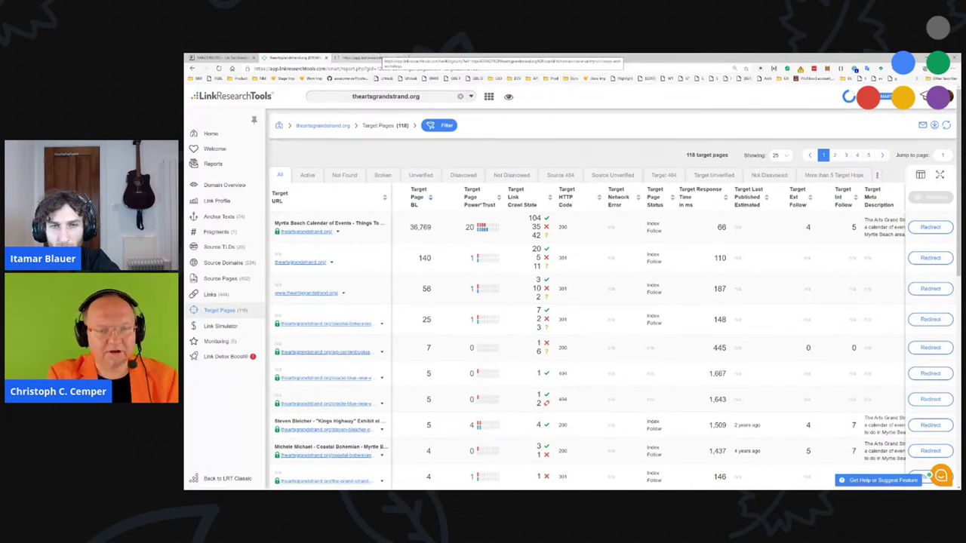
click(370, 57)
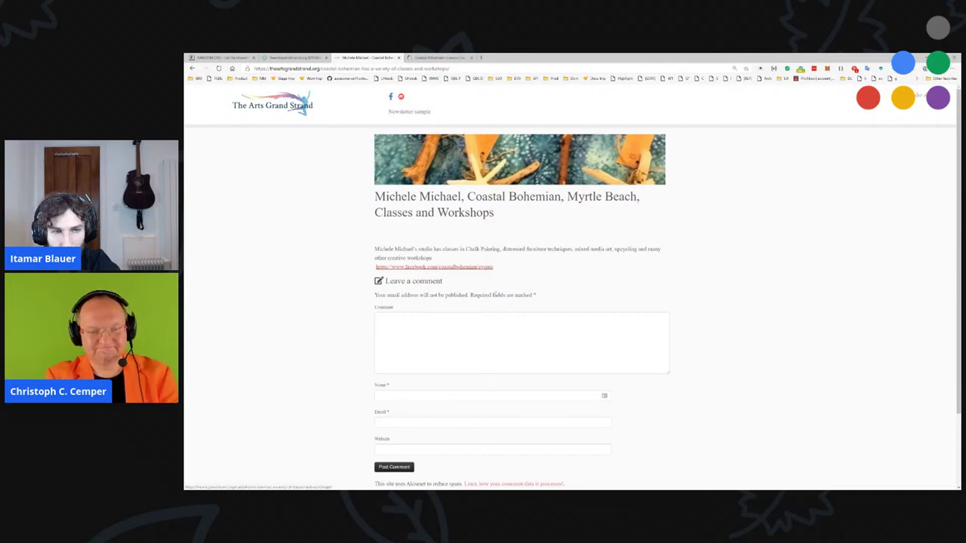
scroll(498, 290, down, 2)
scroll(497, 222, up, 1)
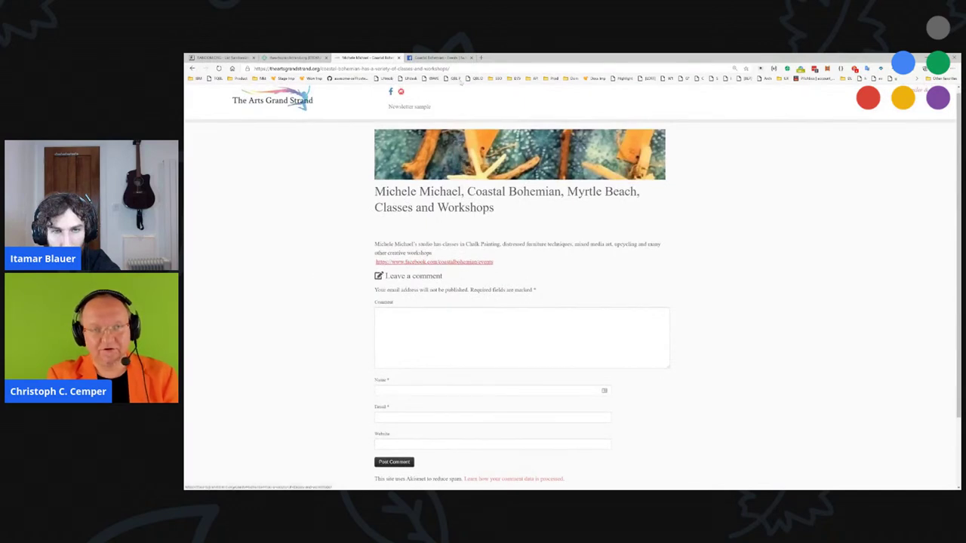
Step: Check the Coastal Bohemian Facebook events page linked from the article, then close it and return to the article
click(441, 58)
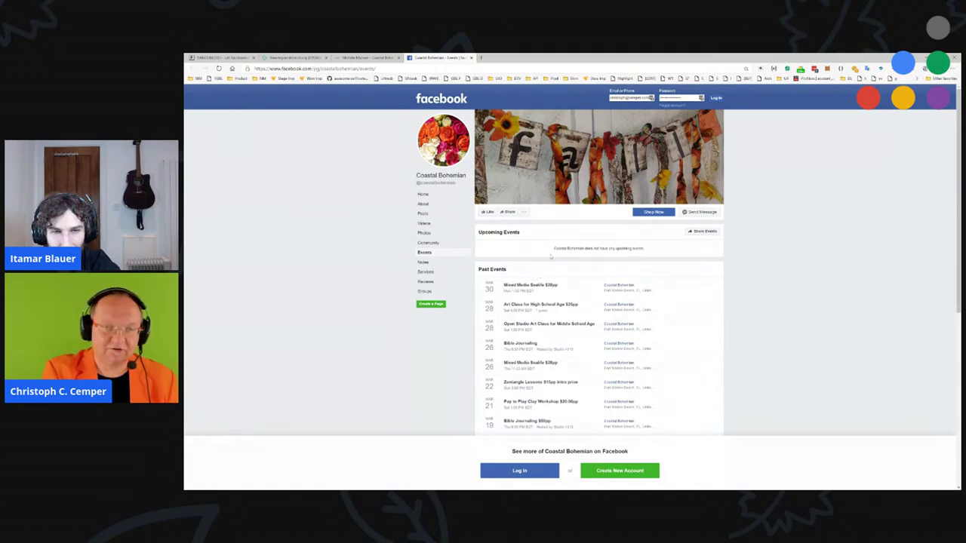
key(ctrl+shift+Tab)
key(ctrl+Tab)
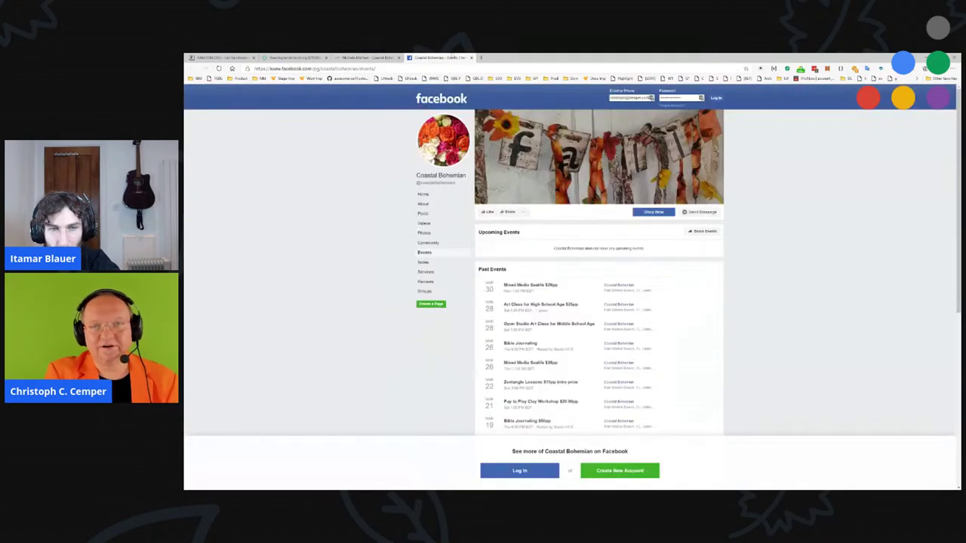
key(ctrl+shift+Tab)
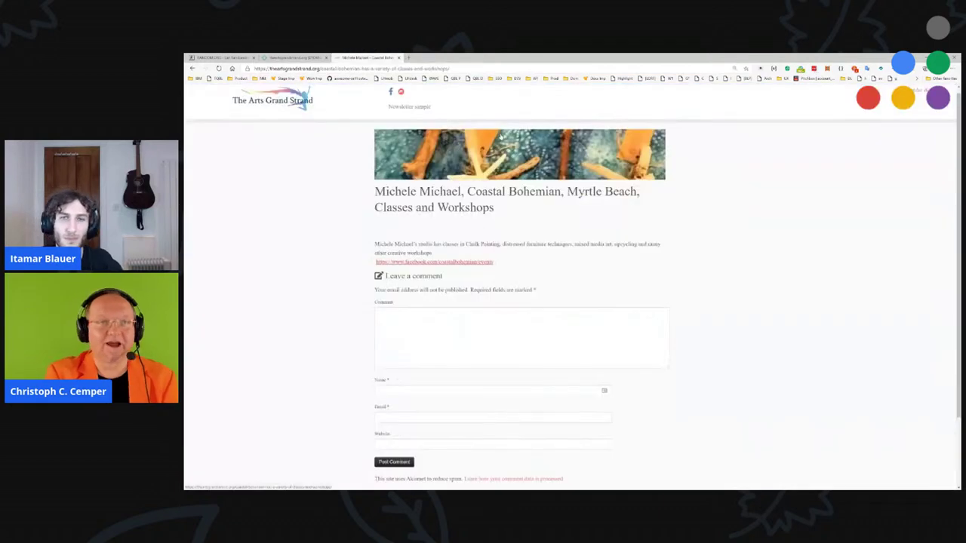
Step: Examine the Coastal Bohemian article's page address and the wording of its heading
scroll(565, 229, up, 1)
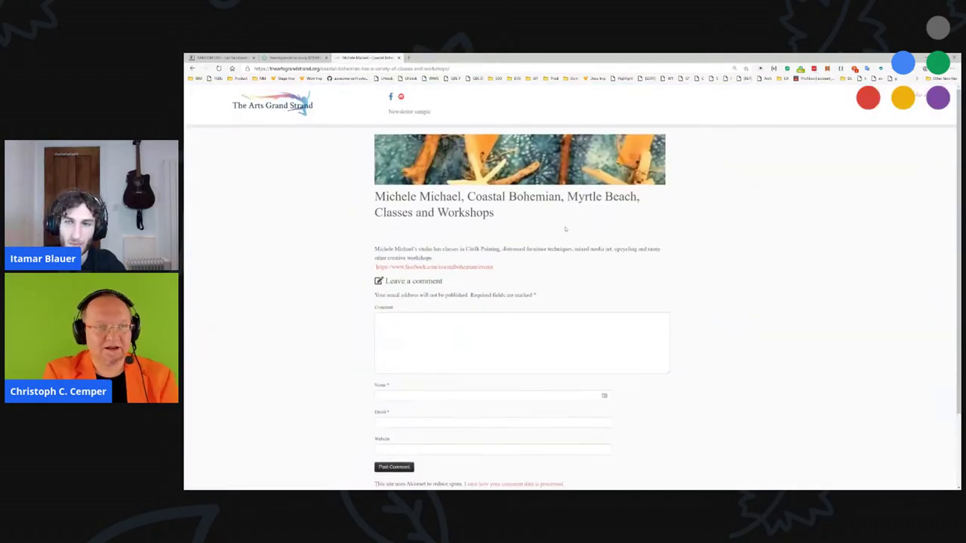
scroll(498, 188, down, 1)
scroll(521, 248, up, 1)
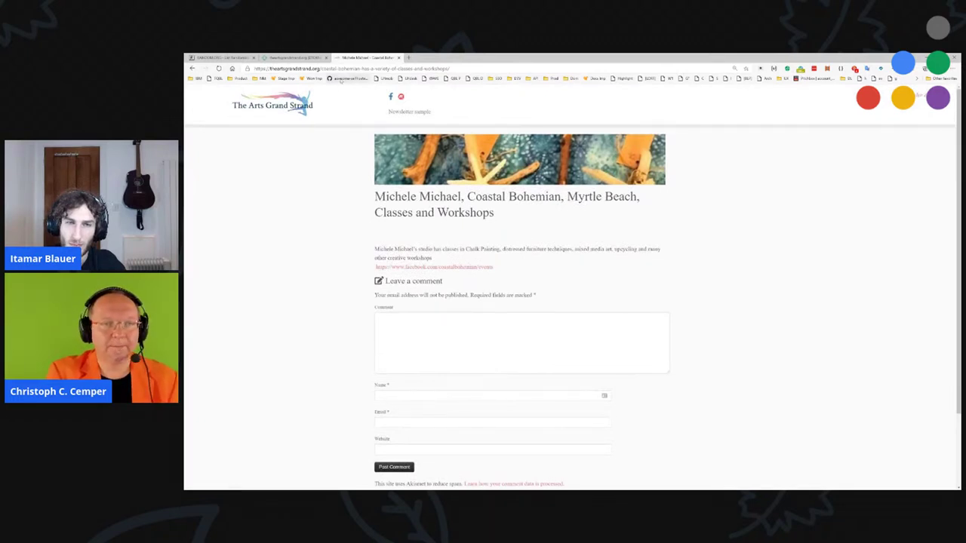
drag(322, 69, 370, 68)
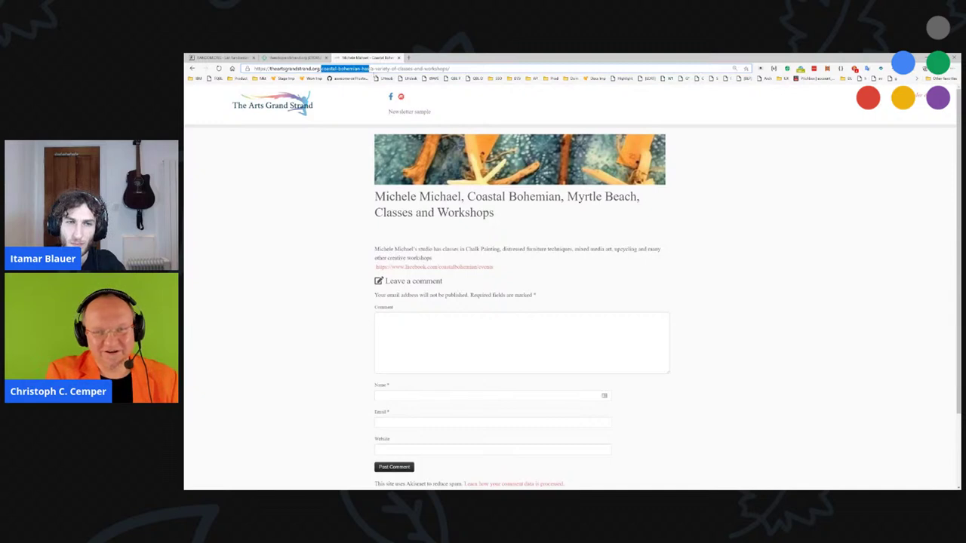
click(566, 209)
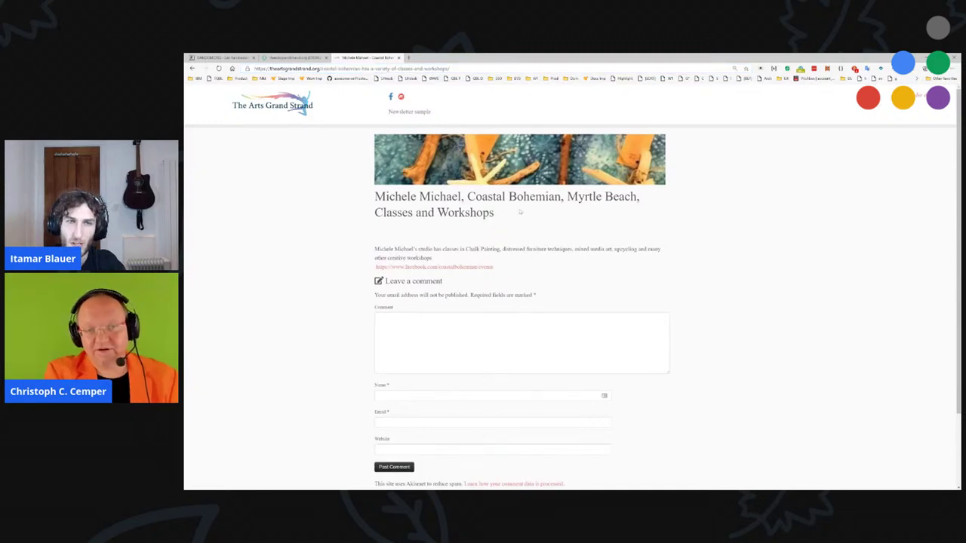
drag(492, 213, 437, 213)
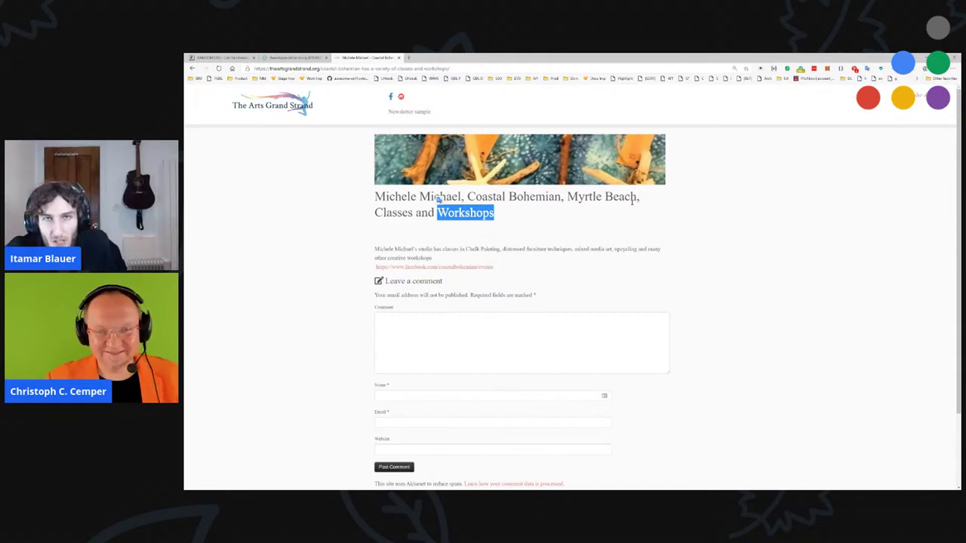
click(658, 216)
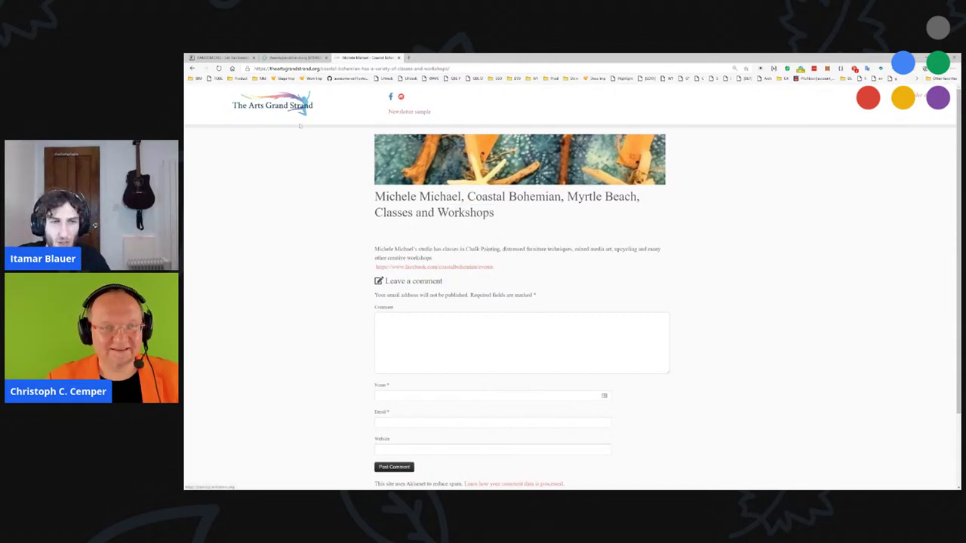
Step: Reopen the Coastal Bohemian article from the target pages list, close the leftover redirect page, and review the list
click(306, 111)
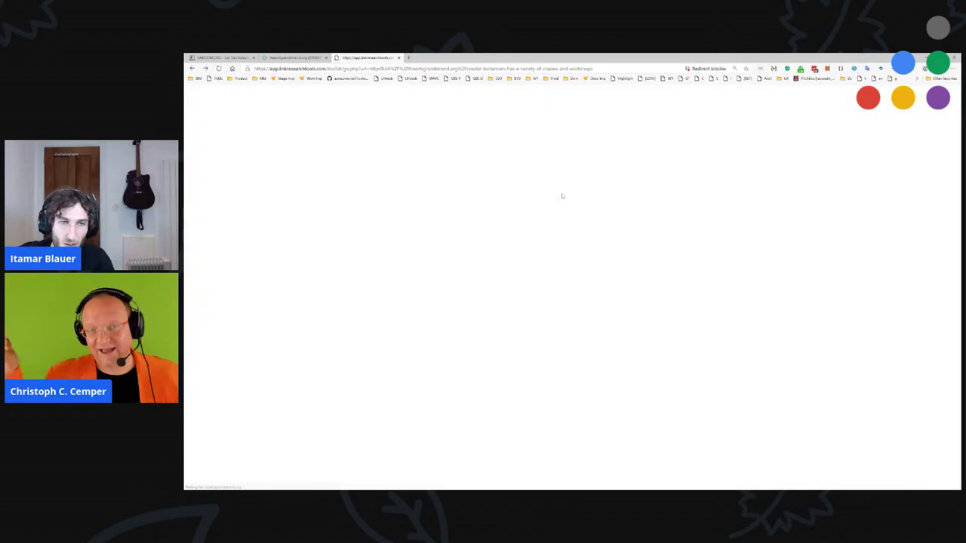
key(ctrl+shift+Tab)
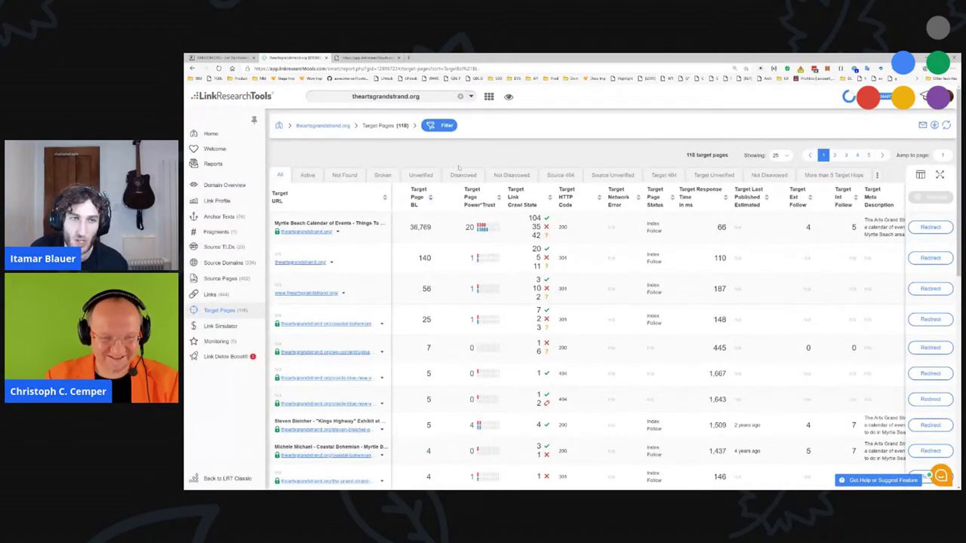
scroll(431, 262, down, 5)
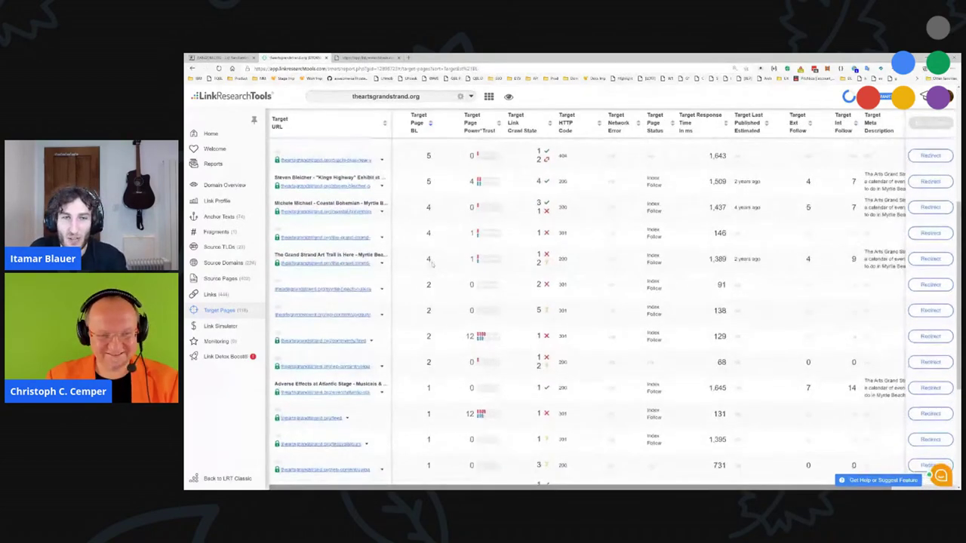
scroll(431, 262, up, 5)
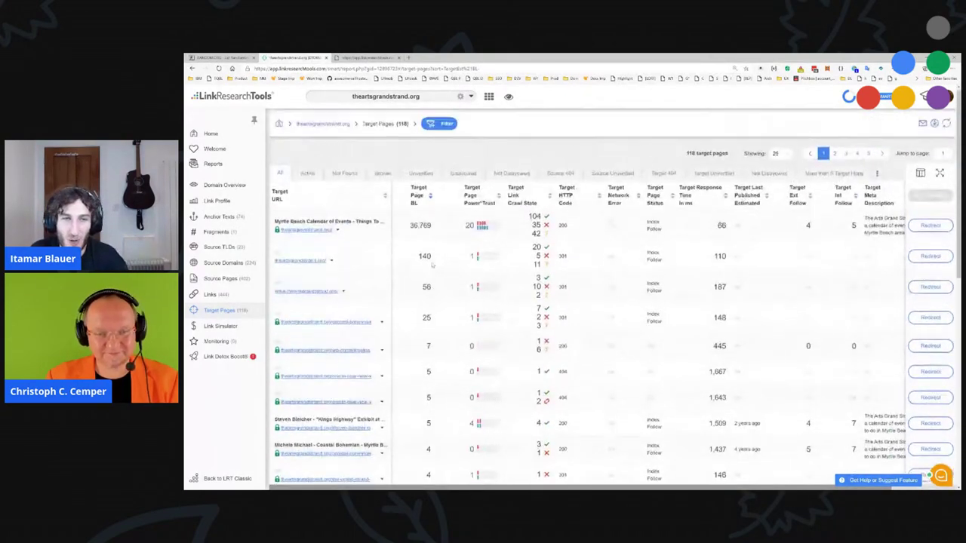
click(364, 323)
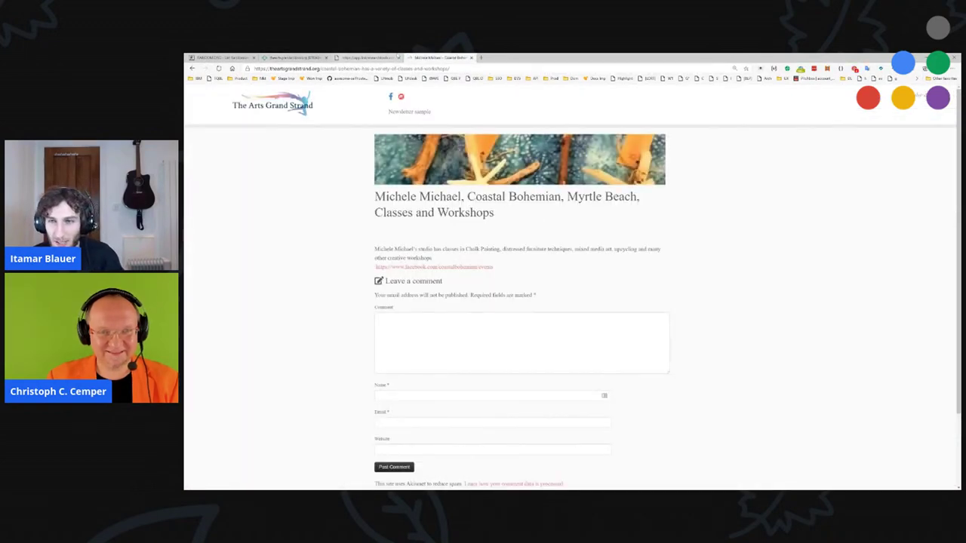
key(ctrl+w)
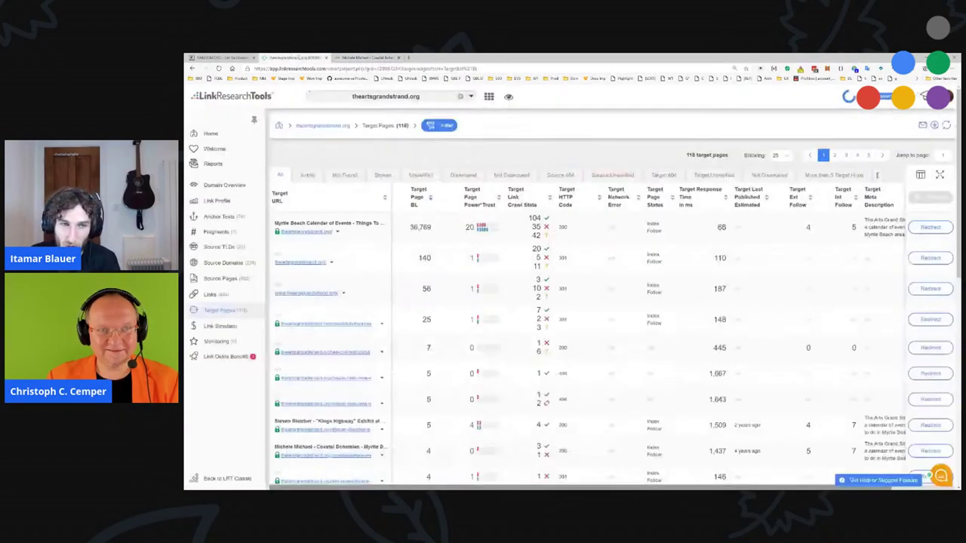
scroll(446, 376, down, 3)
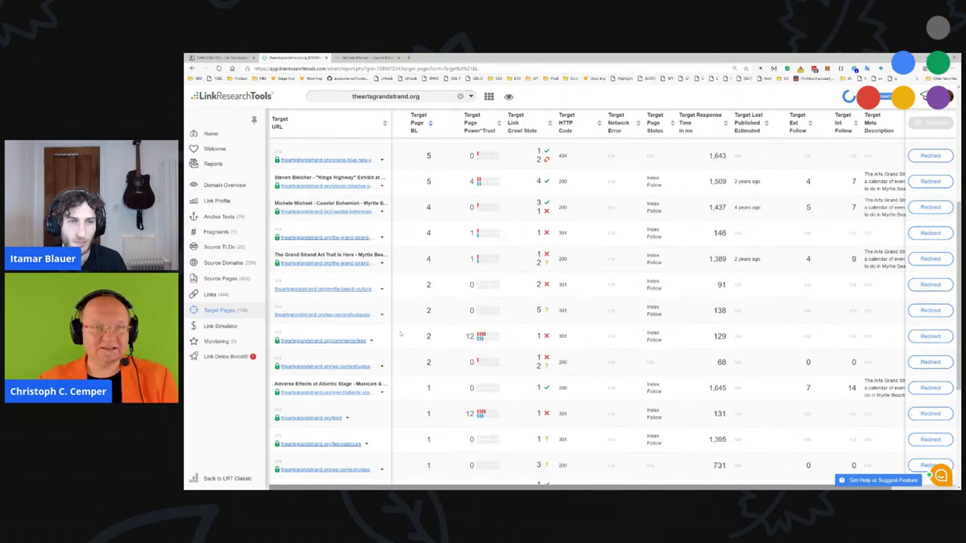
Step: Switch to the Coastal Bohemian article and examine its heading and the footer information
click(369, 58)
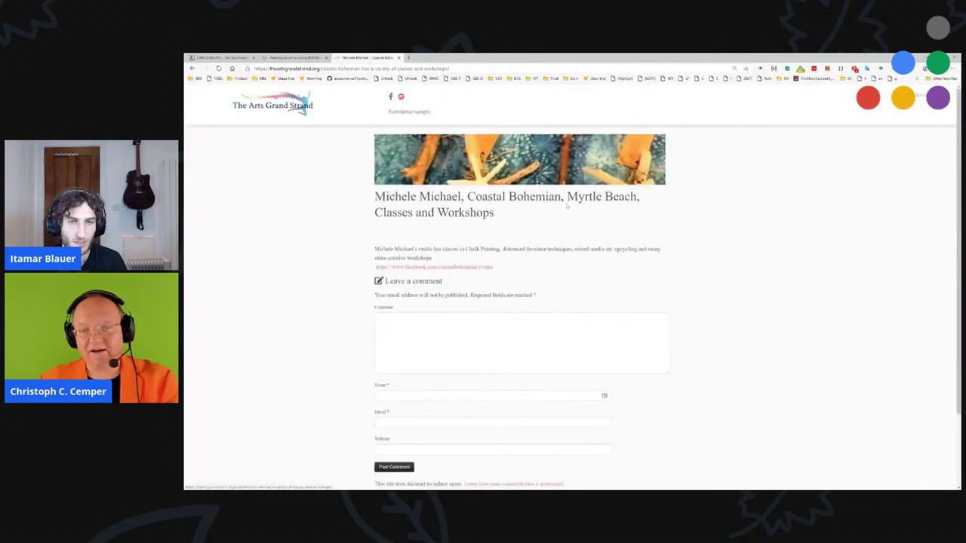
drag(548, 215, 388, 197)
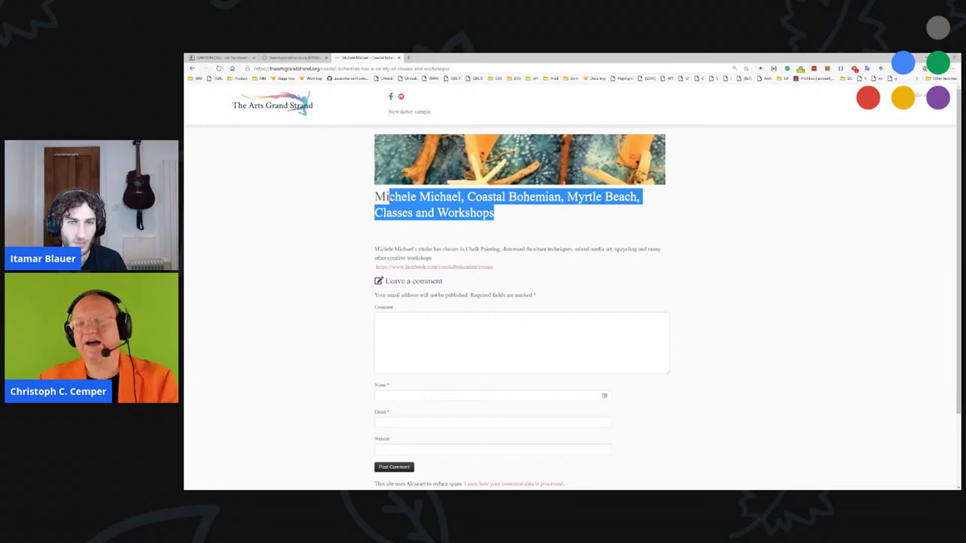
click(507, 244)
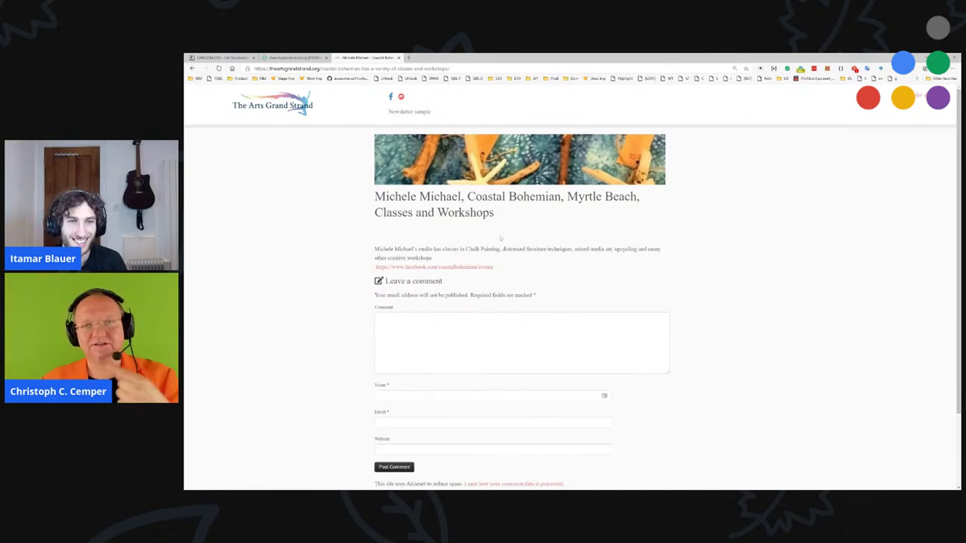
scroll(494, 234, down, 3)
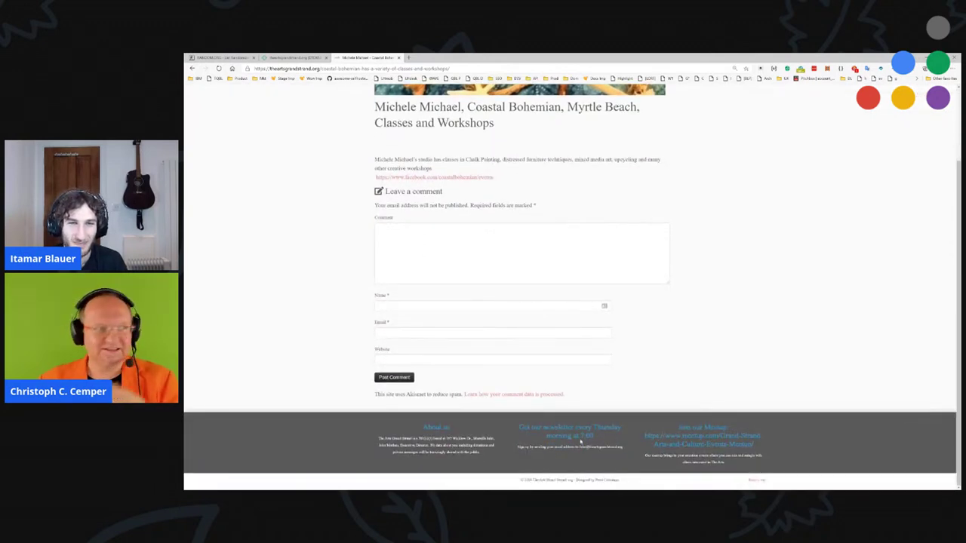
scroll(490, 310, up, 1)
scroll(488, 238, up, 1)
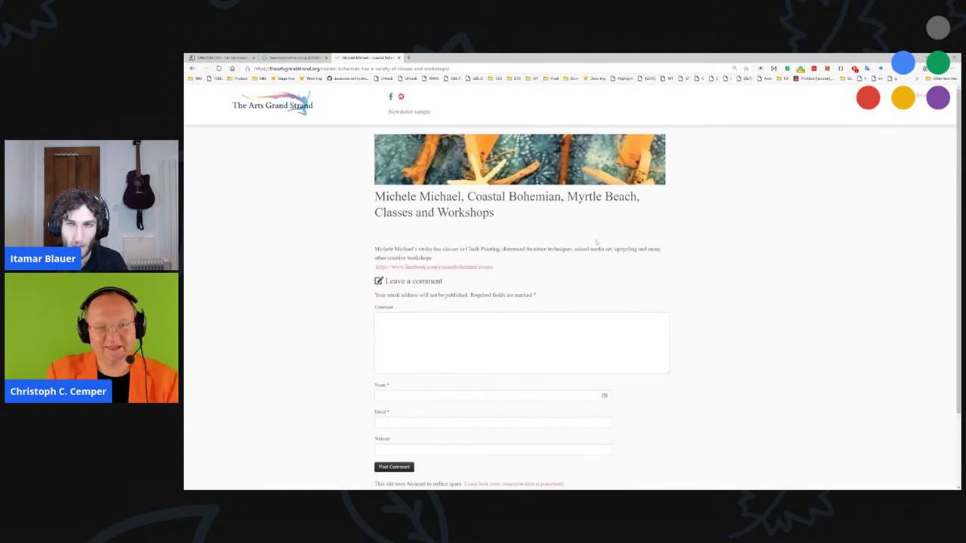
Step: Examine the article's body text and comment form notice, then close the article
drag(590, 270, 441, 249)
click(519, 289)
drag(493, 297, 586, 303)
click(617, 297)
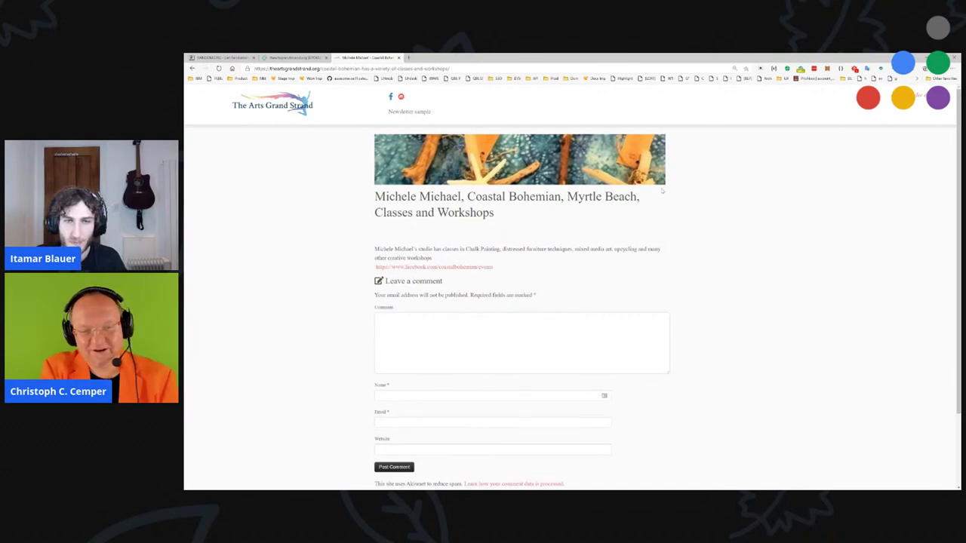
scroll(656, 196, down, 2)
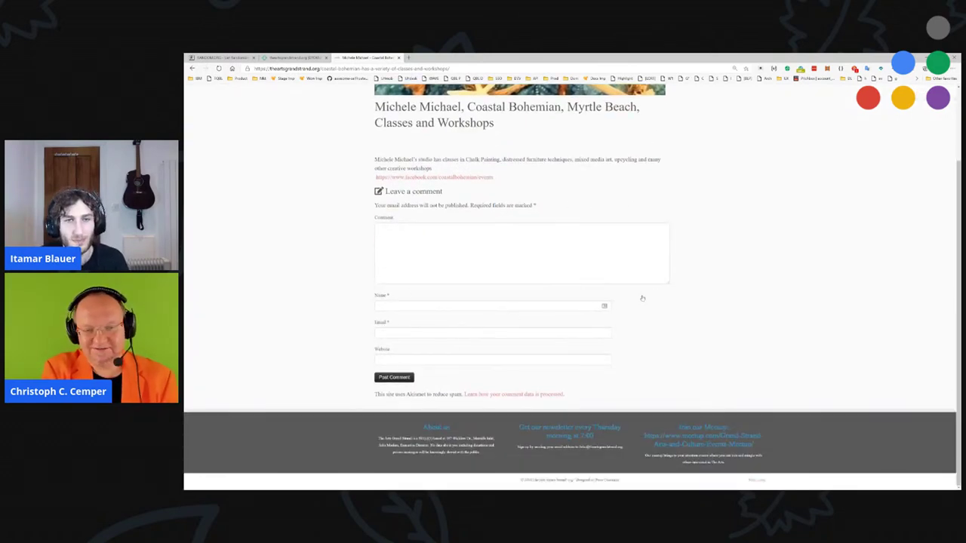
scroll(642, 298, up, 5)
key(ctrl+w)
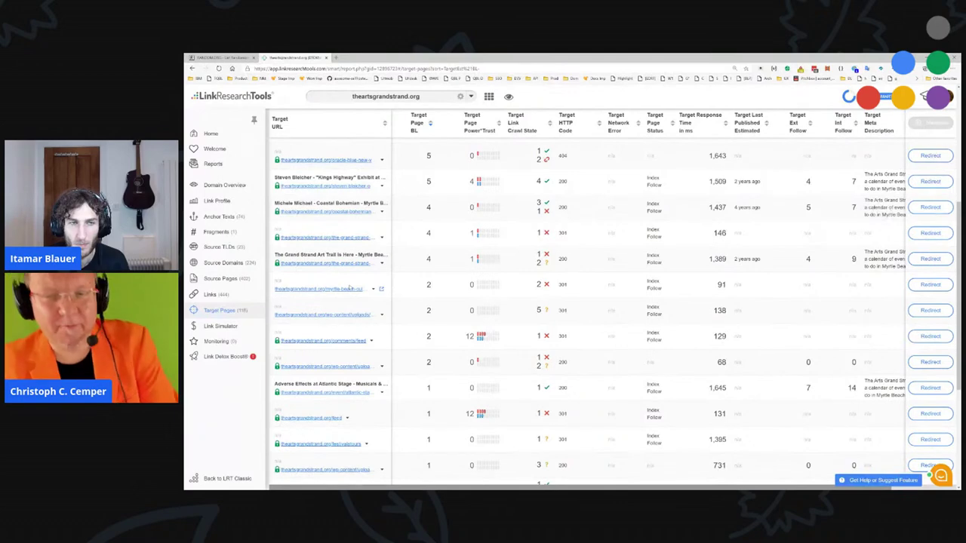
Step: Open the anchor texts report and copy the audited domain name theartsgrandstrand.org
scroll(350, 288, up, 5)
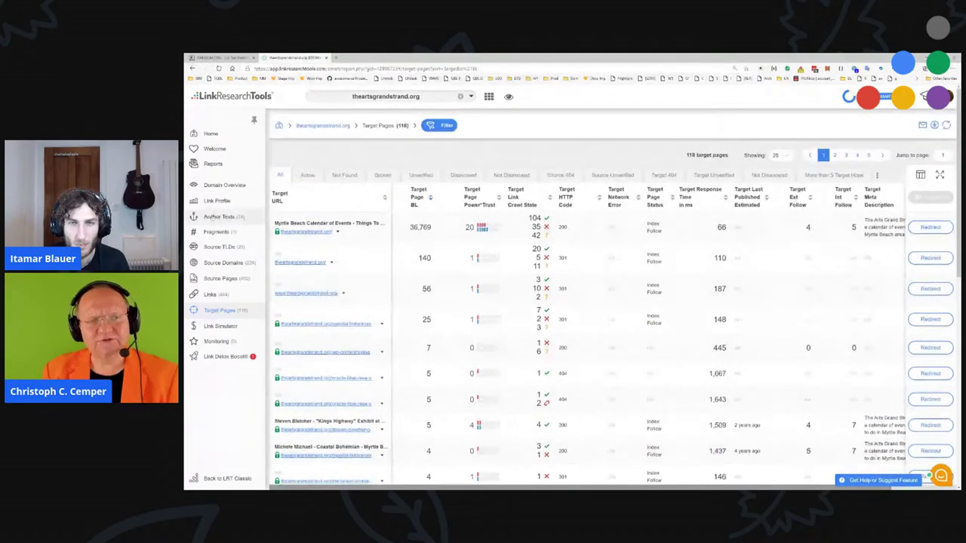
click(219, 216)
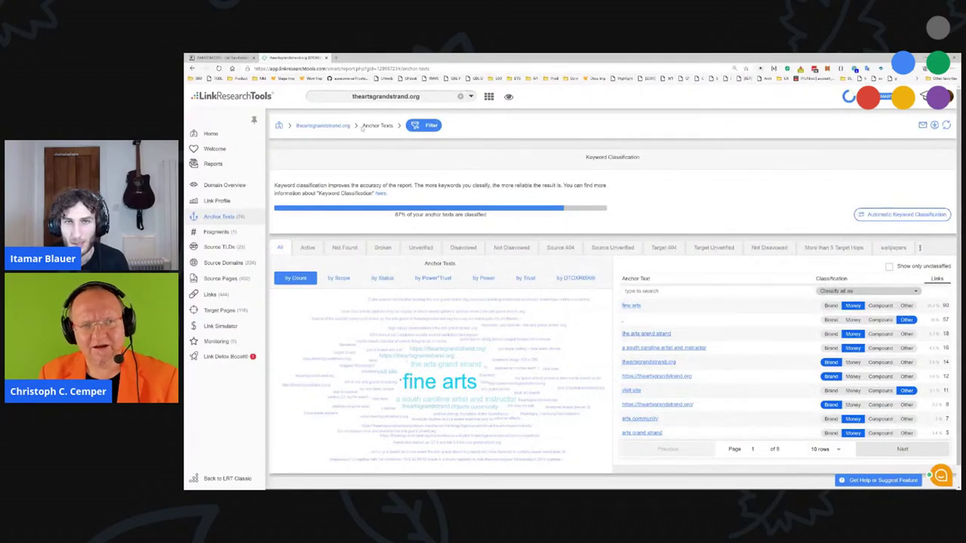
drag(350, 126, 297, 128)
key(ctrl+c)
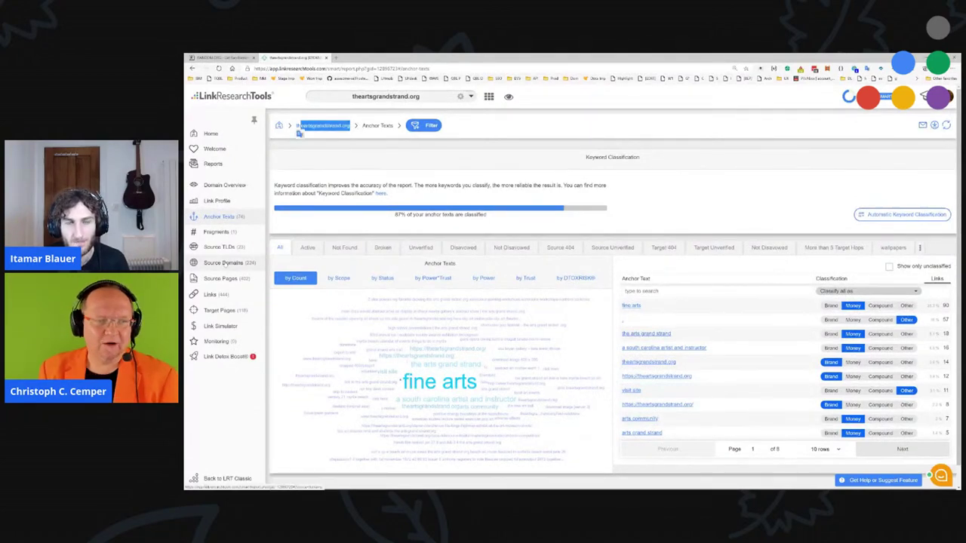
click(223, 263)
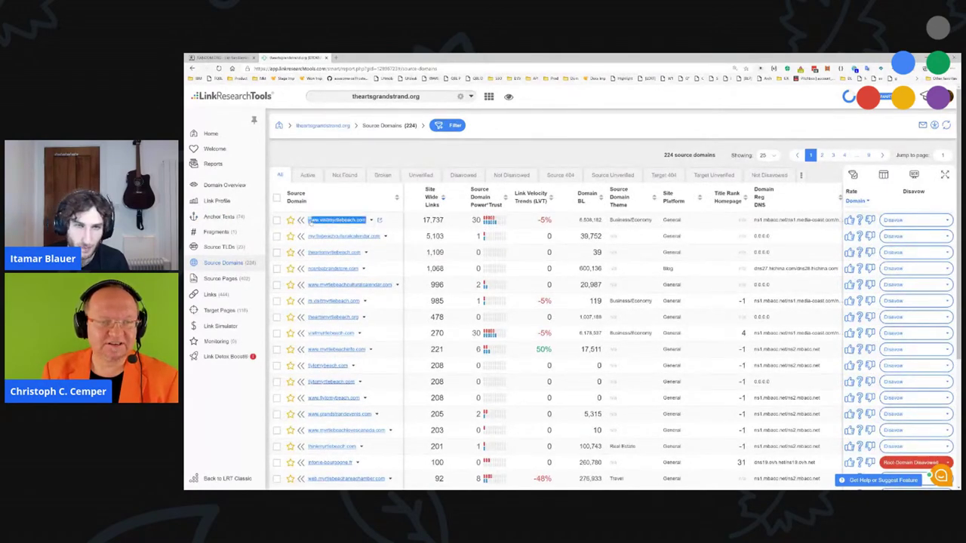
click(309, 220)
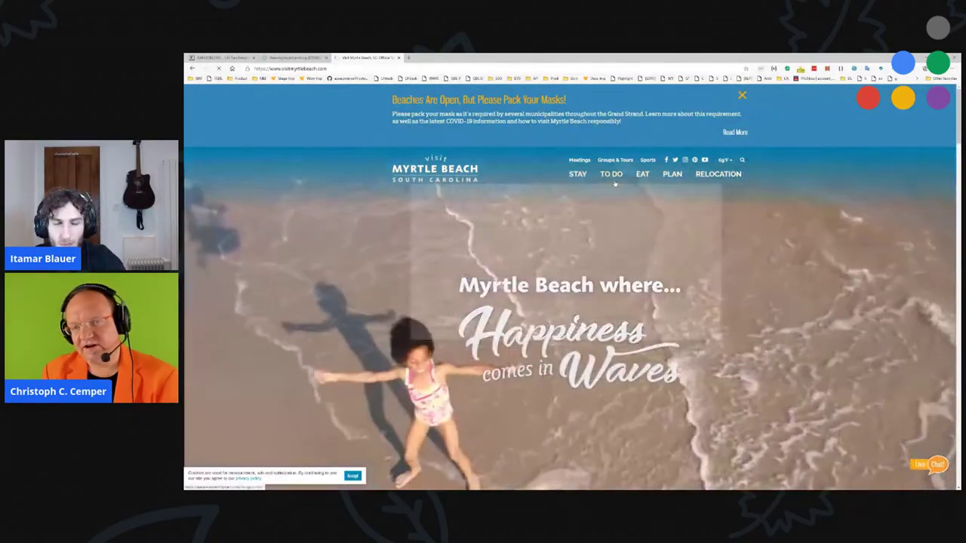
mouse_move(647, 215)
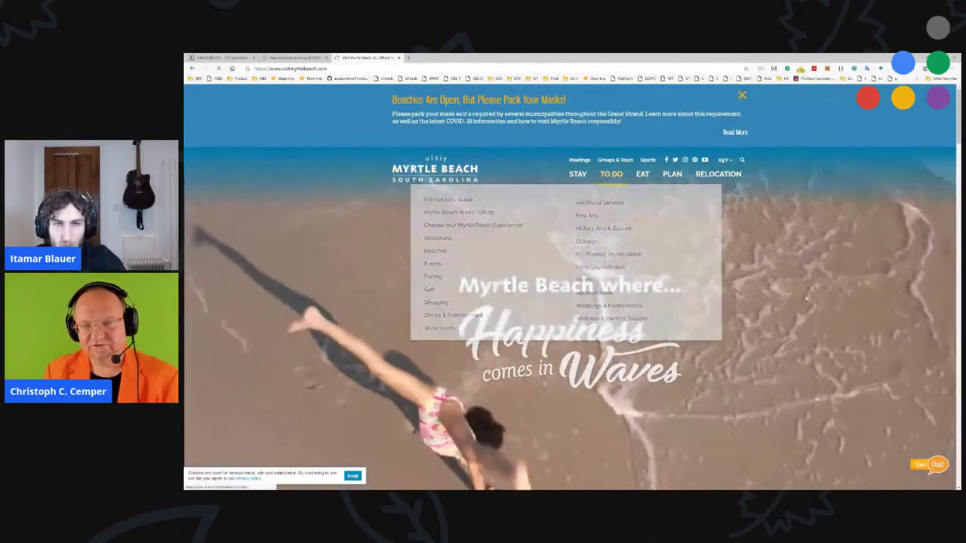
scroll(702, 361, down, 1)
scroll(703, 361, down, 1)
scroll(671, 196, up, 2)
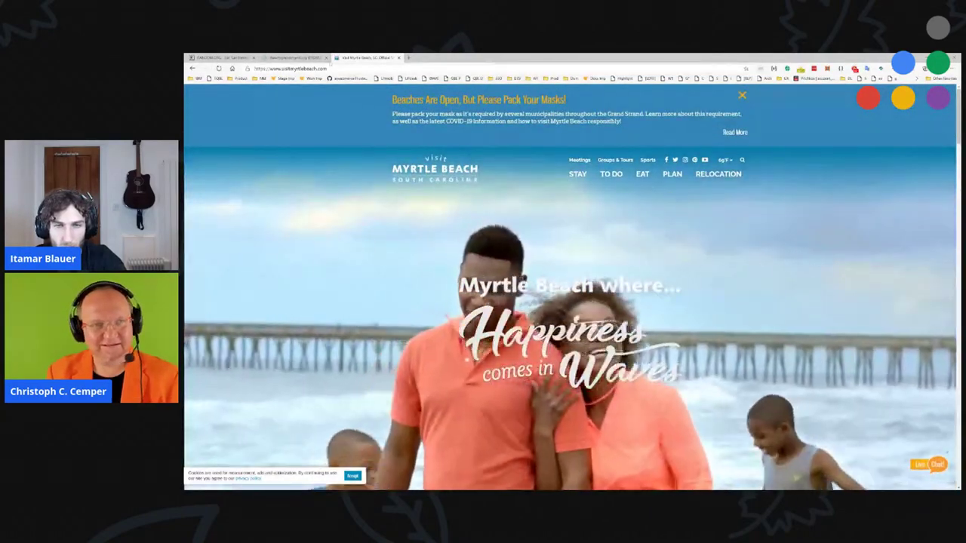
key(ctrl+shift+Tab)
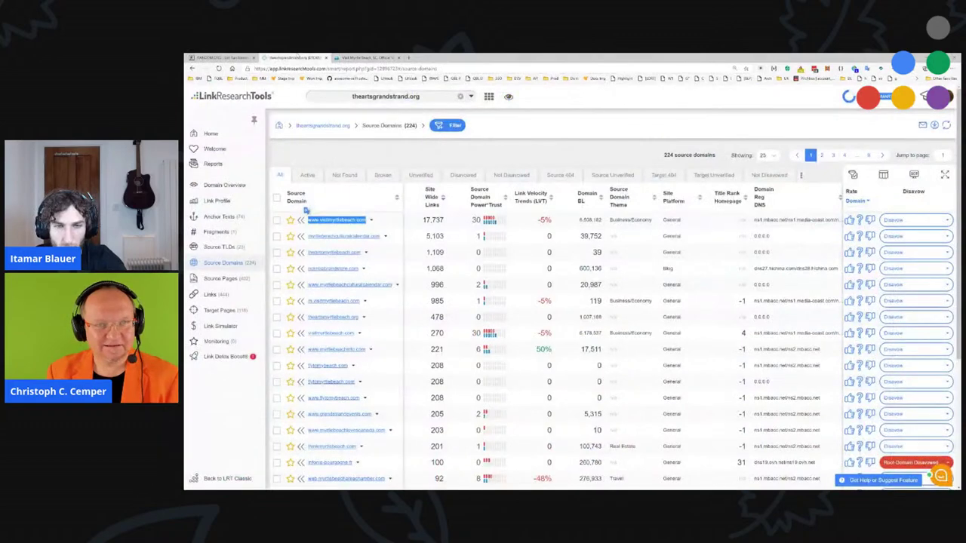
key(ctrl+Tab)
key(ctrl+shift+Tab)
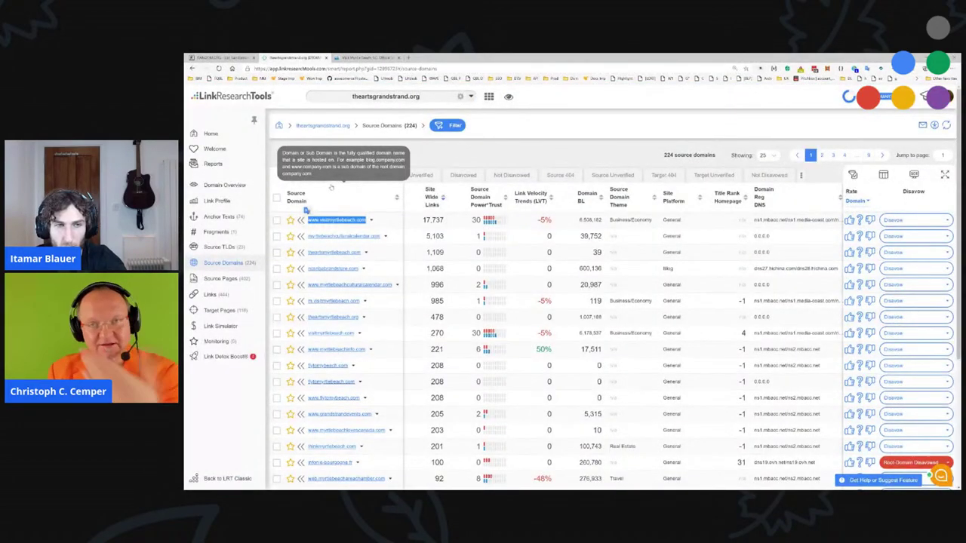
Step: Open the theartsgrandstrand.org homepage in a new browser tab using the copied domain name
click(298, 126)
key(ctrl+t)
key(ctrl+v)
key(Return)
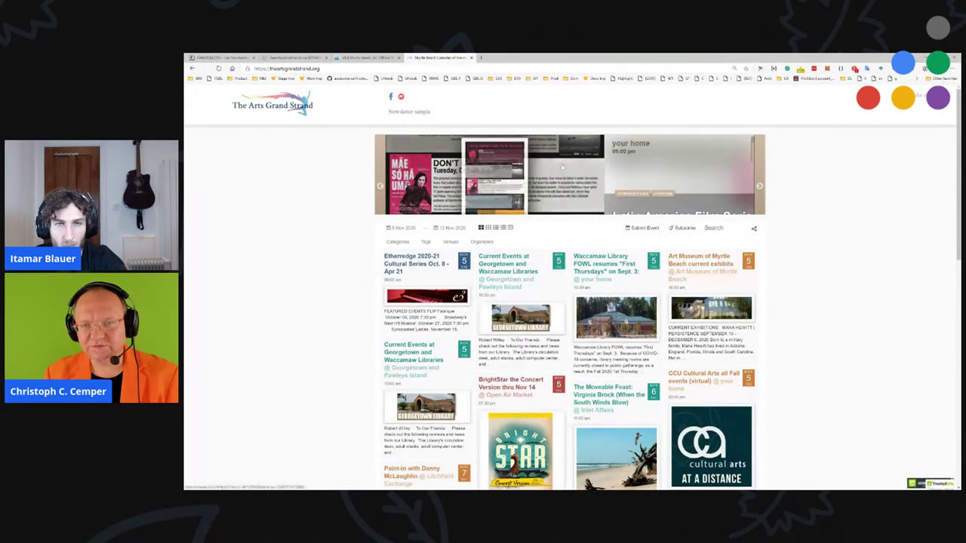
Step: Check how the homepage's featured events slider displays at smaller and larger page zoom levels
click(758, 188)
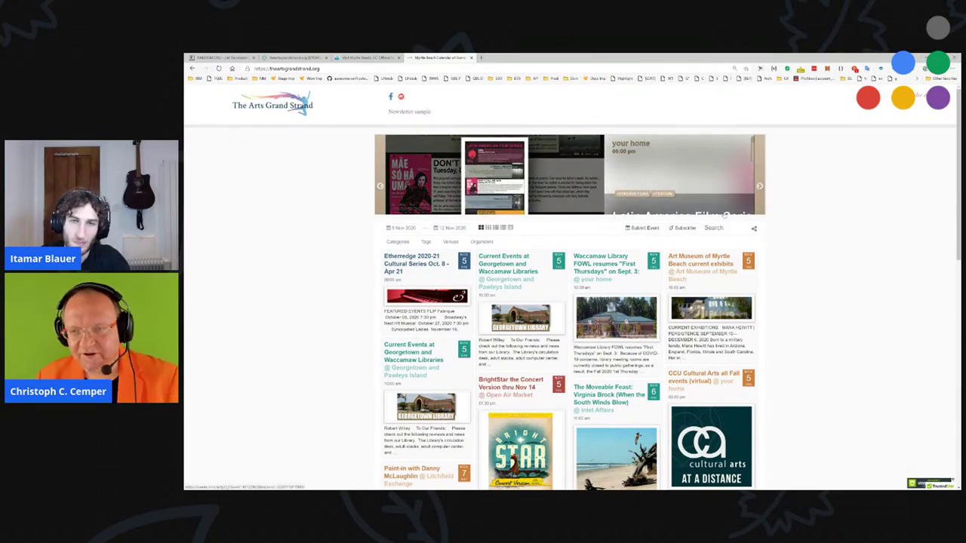
key(ctrl+minus)
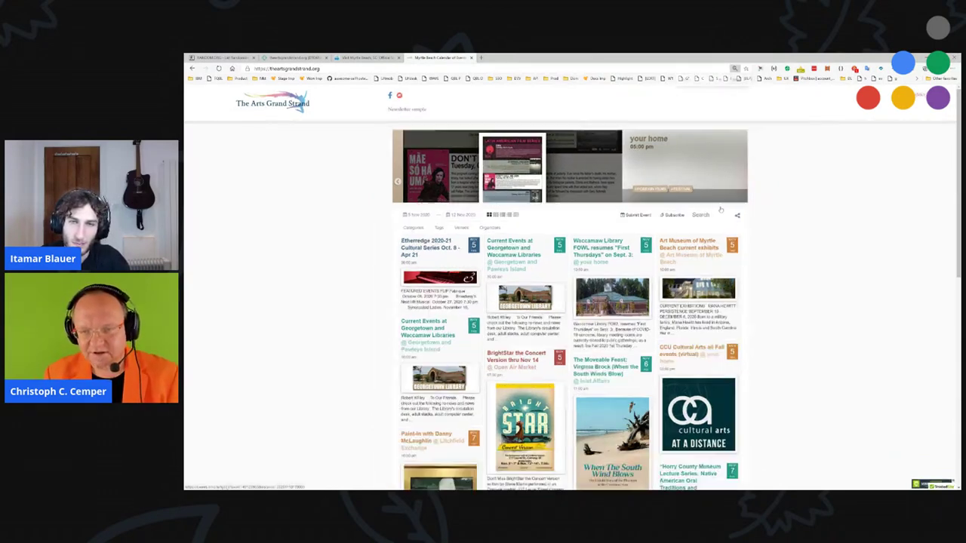
key(ctrl+plus)
key(ctrl+plus)
key(ctrl+plus)
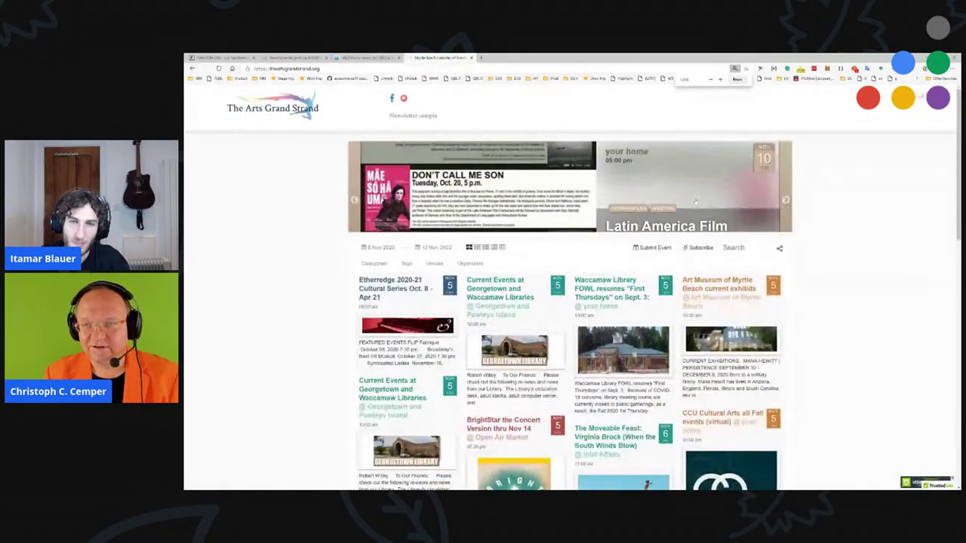
key(ctrl+plus)
key(ctrl+minus)
key(ctrl+minus)
key(ctrl+minus)
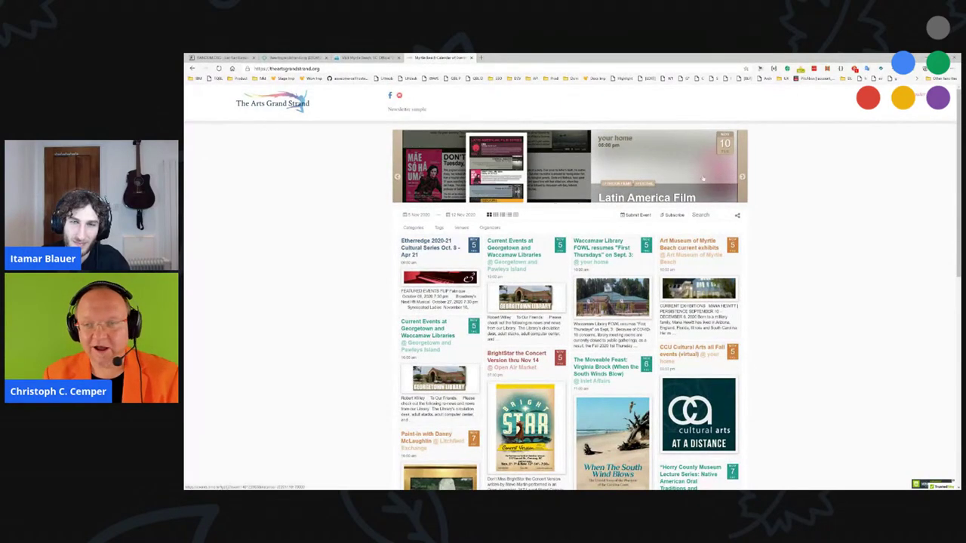
Step: Open the Latin America Film Series event, check its ticket information, and read through the linked event website
click(746, 199)
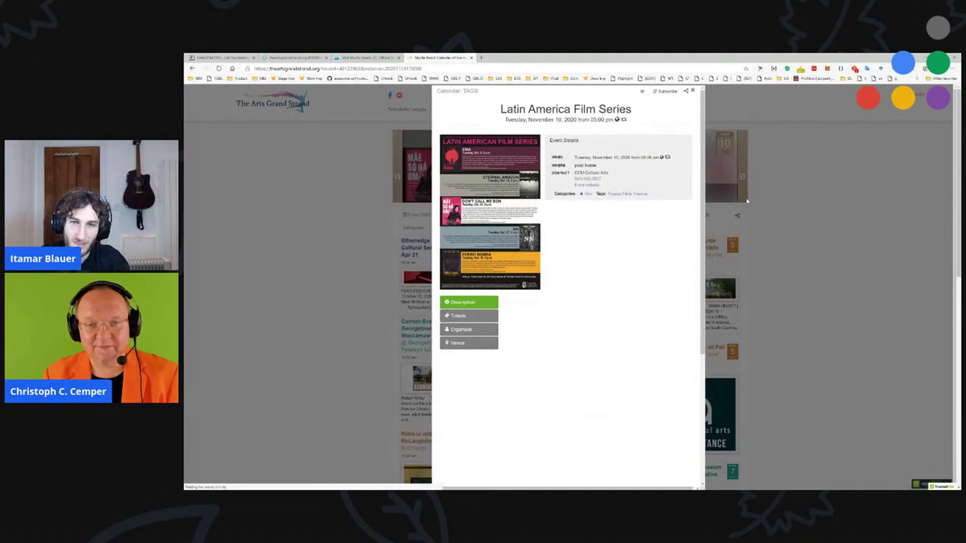
click(463, 317)
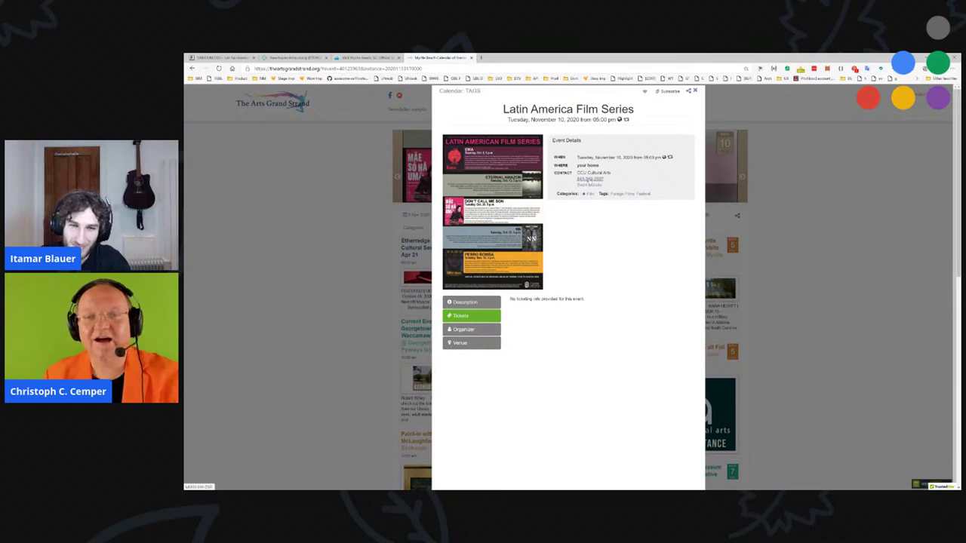
click(589, 186)
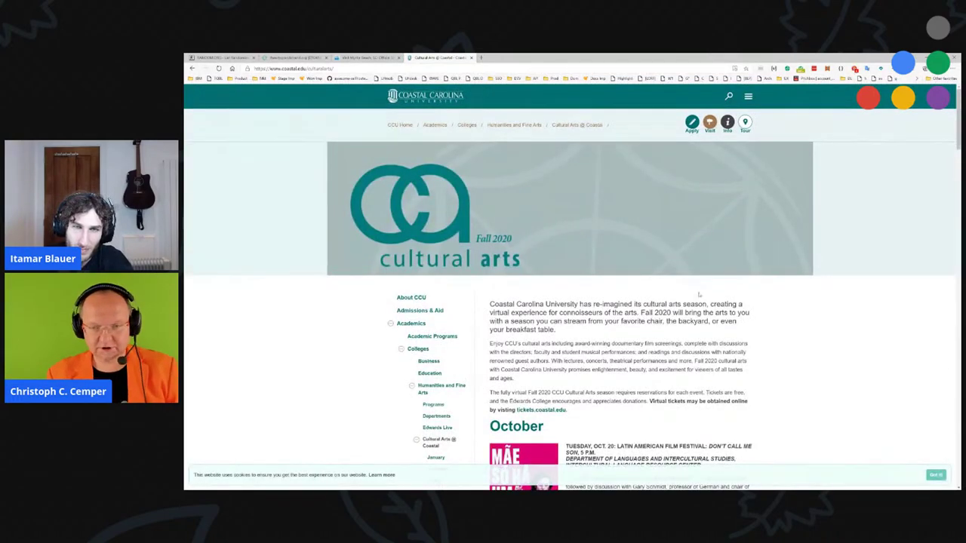
scroll(699, 295, down, 5)
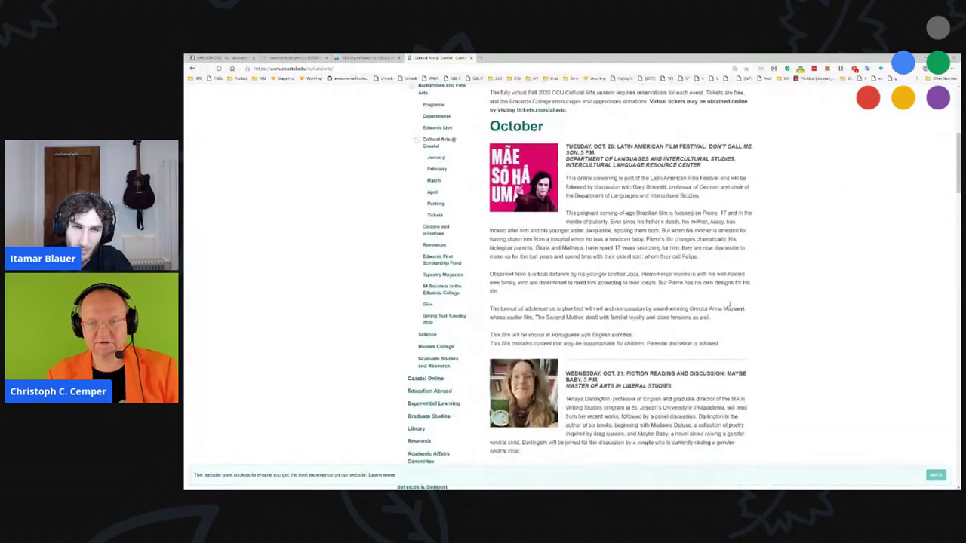
scroll(729, 304, down, 8)
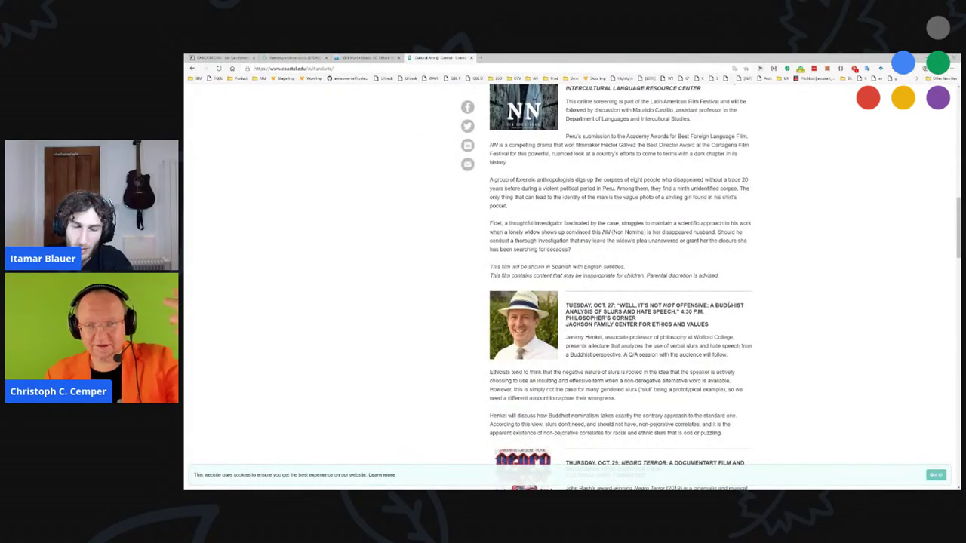
Step: Return from the external event website to the arts calendar and close the Latin America Film Series event
click(370, 57)
click(294, 57)
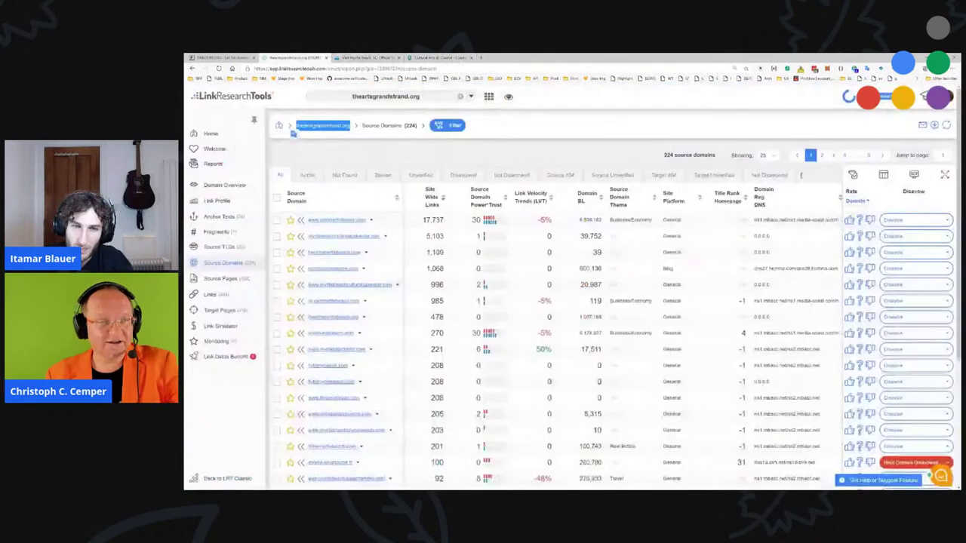
click(441, 57)
key(alt+Left)
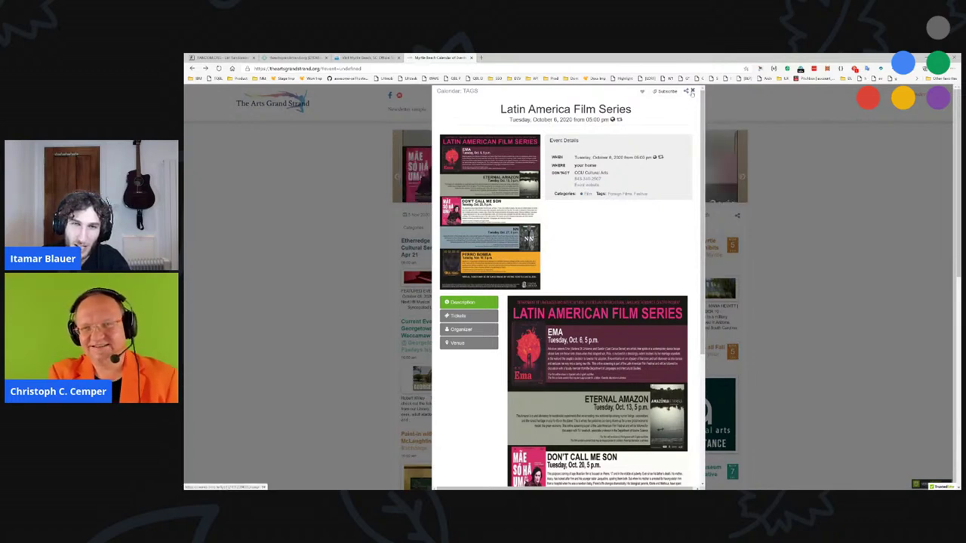
click(691, 92)
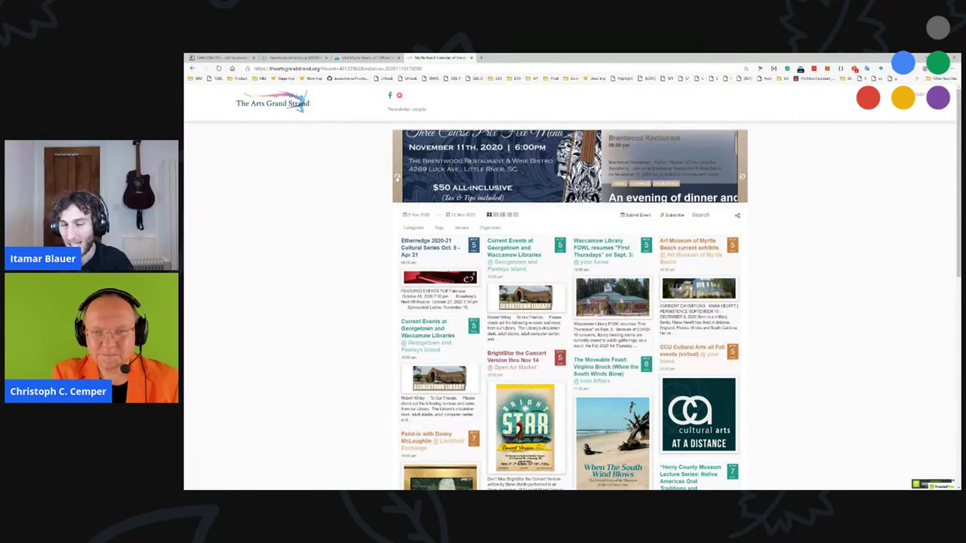
Step: Switch the events calendar to the stream view, and view and close the Etherredge 2020-21 Cultural Series event
click(495, 215)
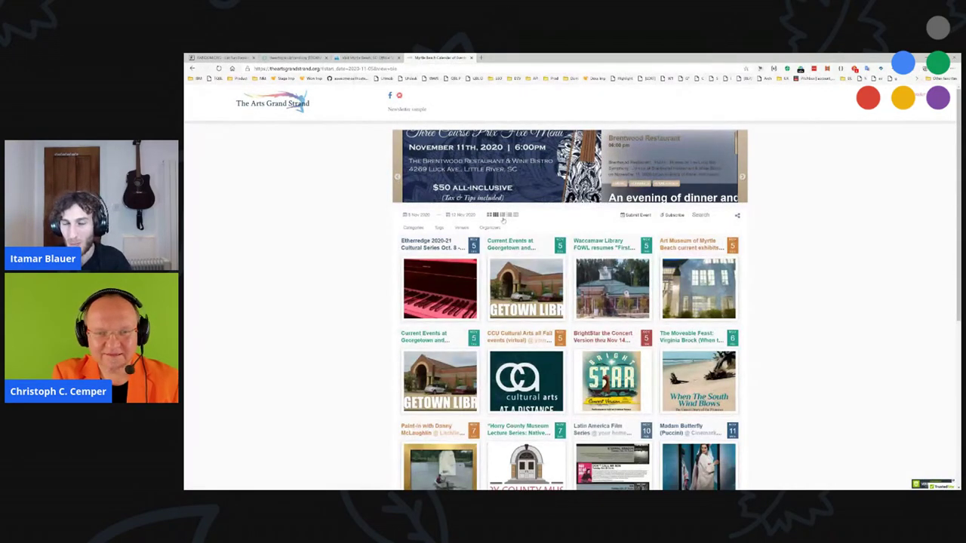
click(501, 215)
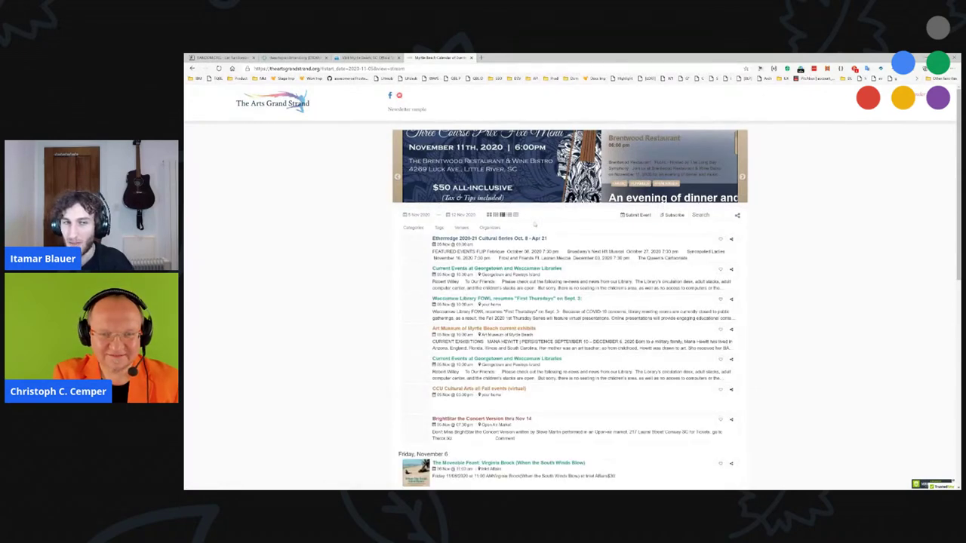
click(533, 239)
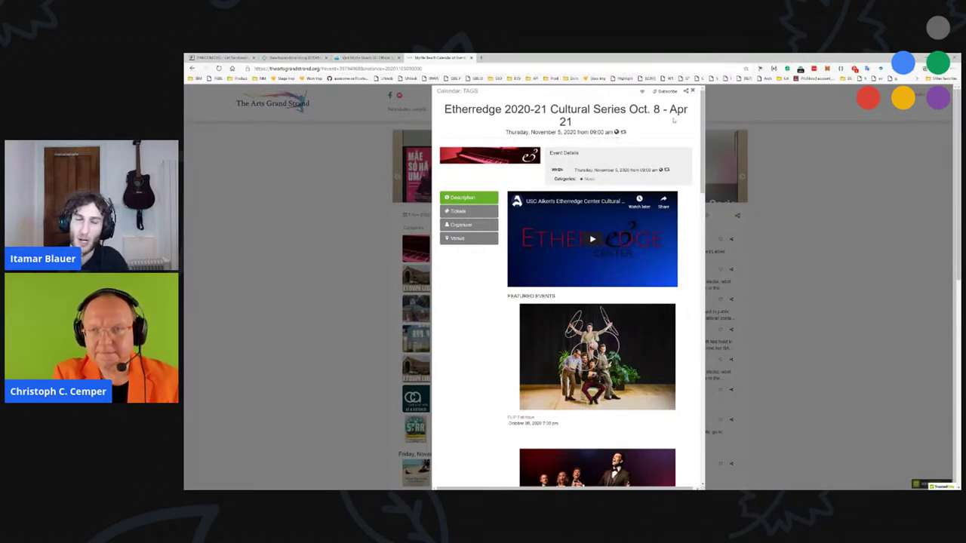
click(692, 91)
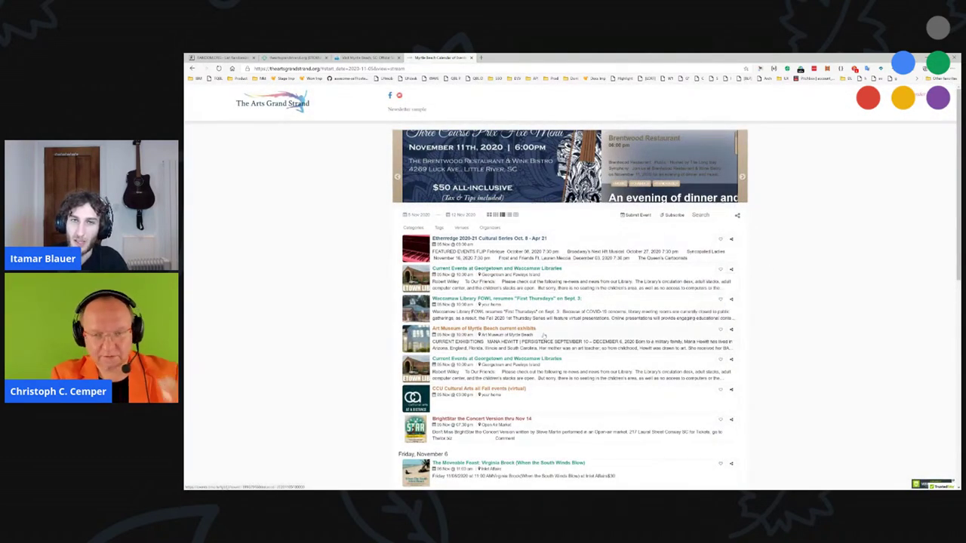
Step: Open the Art Museum of Myrtle Beach current exhibits event and search the web for a line from its first exhibition description
click(504, 329)
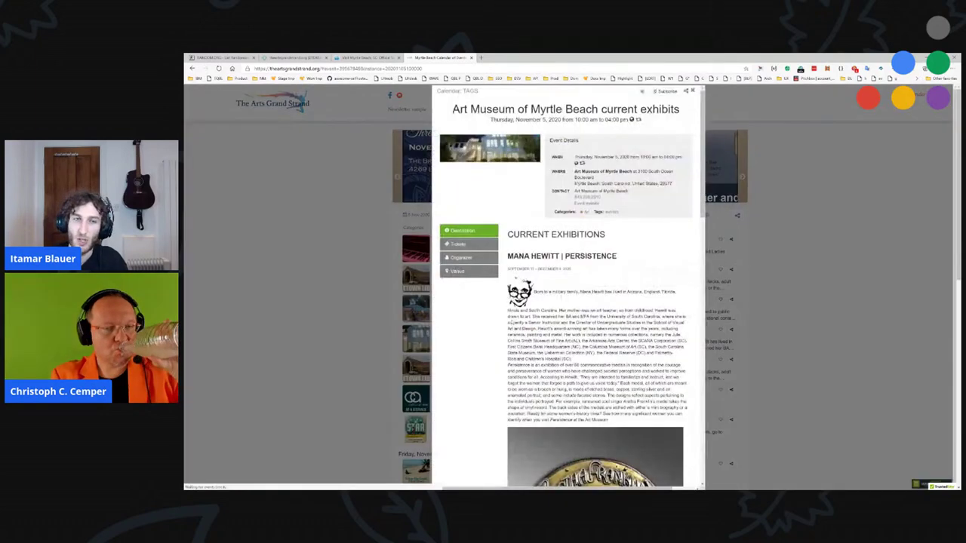
scroll(611, 265, down, 5)
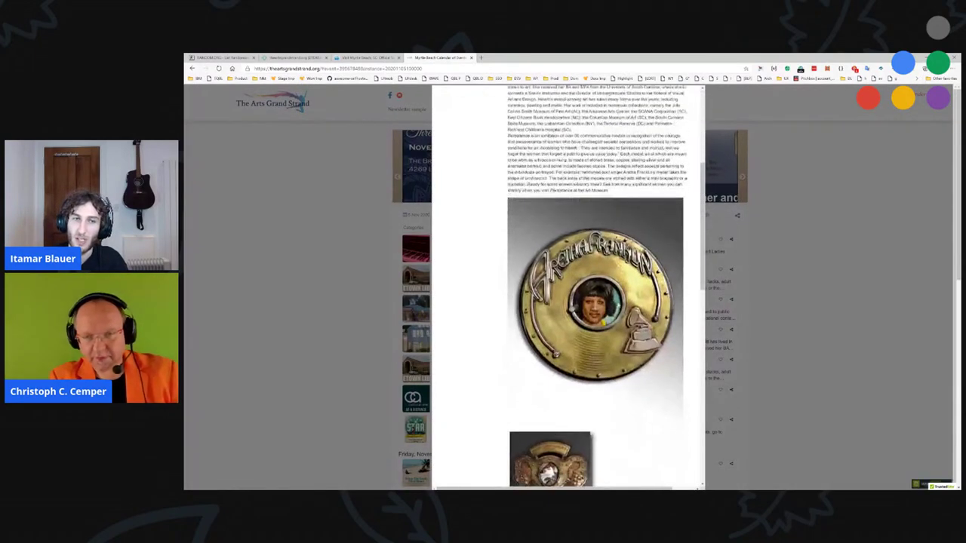
scroll(624, 264, up, 5)
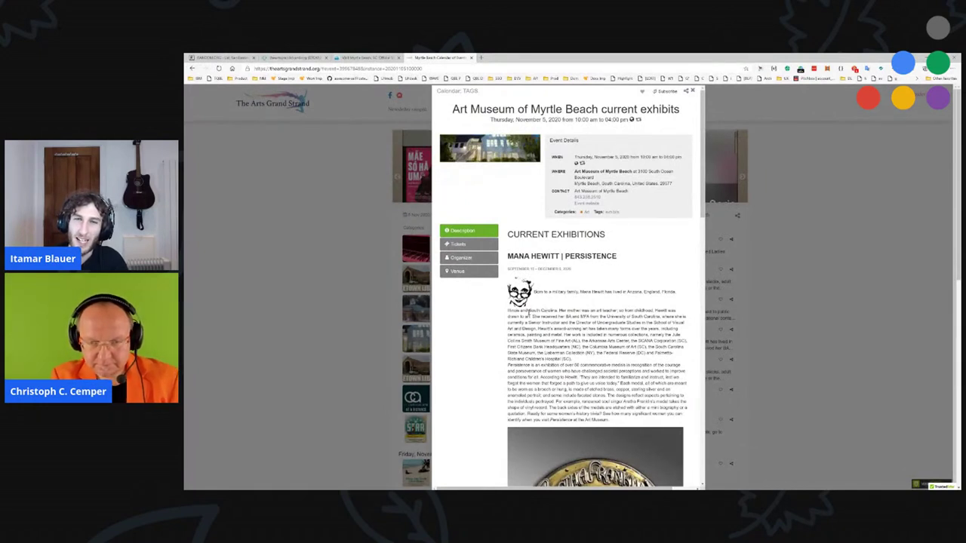
drag(508, 310, 675, 312)
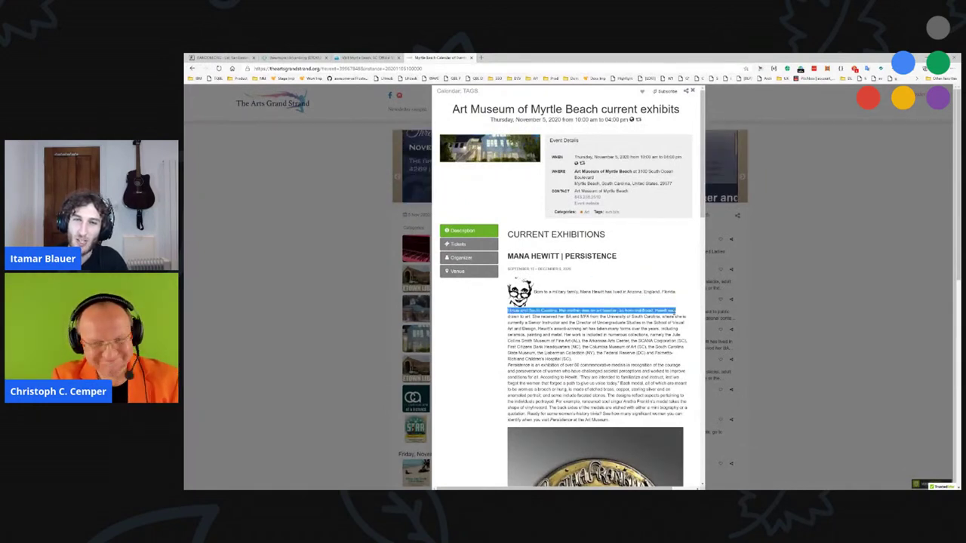
right_click(674, 315)
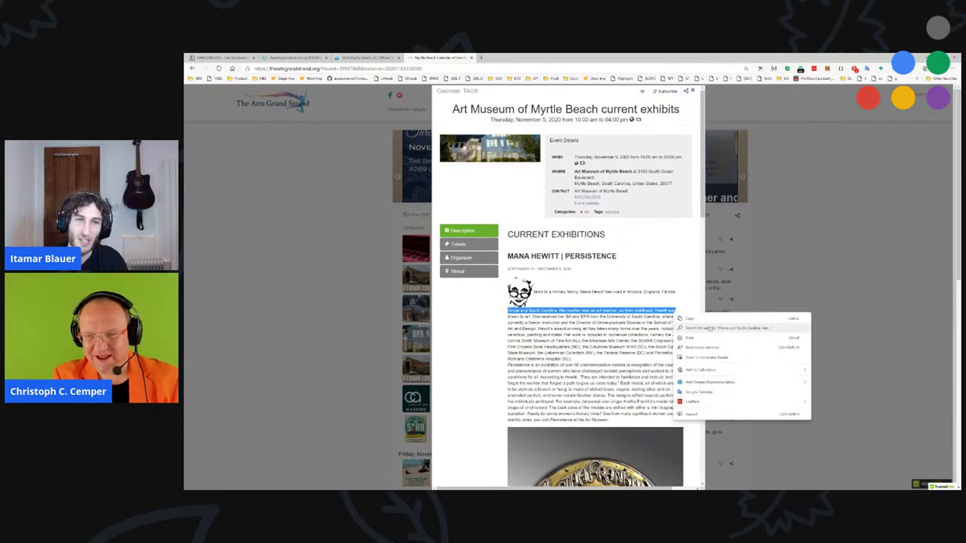
click(710, 328)
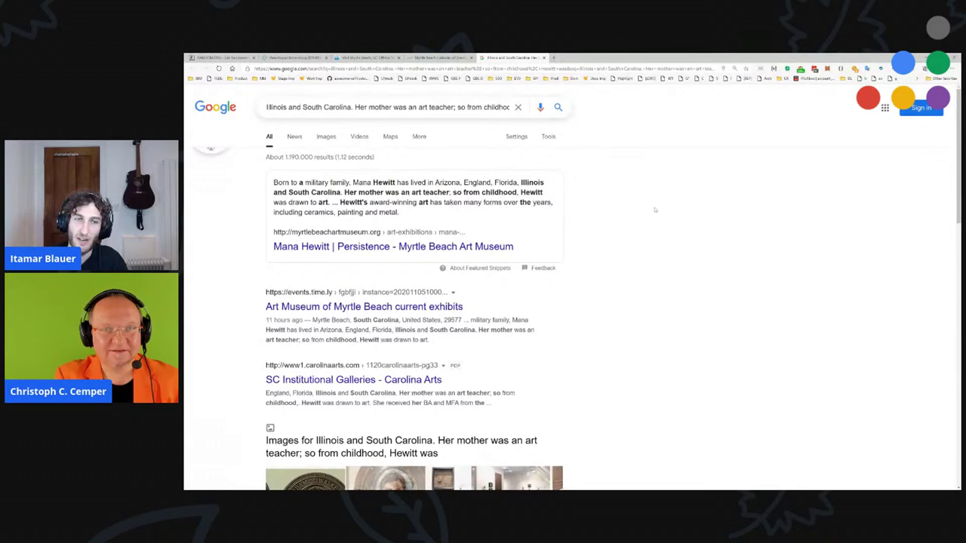
key(ctrl+w)
Step: Search Google for the exact phrase "University of North Carolina (Chapel Hill, NC) in 2018 and MAT in Art Education" and open the matching events.time.ly page
scroll(654, 210, down, 8)
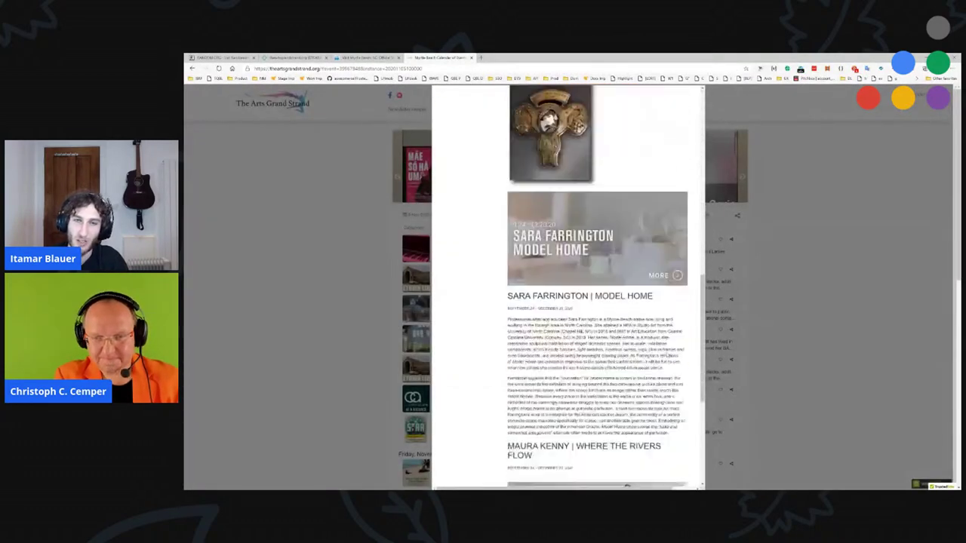
scroll(527, 187, down, 3)
drag(527, 131, 656, 131)
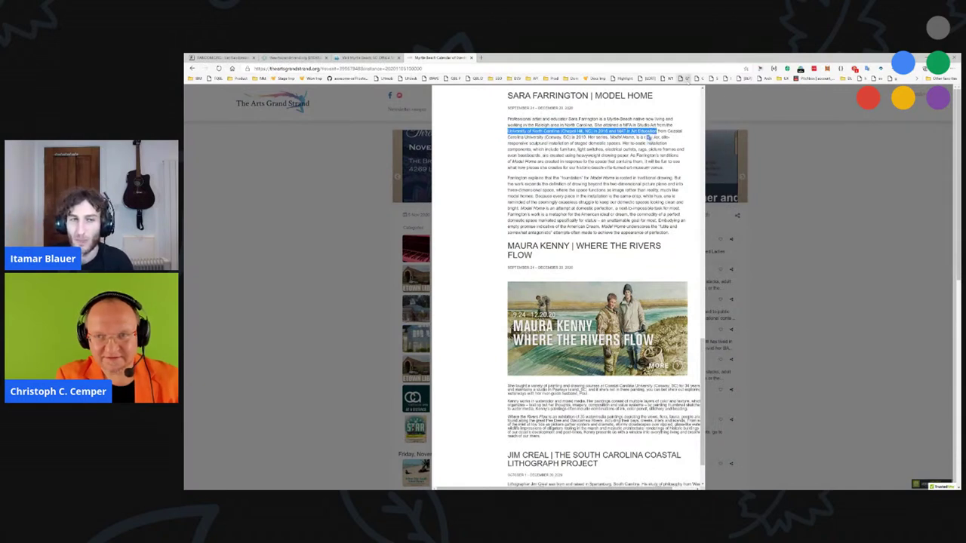
click(683, 79)
click(624, 113)
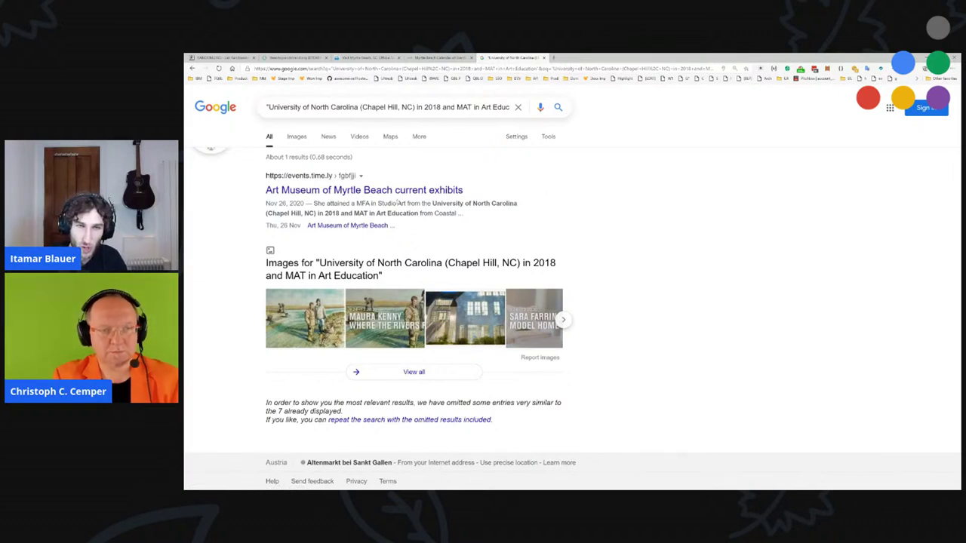
click(392, 192)
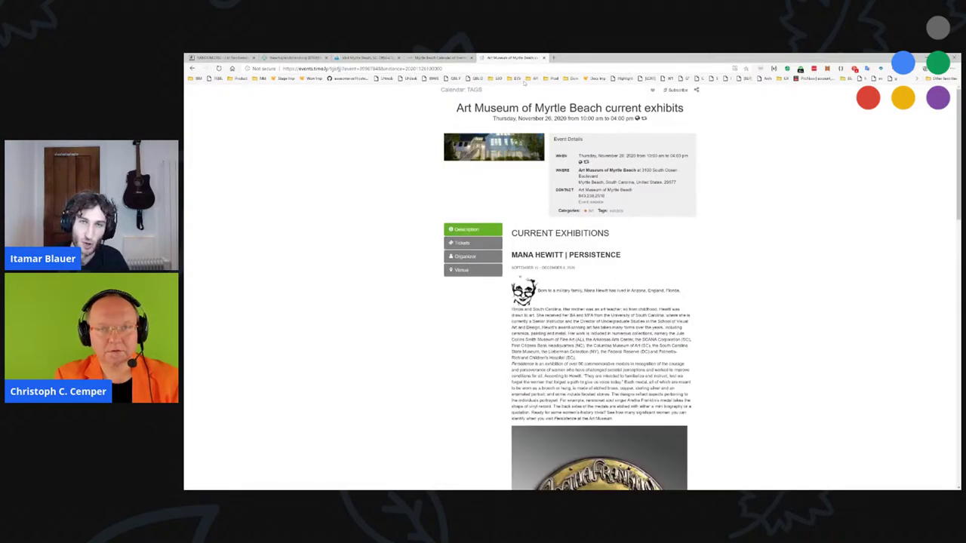
Step: Inspect the arts calendar page's canonical and HTTP header details with Link Redirect Trace, and return to the event list
key(ctrl+shift+Tab)
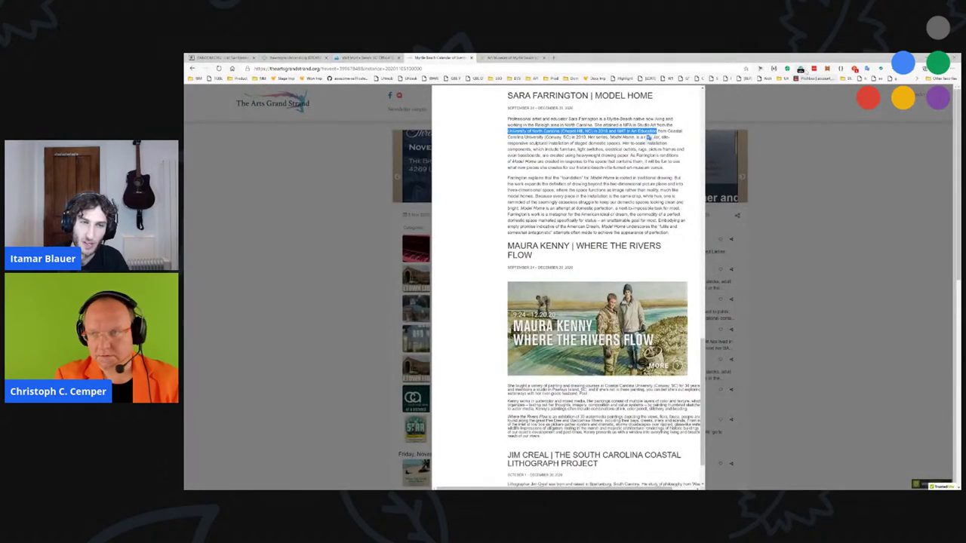
click(800, 68)
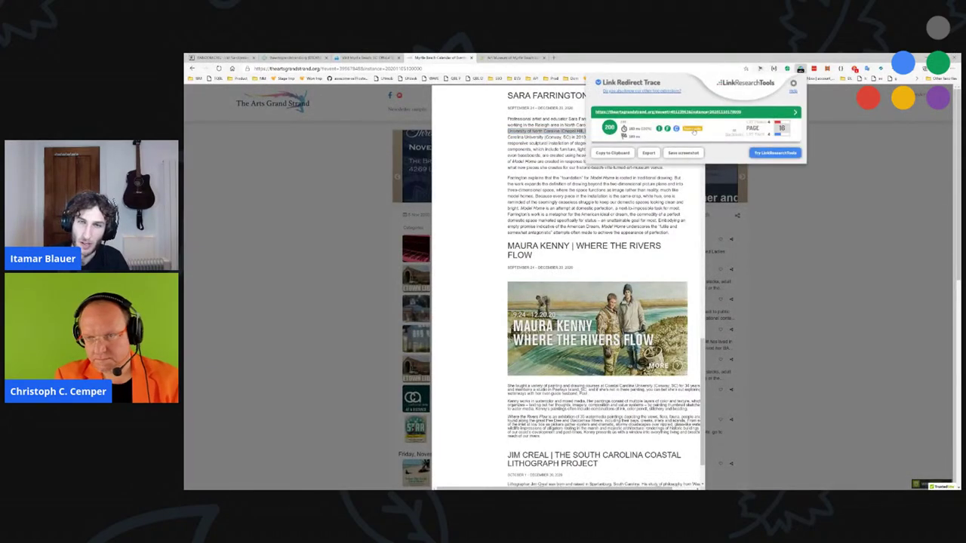
click(836, 113)
click(835, 113)
click(836, 113)
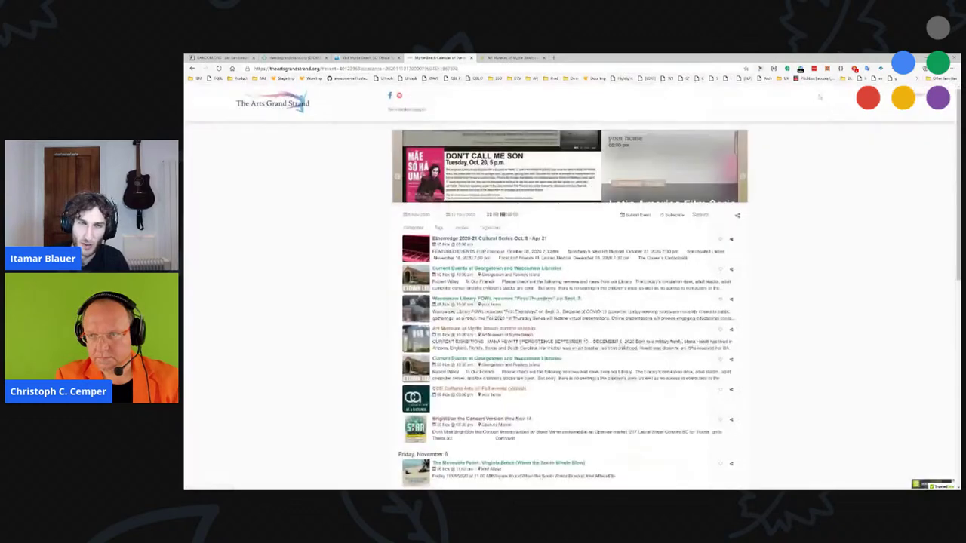
click(800, 69)
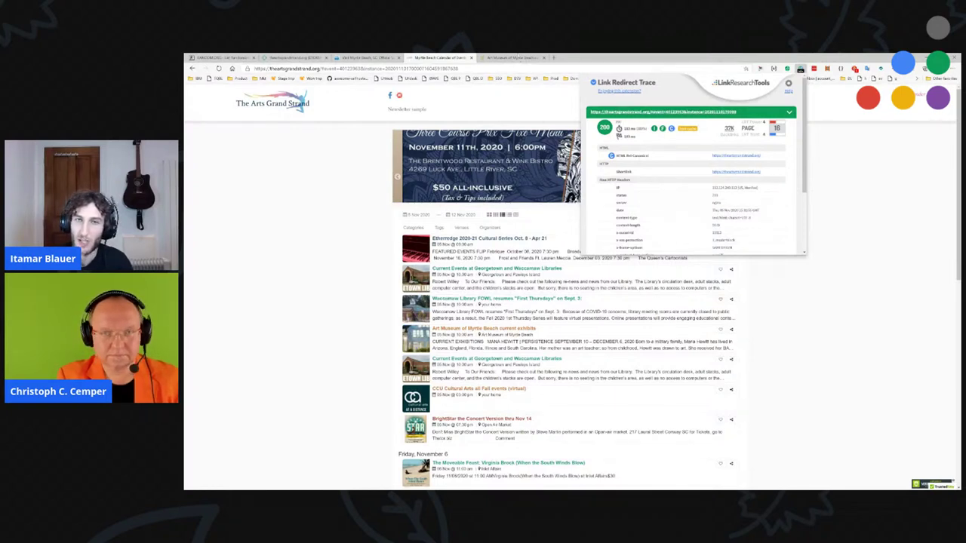
click(512, 57)
click(440, 58)
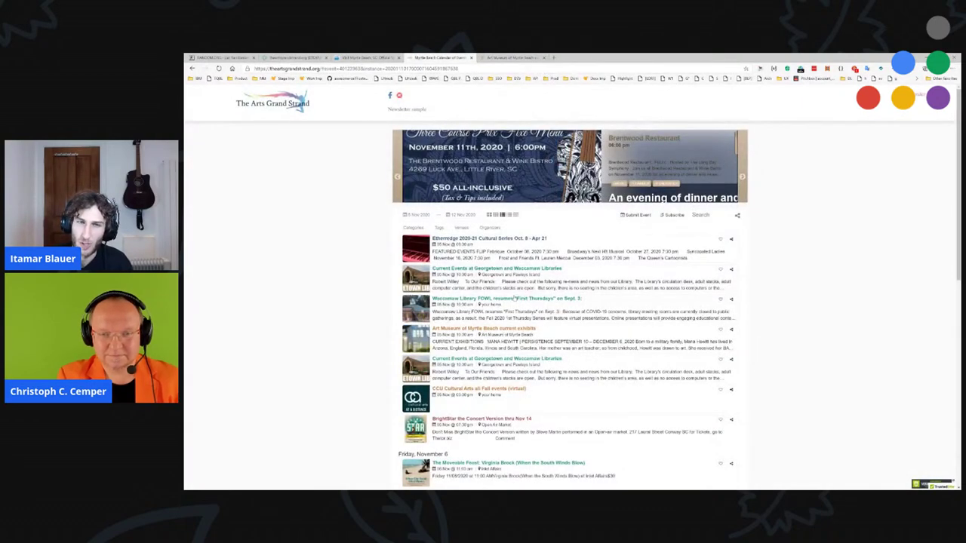
Step: Open the frame source of the Waccamaw Library FOWL "First Thursdays" event and enlarge the code for reading
click(515, 298)
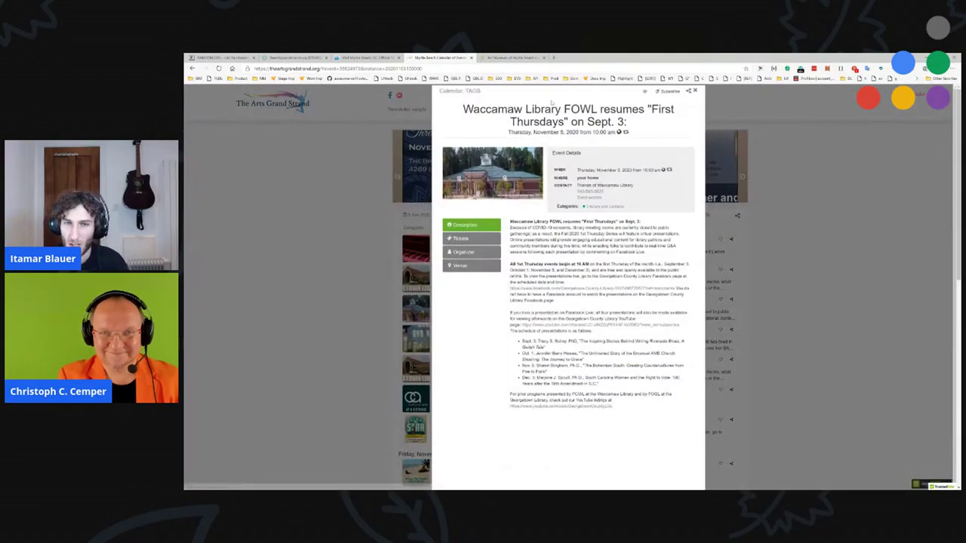
right_click(549, 100)
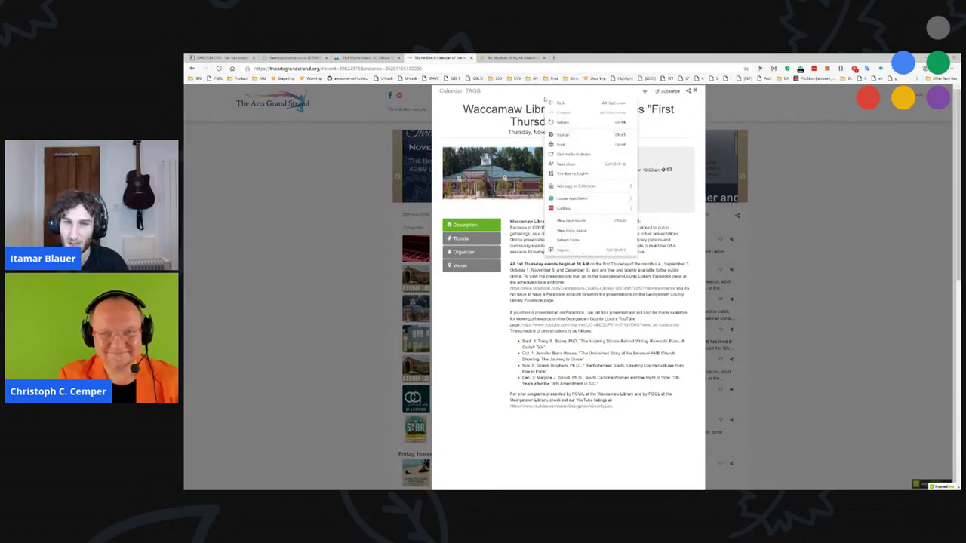
click(583, 230)
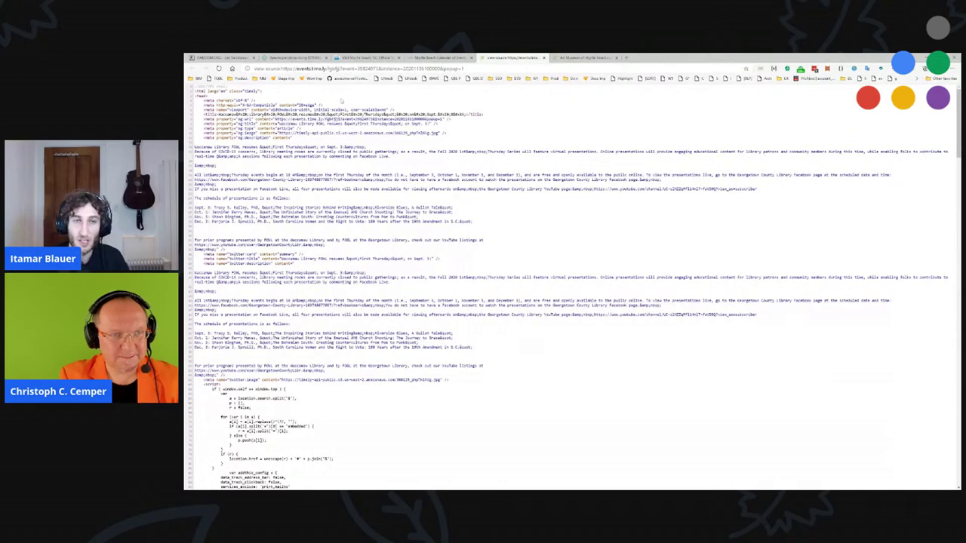
key(ctrl+plus)
key(ctrl+plus)
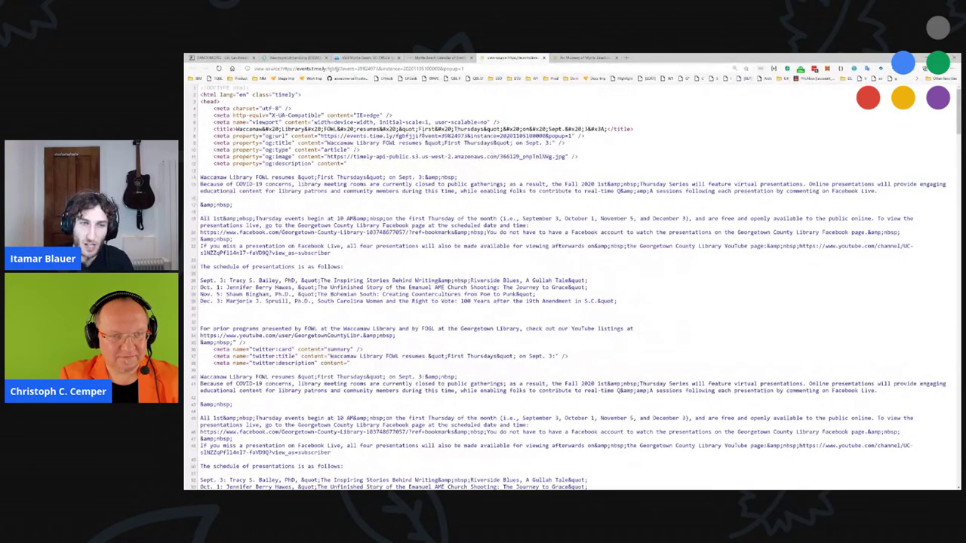
Step: Copy the time.ly domain from the source's og:url tag, open it in a new browser tab, and look through its homepage
drag(369, 135, 391, 136)
key(ctrl+c)
key(ctrl+t)
key(ctrl+v)
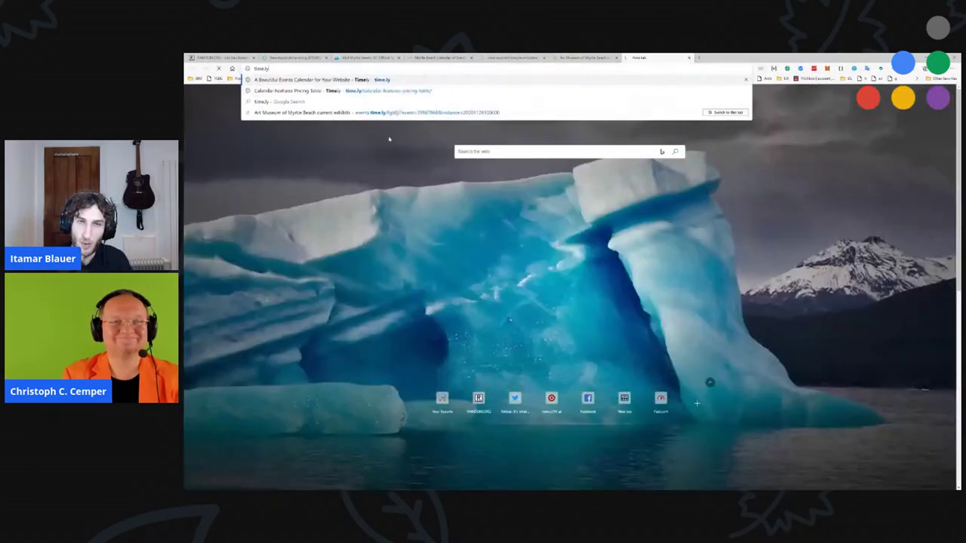
key(Return)
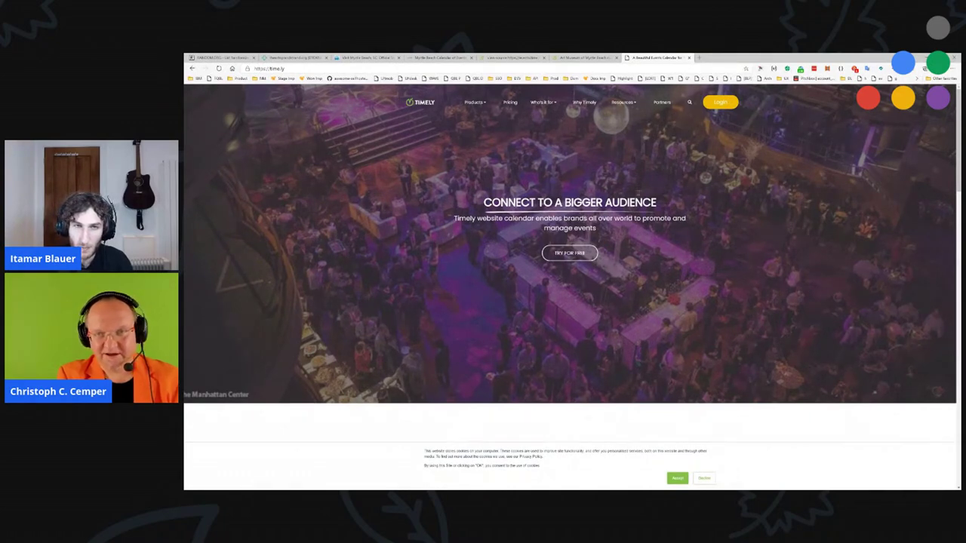
scroll(652, 328, down, 10)
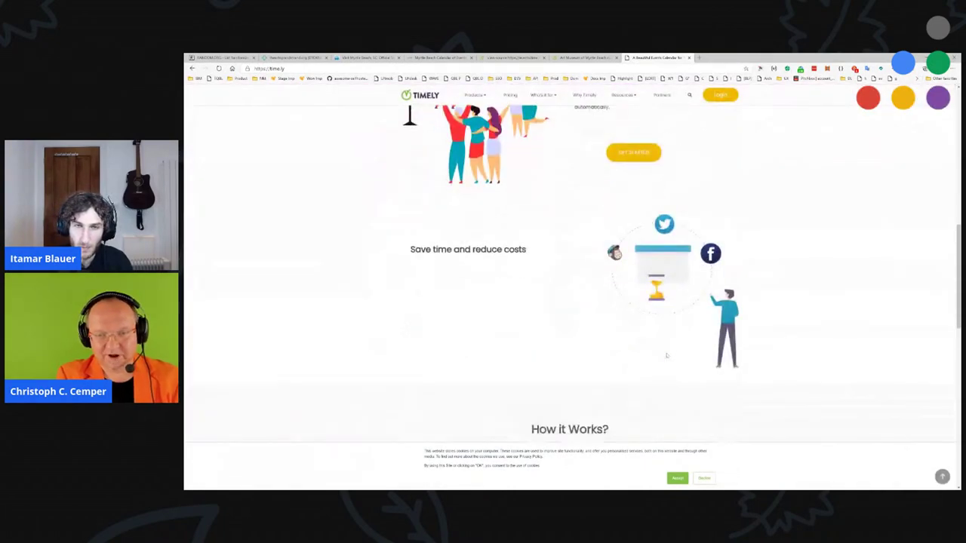
scroll(653, 321, up, 10)
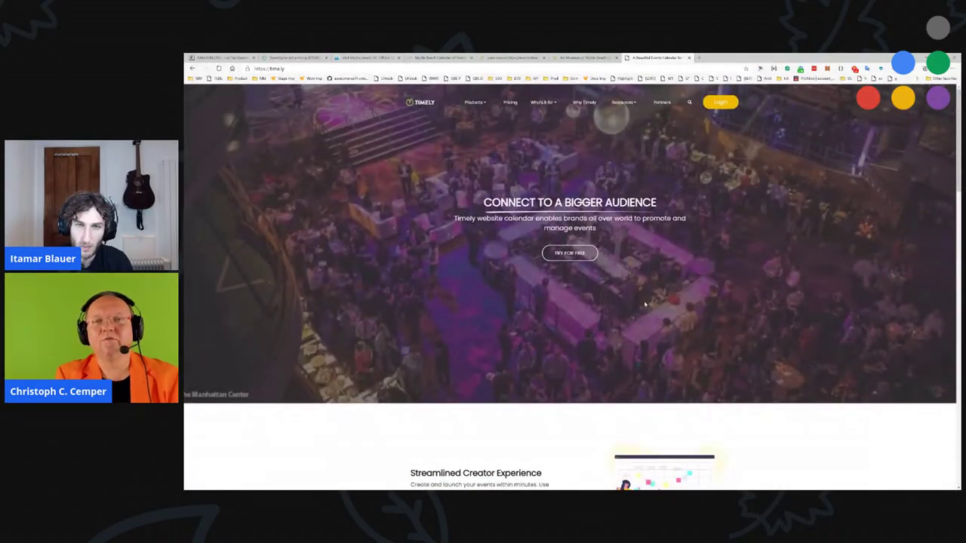
Step: Reopen the Art Museum of Myrtle Beach event page from its Google result and compare it with the Arts Grand Strand event page
click(585, 57)
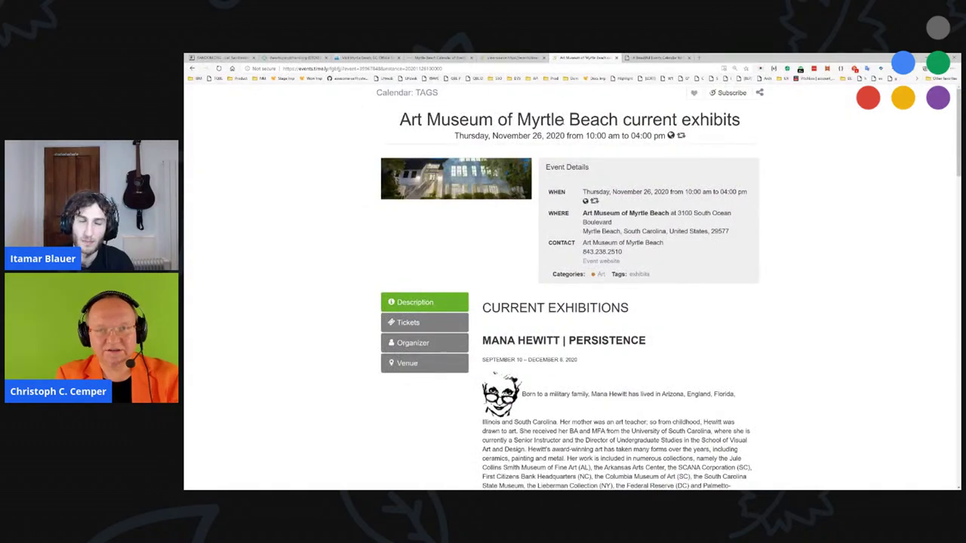
key(alt+Left)
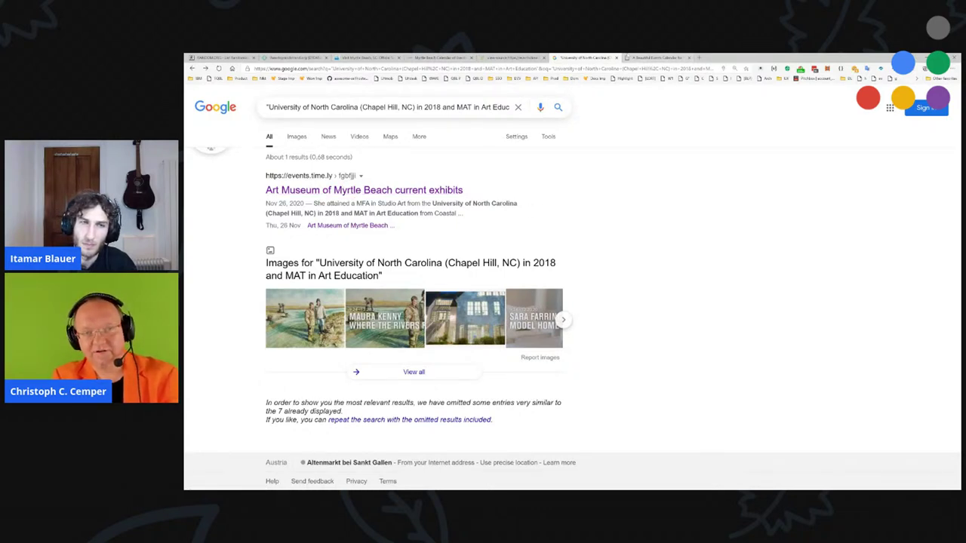
click(392, 190)
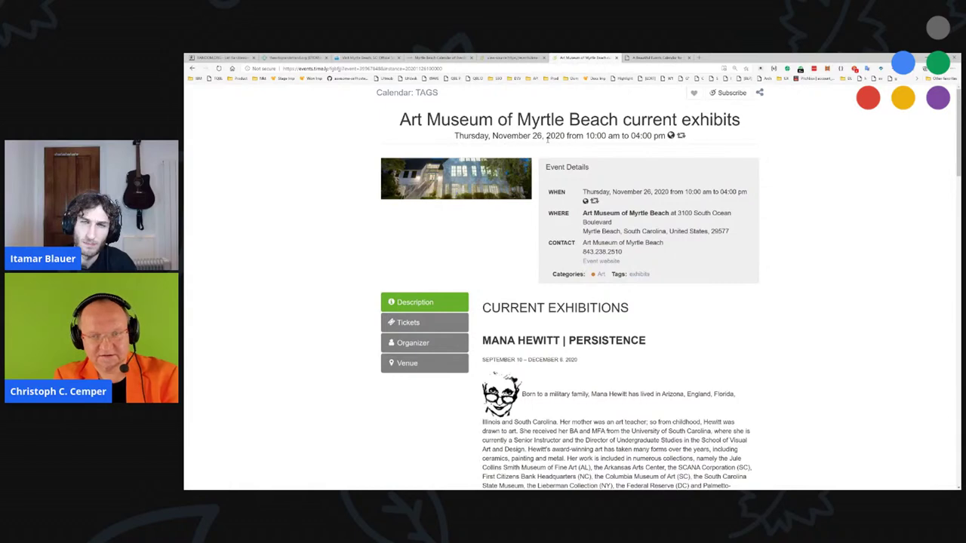
key(ctrl+shift+Tab)
key(ctrl+shift+Tab)
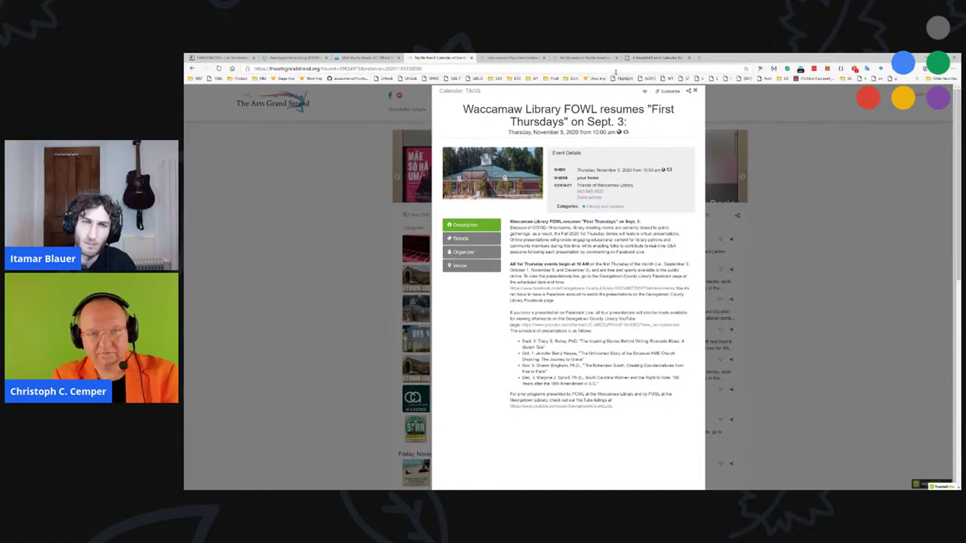
key(ctrl+Tab)
key(ctrl+Tab)
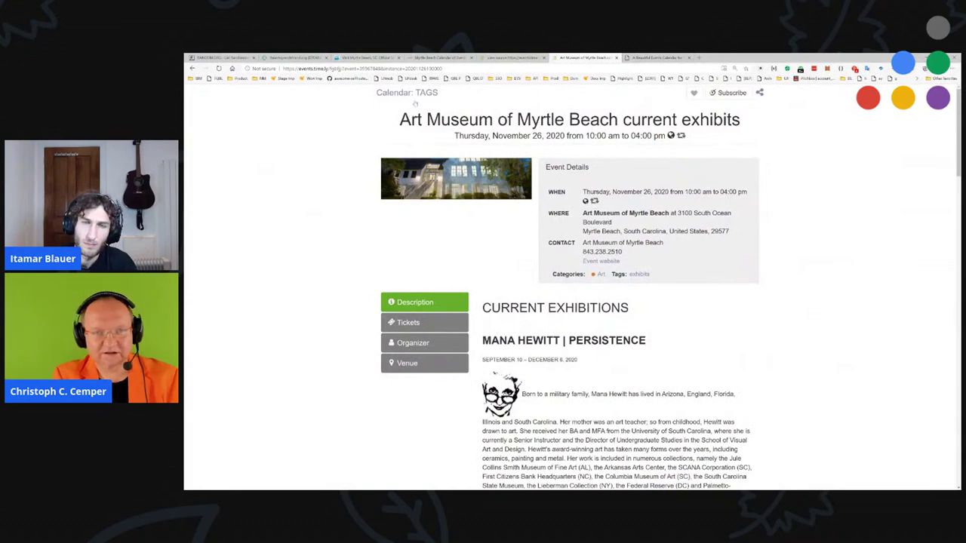
Step: Read through the current exhibitions on the Art Museum event page, and close that page and the Timely homepage
scroll(555, 367, down, 10)
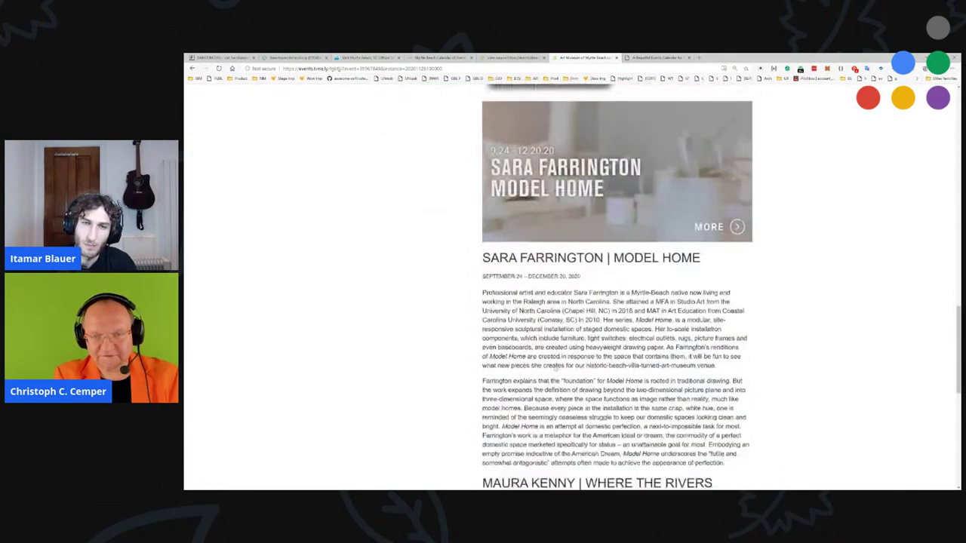
scroll(555, 367, down, 5)
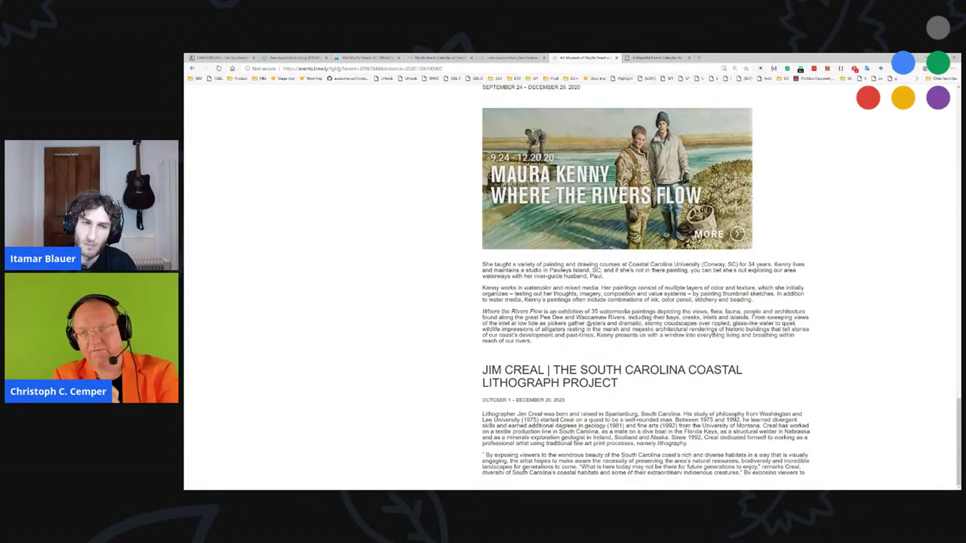
scroll(615, 335, up, 15)
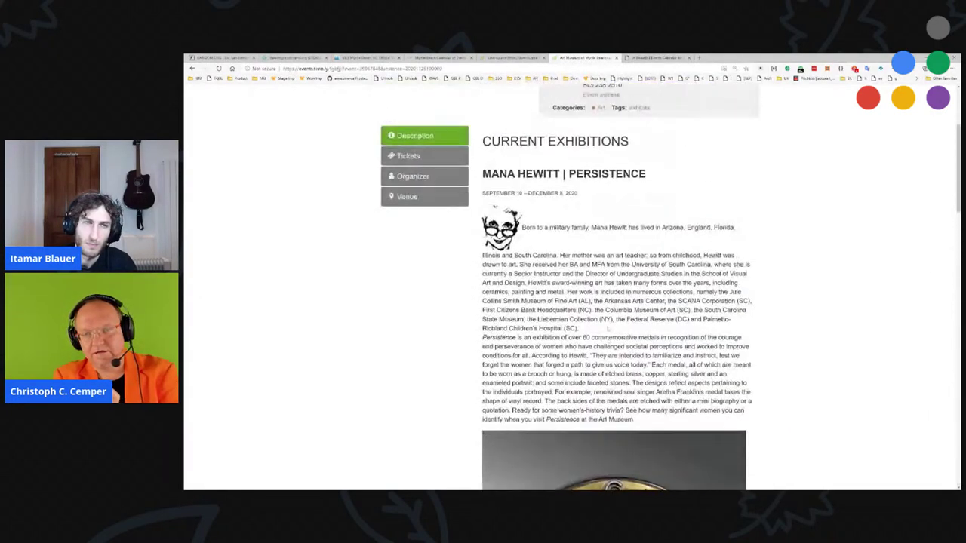
scroll(608, 329, up, 1)
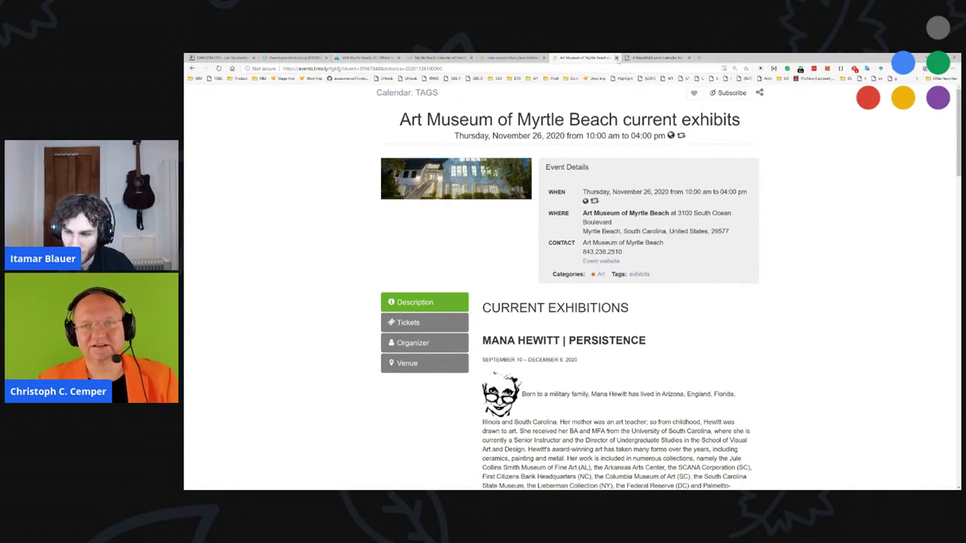
click(616, 58)
click(615, 58)
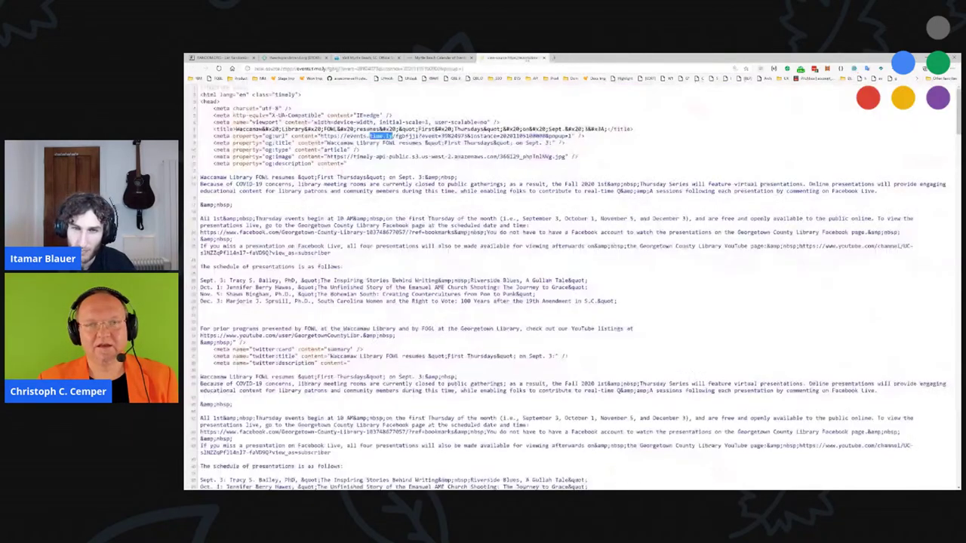
Step: Return to the Waccamaw Library "First Thursdays" event popup, check its ticket information, and close the popup
click(343, 180)
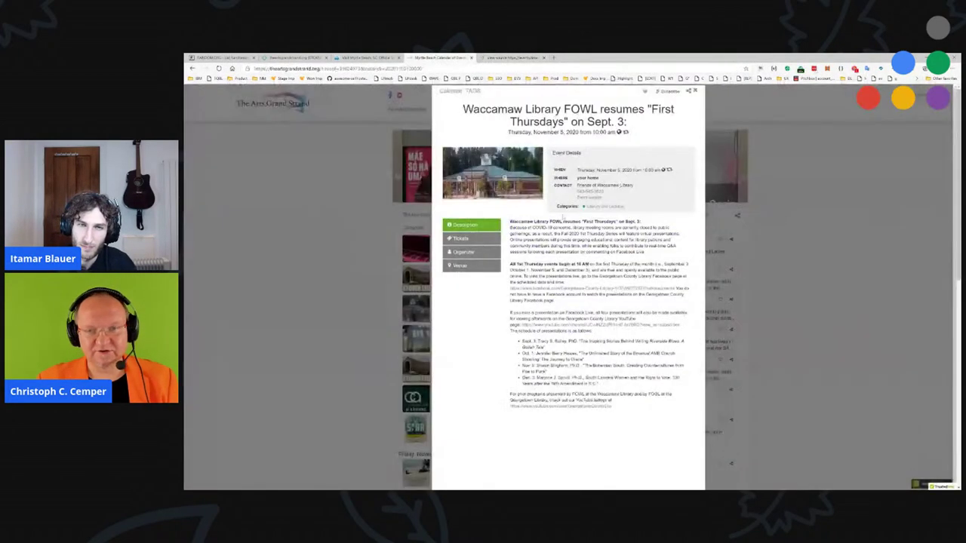
click(445, 58)
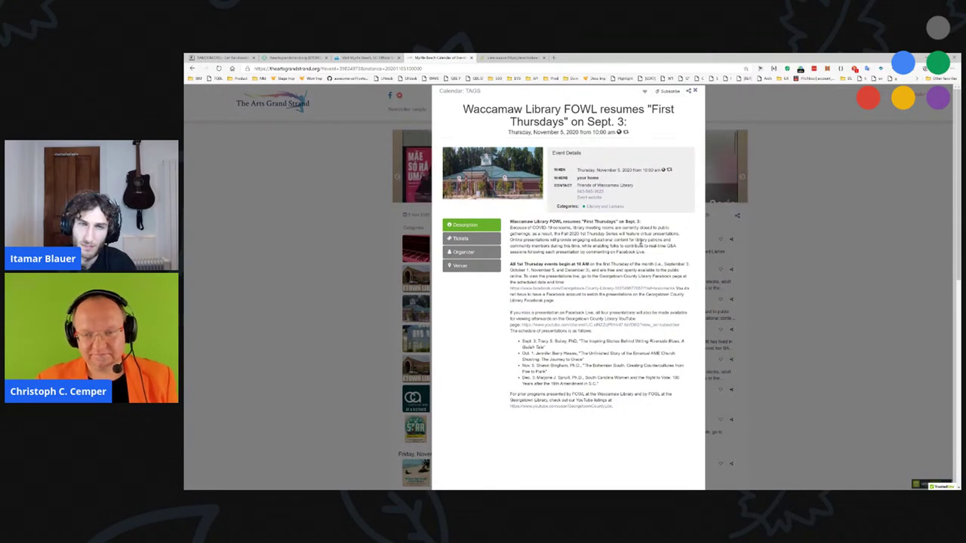
click(471, 237)
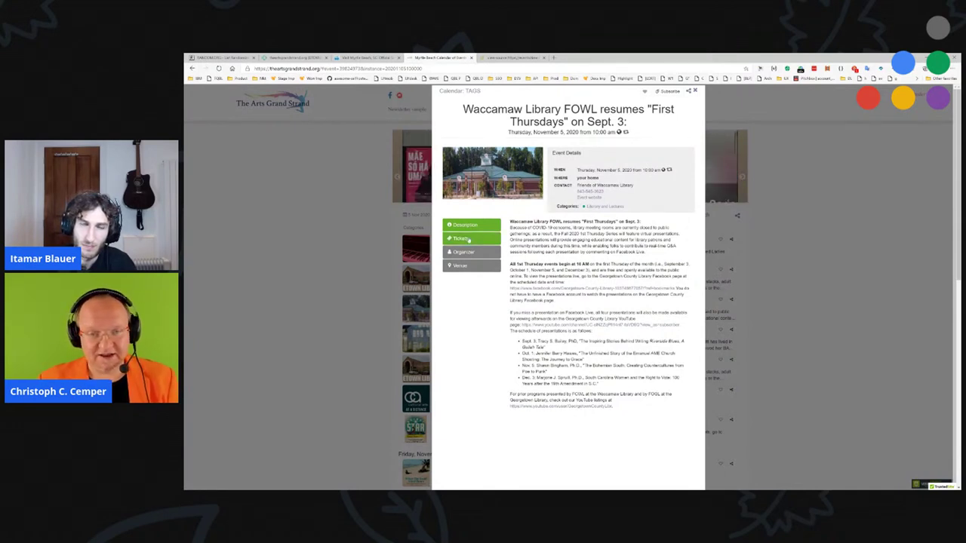
drag(519, 225, 595, 228)
click(530, 261)
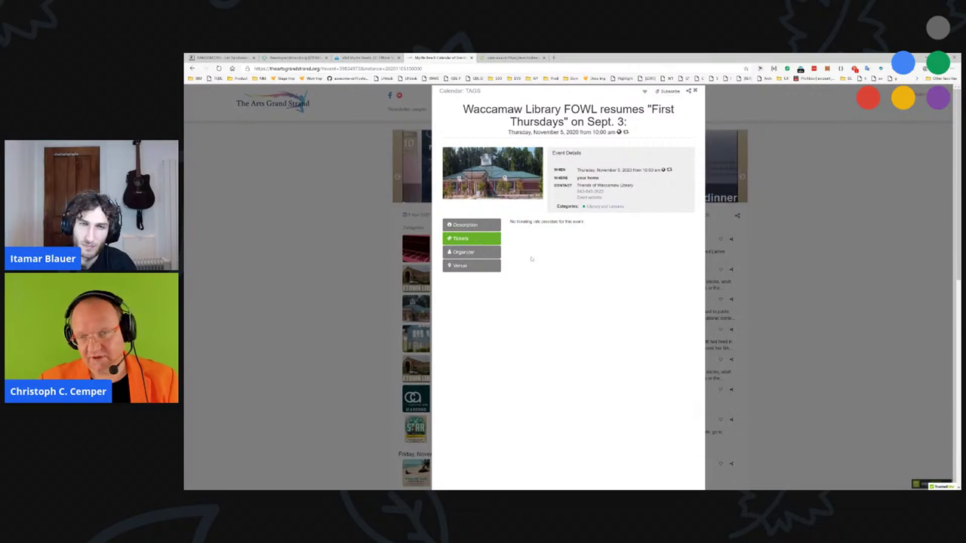
click(695, 91)
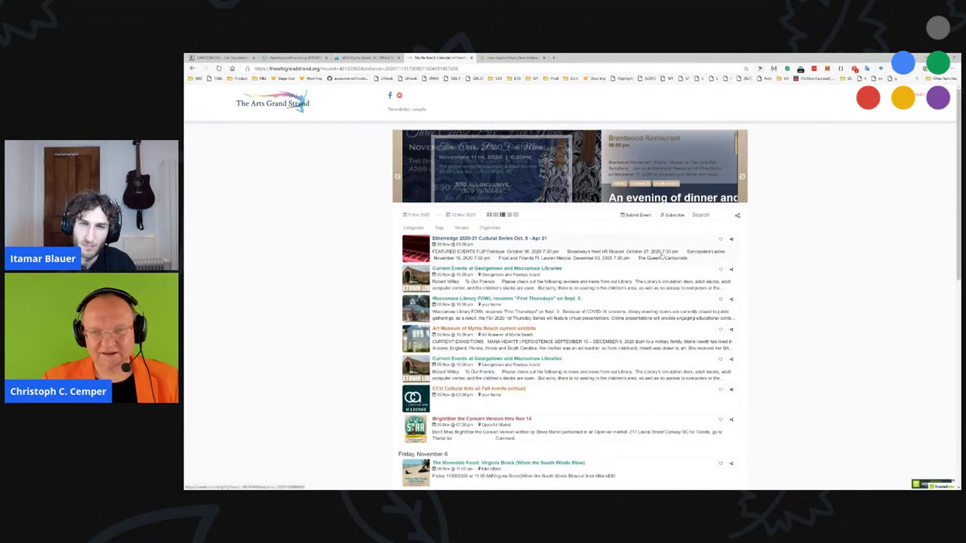
Step: Reduce the calendar page's zoom and reuse its address to search Google for site:theartsgrandstrand.org
key(ctrl+minus)
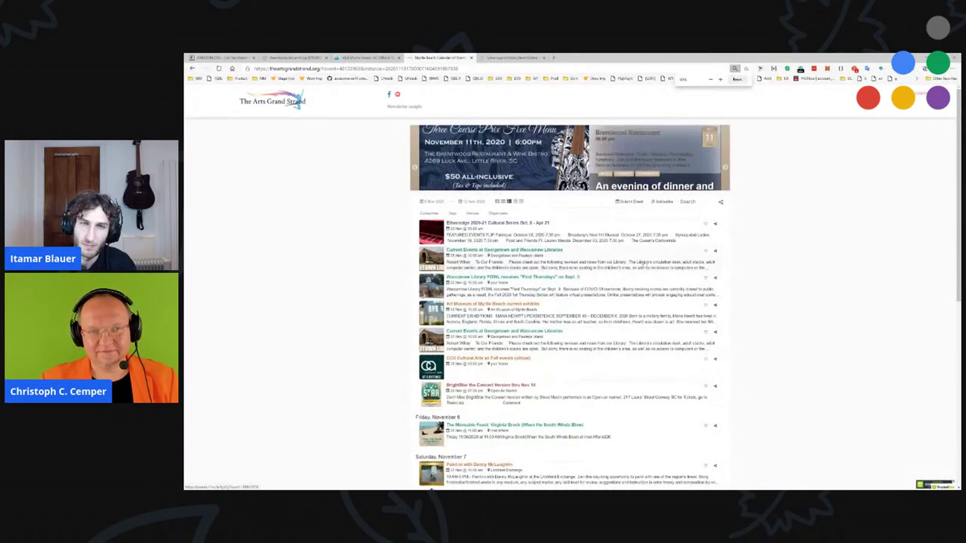
drag(320, 68, 458, 69)
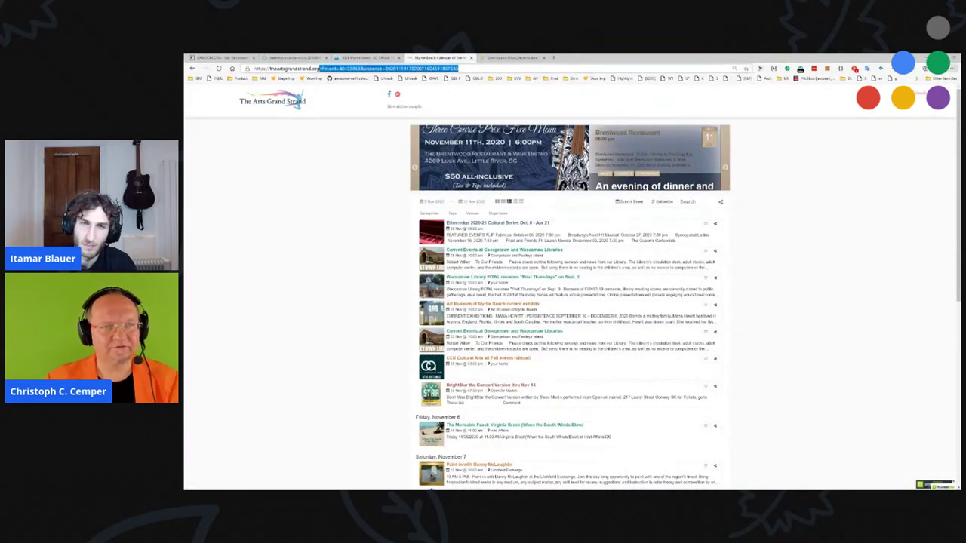
key(BackSpace)
key(Home)
text(site:)
key(ctrl+shift+Right)
key(BackSpace)
key(Return)
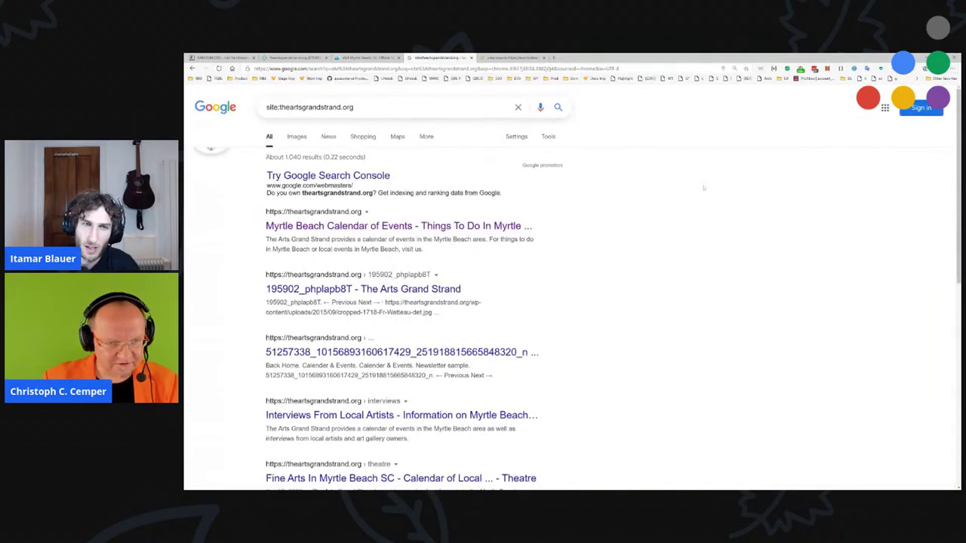
Step: Open the Interviews, Events Archive and Introduction results in separate browser tabs and view the Events Archive page
scroll(460, 261, down, 3)
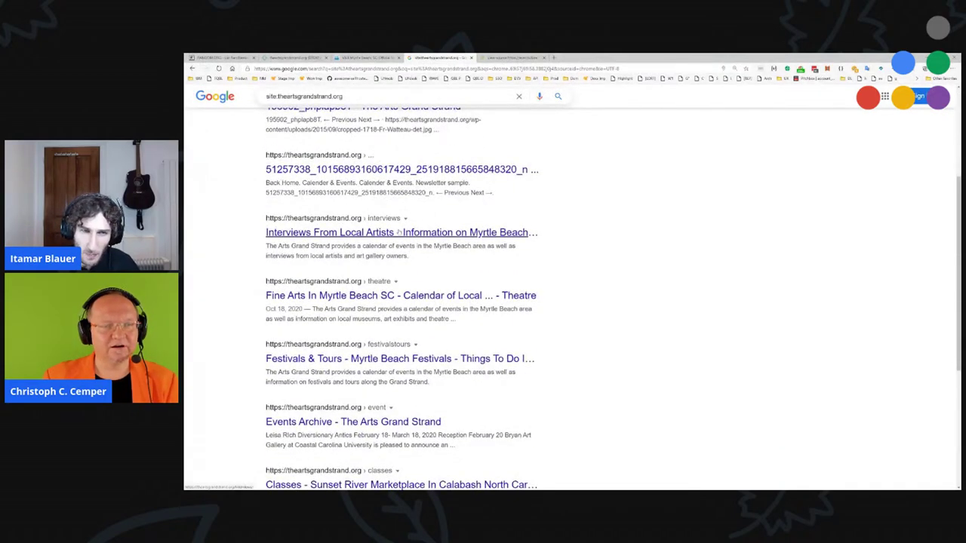
middle_click(398, 233)
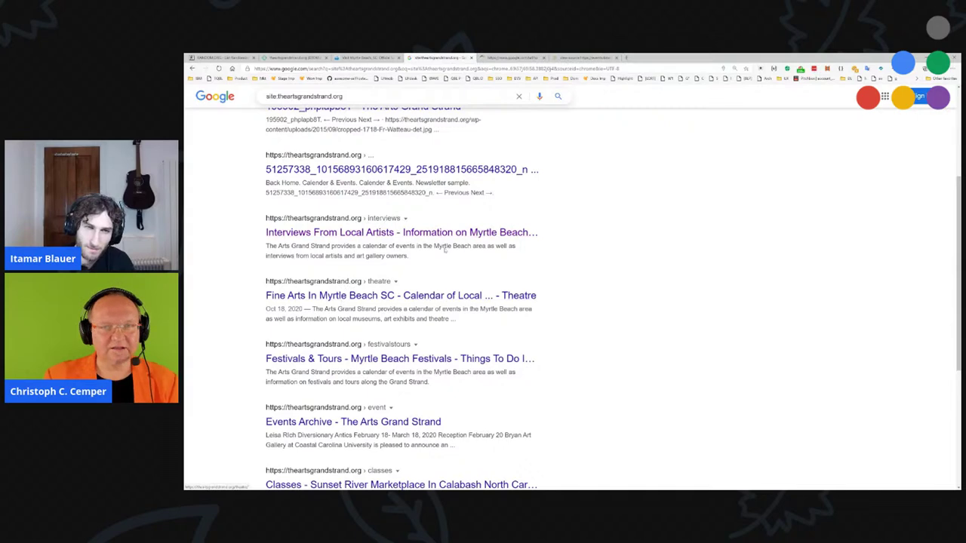
scroll(448, 384, down, 4)
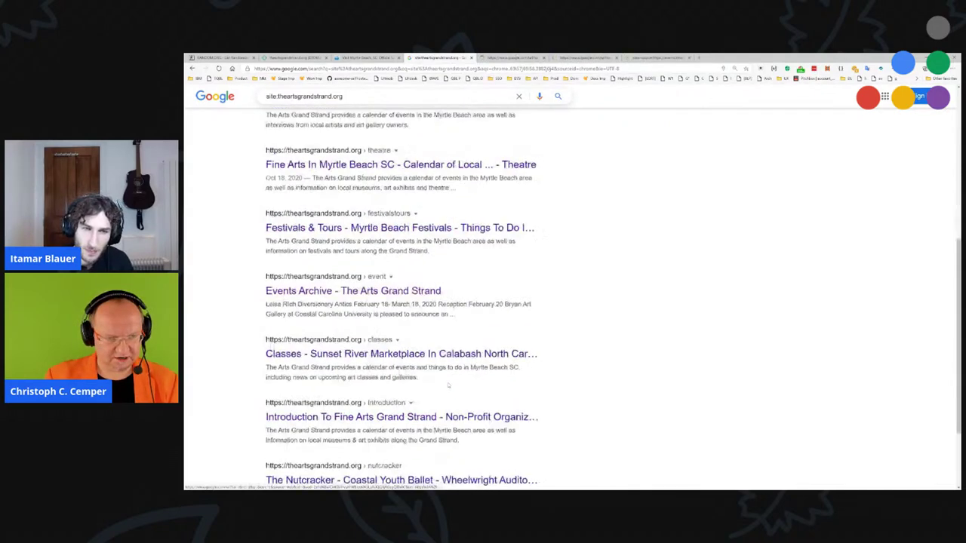
middle_click(495, 293)
key(ctrl+Tab)
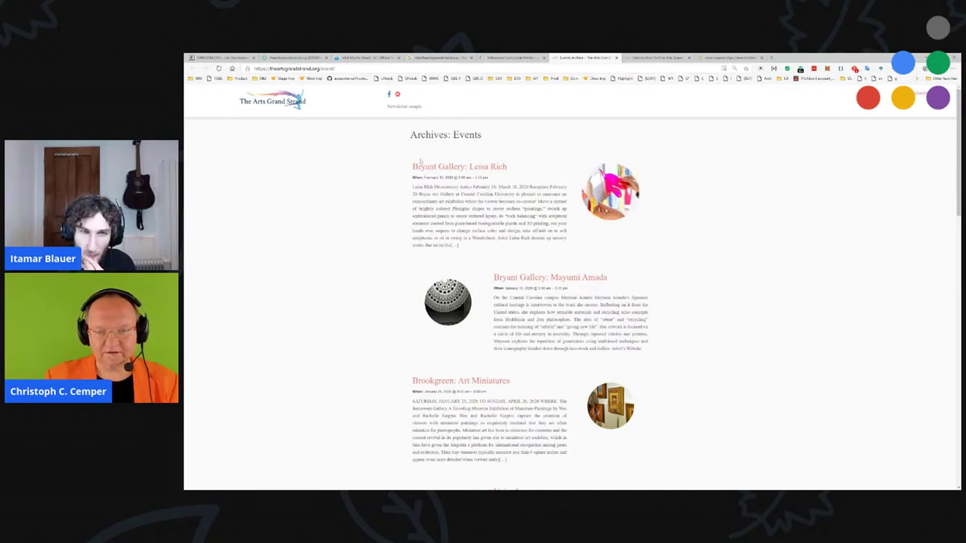
click(656, 58)
click(581, 58)
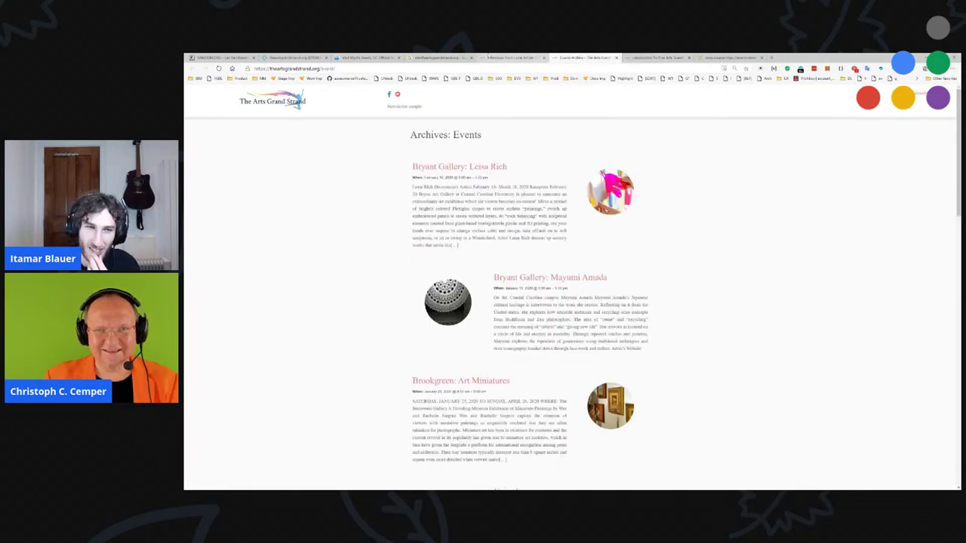
Step: On the Interviews page, try playing the first artist's Vimeo video, look through the interview list, and close the video
click(488, 58)
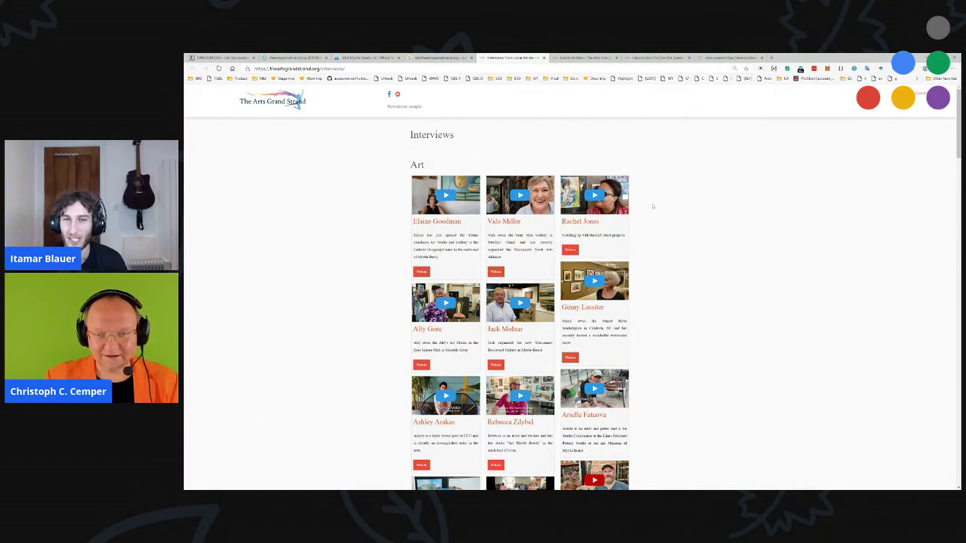
click(473, 229)
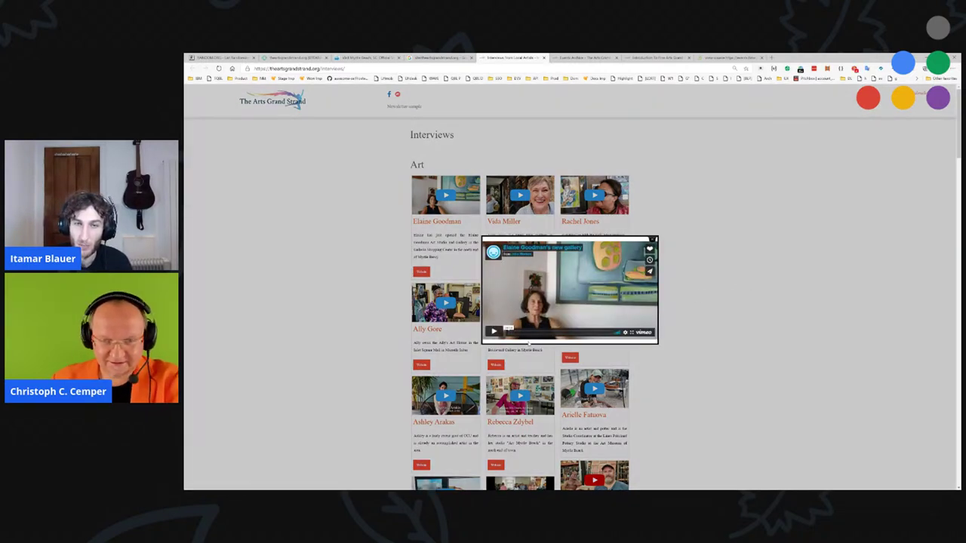
click(494, 332)
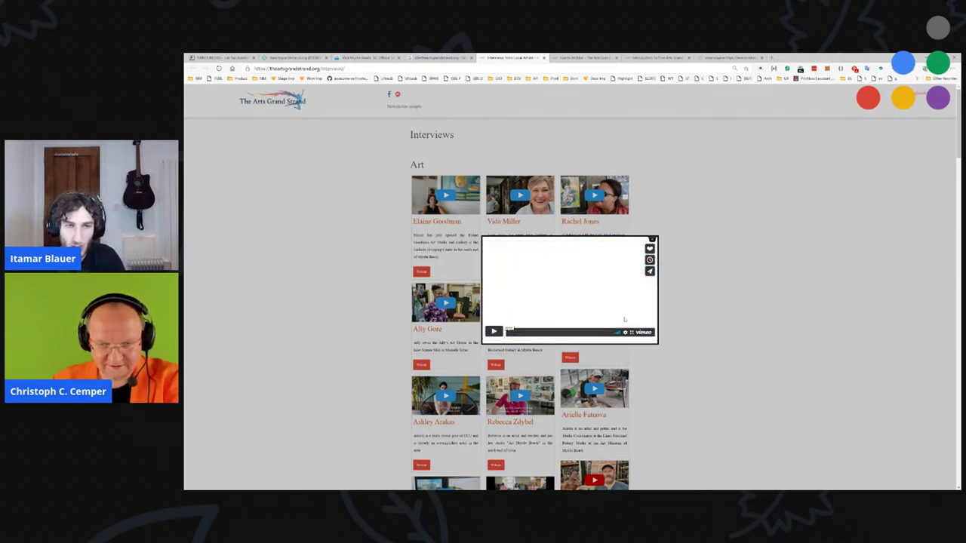
scroll(688, 306, down, 15)
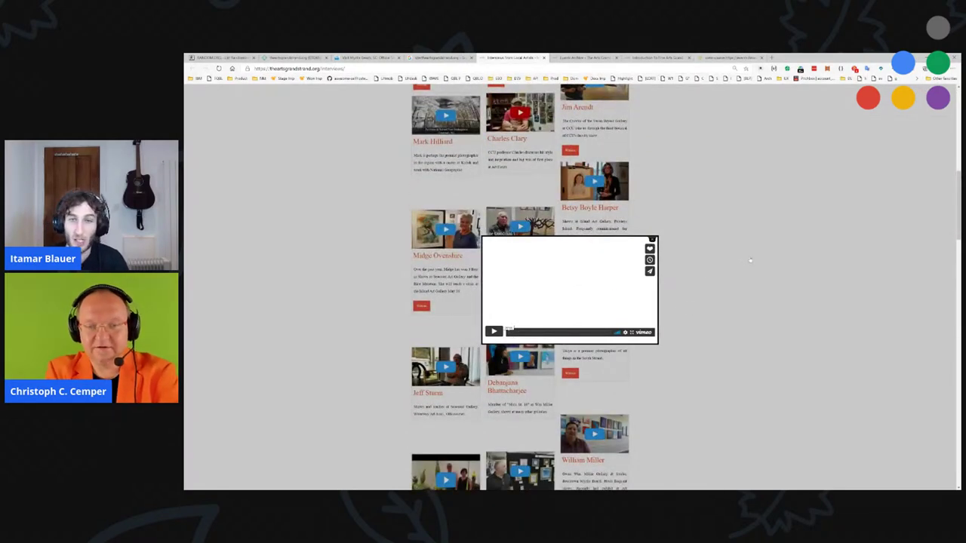
scroll(732, 258, down, 3)
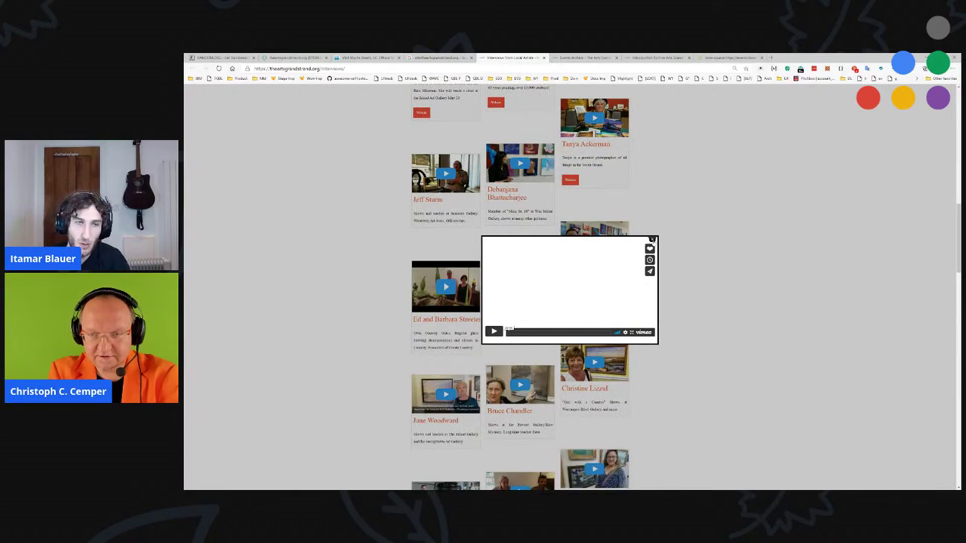
click(653, 240)
scroll(698, 236, up, 18)
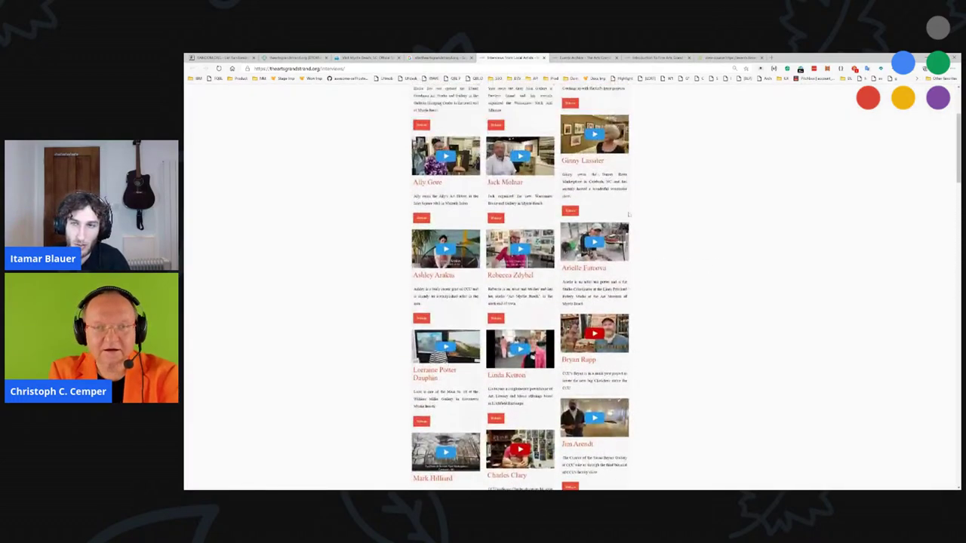
scroll(618, 207, up, 2)
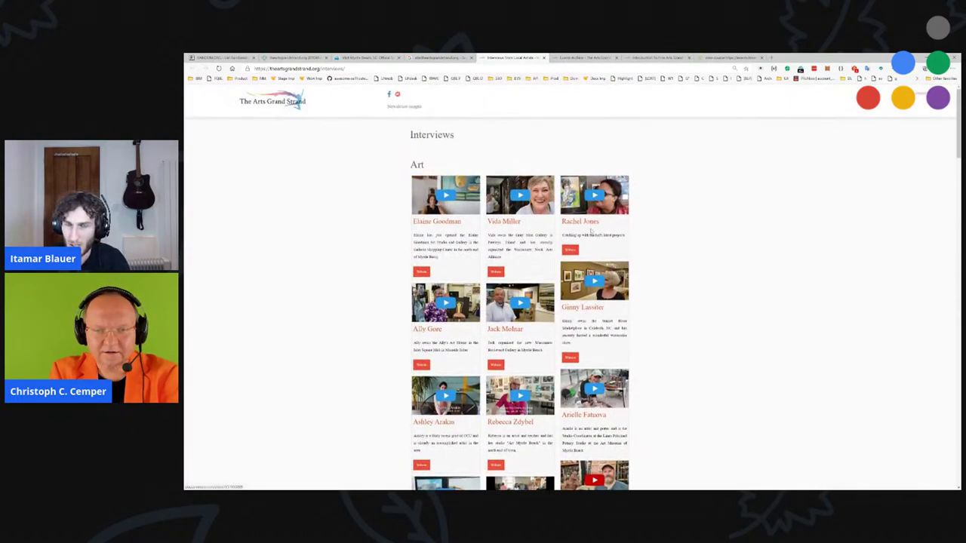
Step: Follow the artists' website links to Gray Man Gallery and Saatchi Art, returning to the Interviews page after each
click(572, 251)
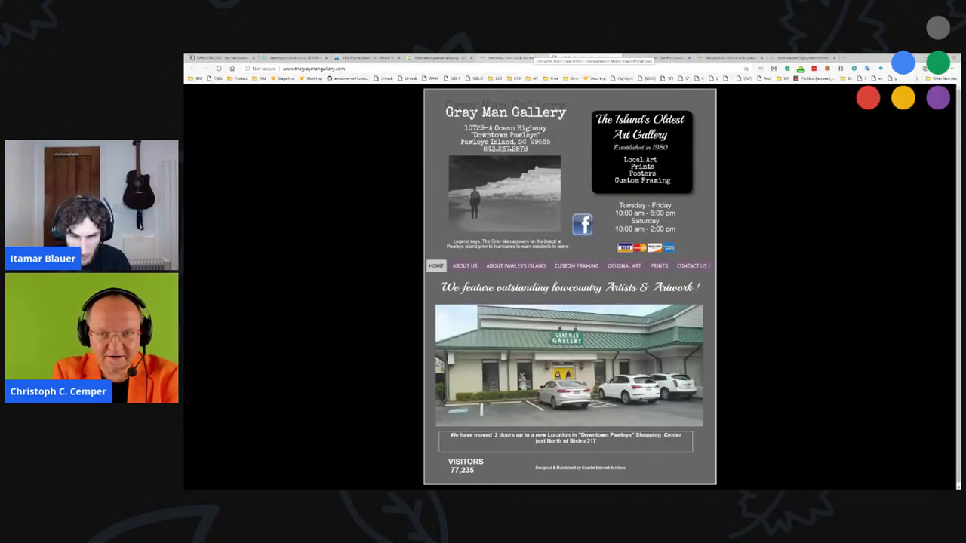
click(499, 57)
click(422, 271)
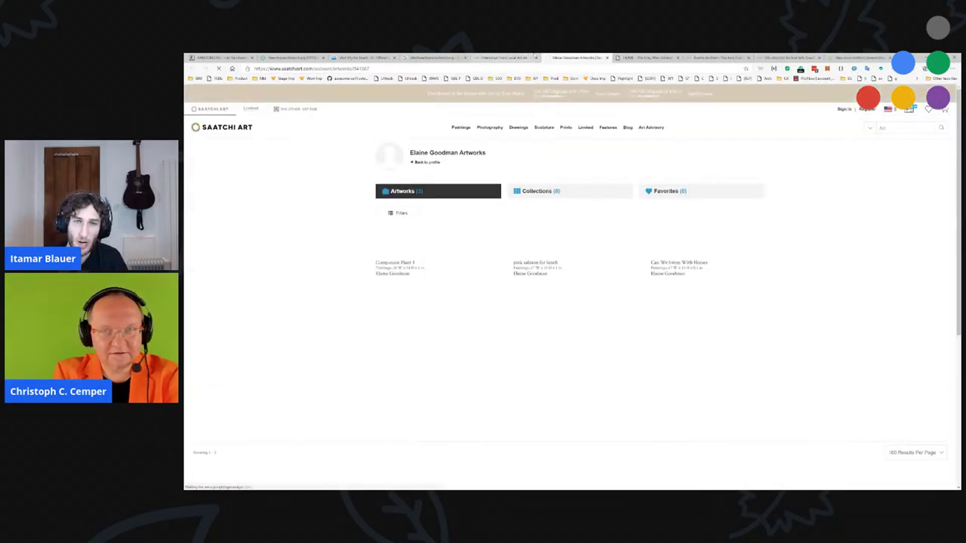
click(528, 56)
Step: Open the classatpawleys.com website link from the interview list and highlight the theartsgrandstrand.org/interviews/ part of its address
scroll(563, 215, down, 5)
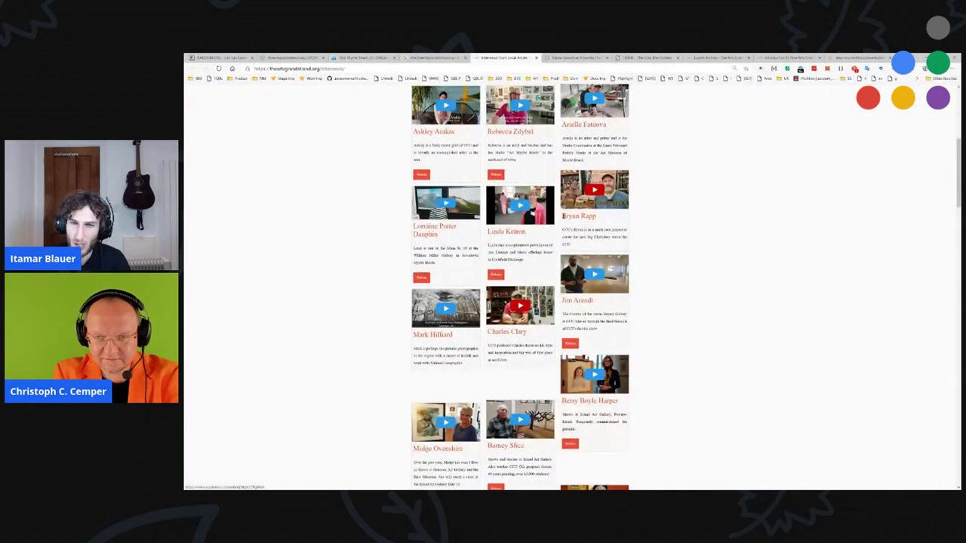
click(495, 275)
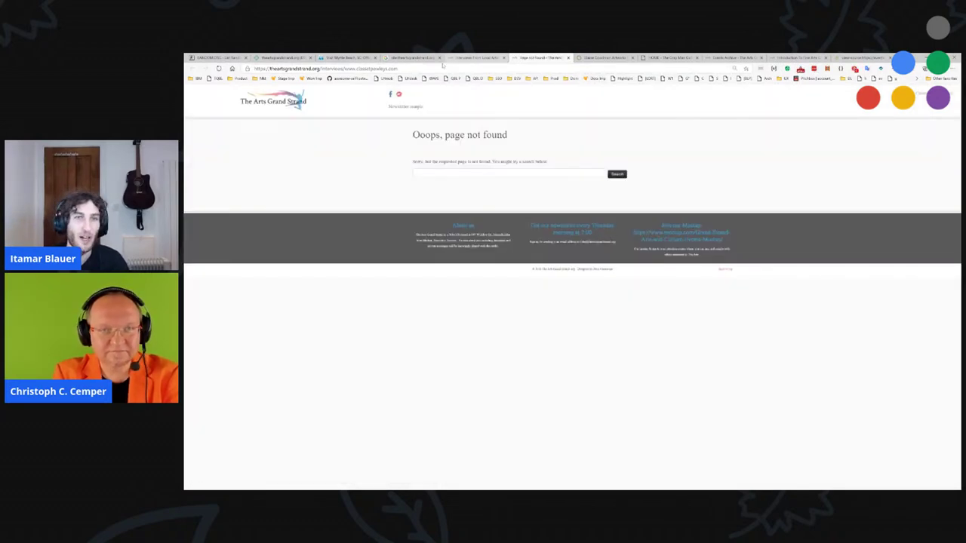
drag(345, 69, 270, 69)
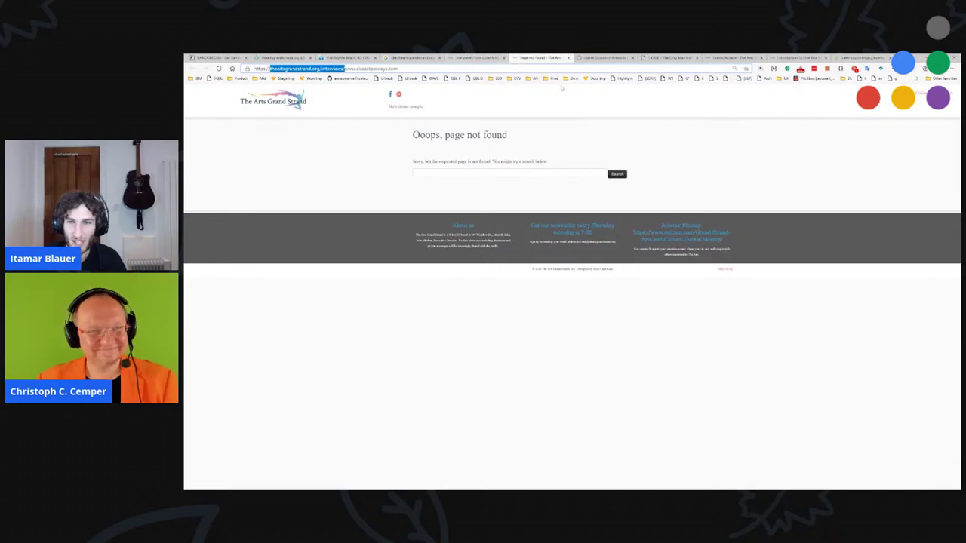
Step: Remove the theartsgrandstrand.org/interviews/ prefix from the address, load classatpawleys.com, and return to the Interviews page
key(BackSpace)
key(Return)
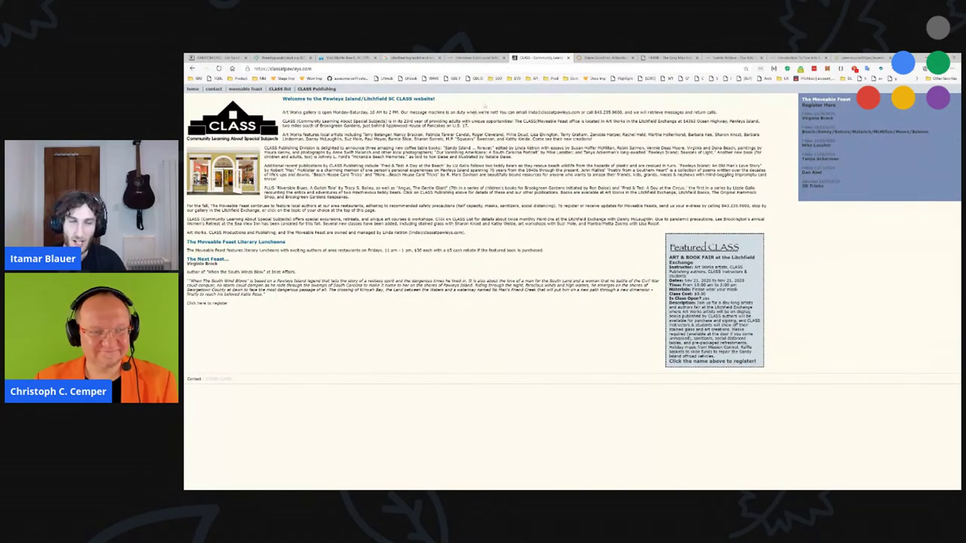
click(475, 57)
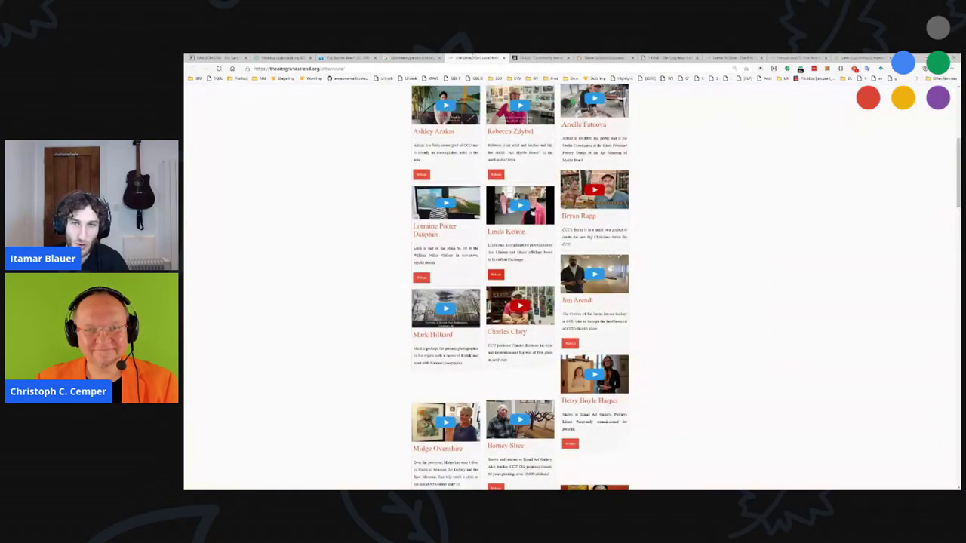
Step: Look further down the interview list, play the Vimeo video of the Prevost Gallery artist, and close it
scroll(706, 242, down, 5)
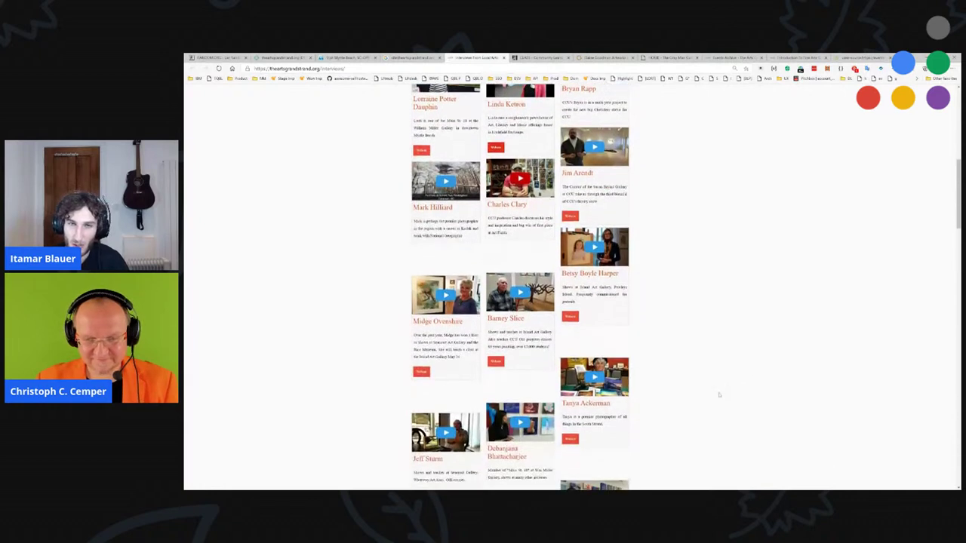
scroll(648, 358, down, 2)
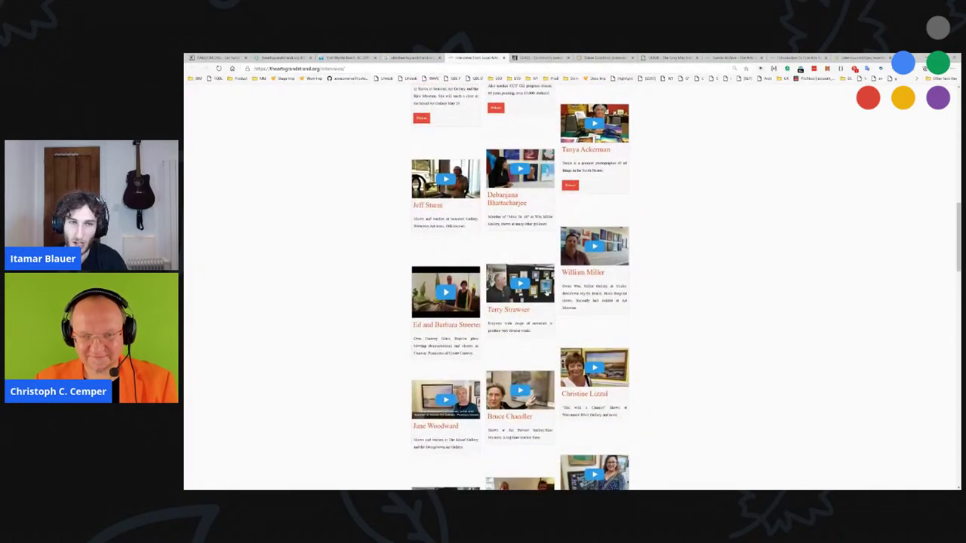
scroll(613, 359, down, 1)
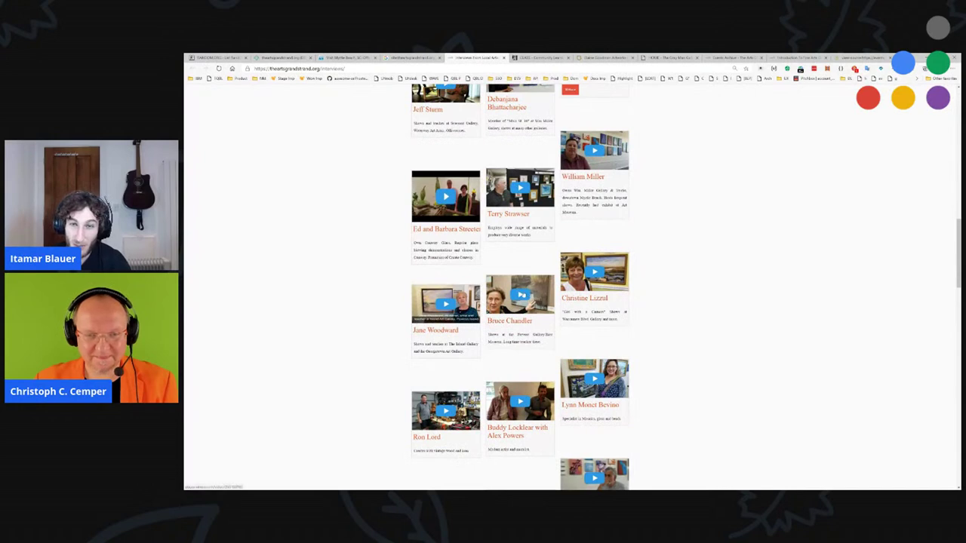
click(570, 297)
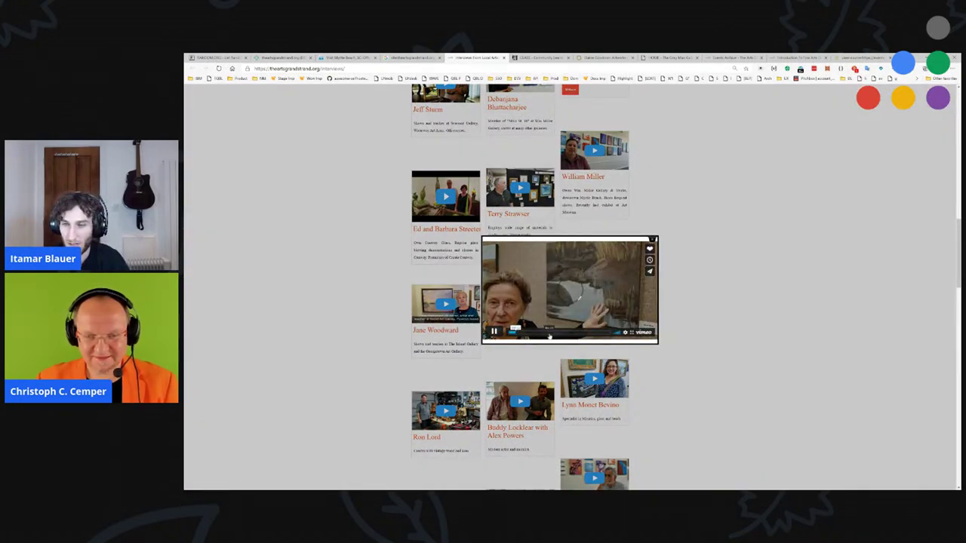
click(652, 240)
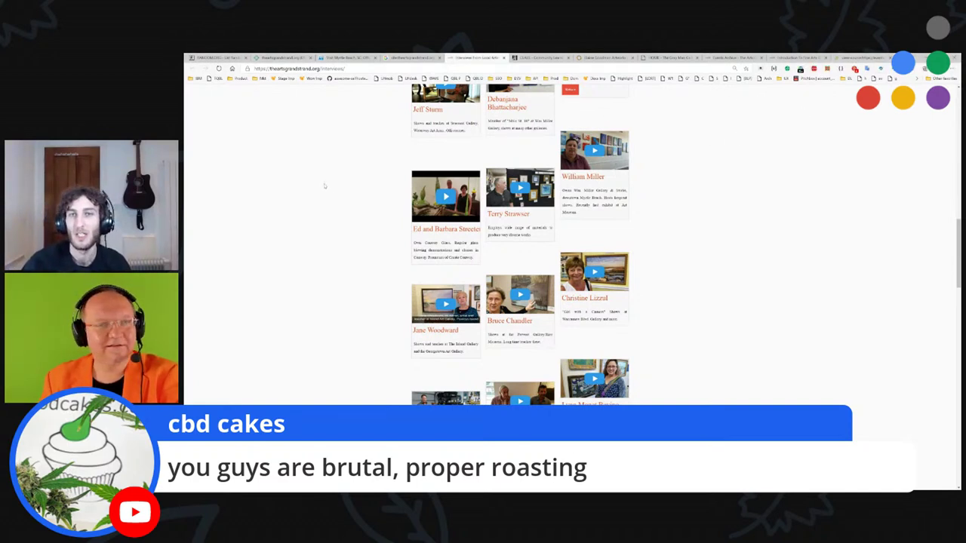
Step: Open The Arts Grand Strand homepage from the Interviews page and look through its event calendar
scroll(324, 185, up, 3)
scroll(738, 178, up, 10)
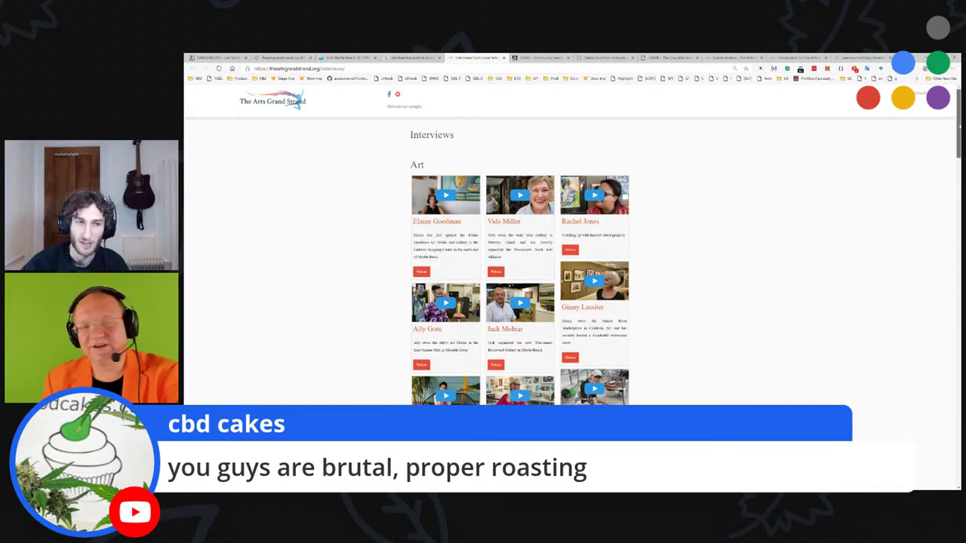
scroll(679, 249, down, 1)
scroll(574, 249, up, 1)
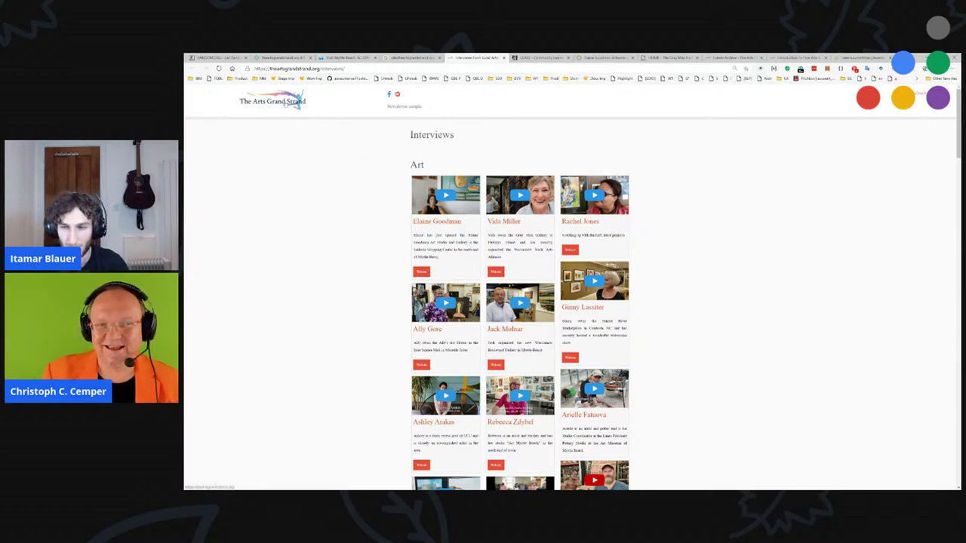
click(286, 104)
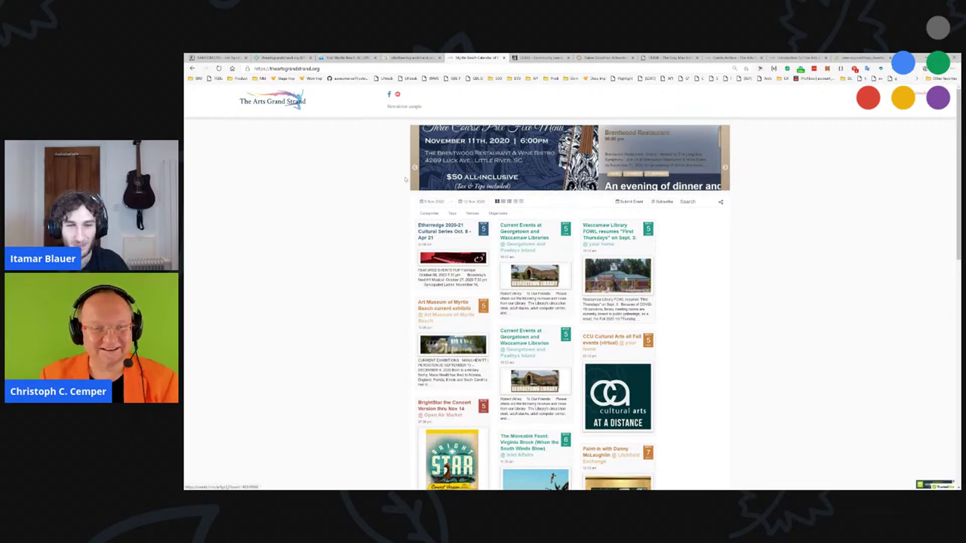
scroll(369, 238, down, 10)
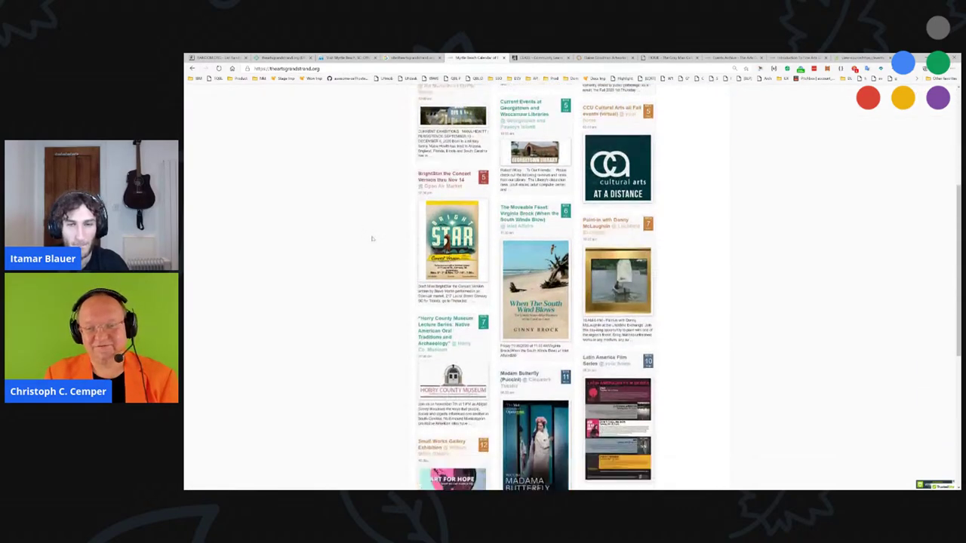
scroll(370, 238, up, 10)
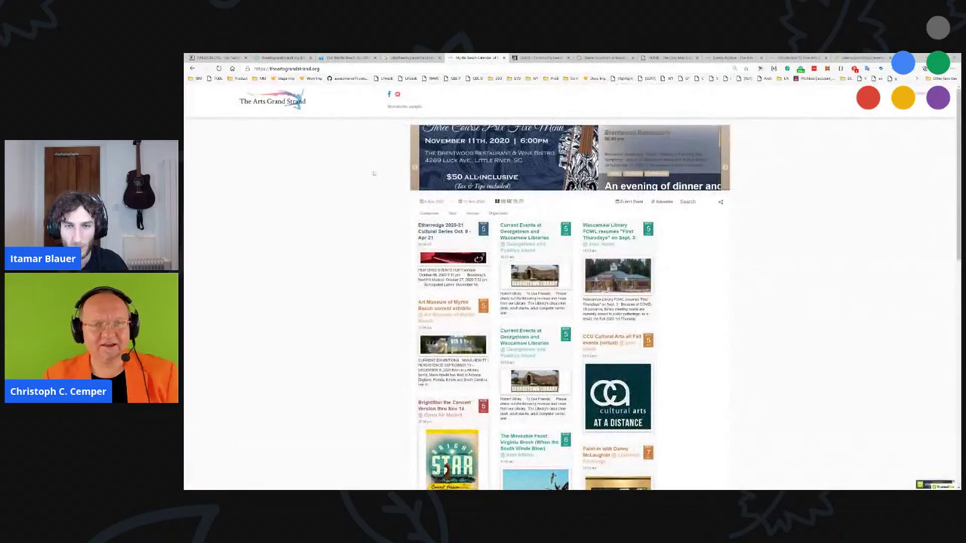
Step: Check the Google site results, look over the homepage calendar down to its footer, and view the CLASS website
key(ctrl+shift+Tab)
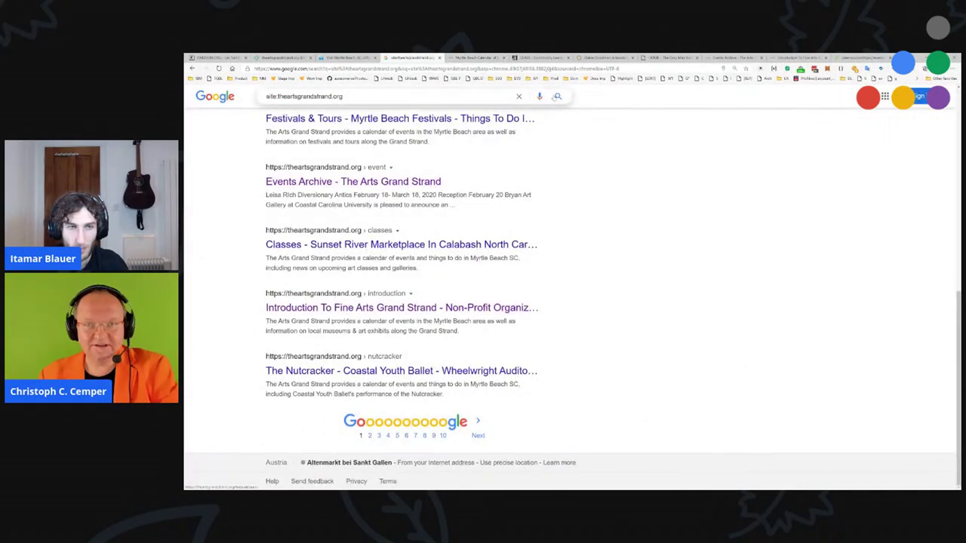
click(498, 59)
scroll(720, 289, down, 10)
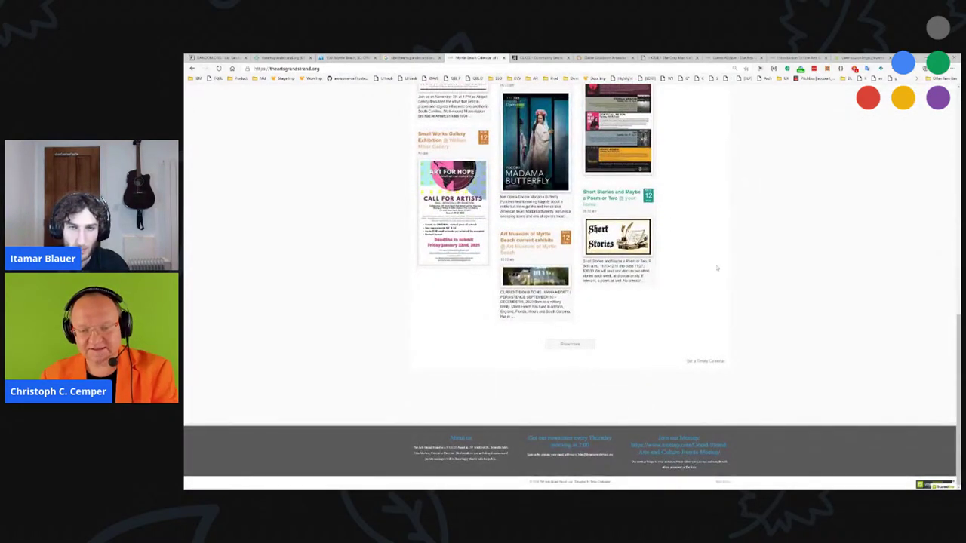
scroll(653, 273, up, 10)
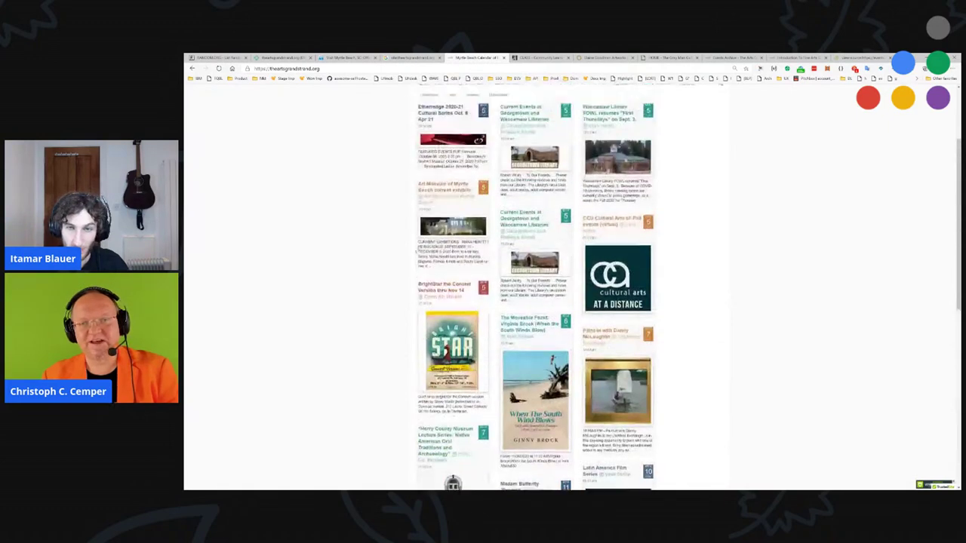
click(536, 57)
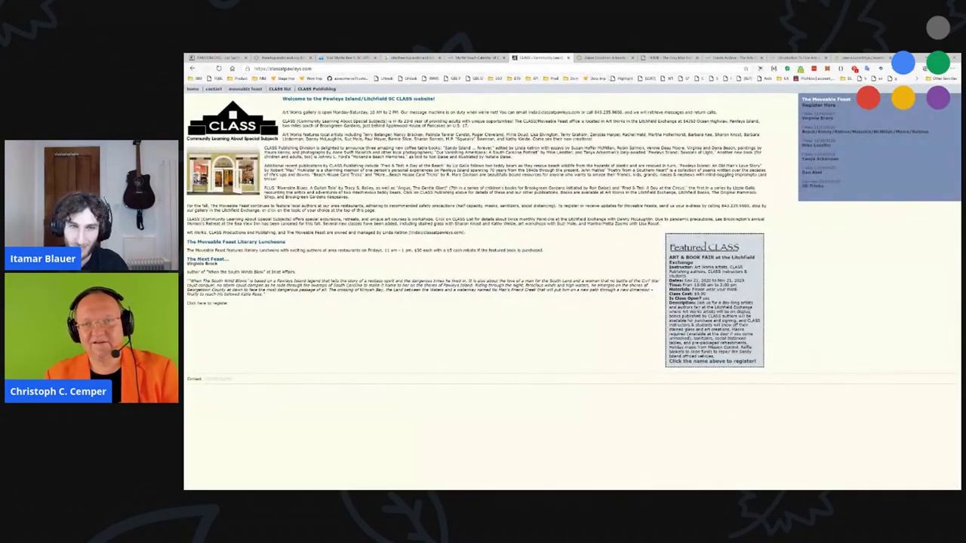
Step: On the Saatchi Art page, accept all cookies, decline the art lover prompt, and try to clear the mailing list prompt
click(596, 58)
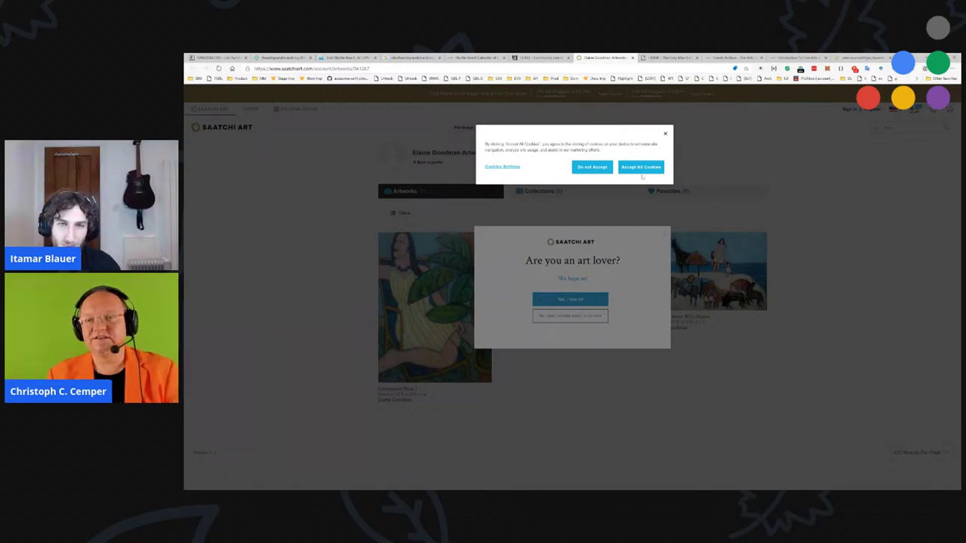
click(641, 167)
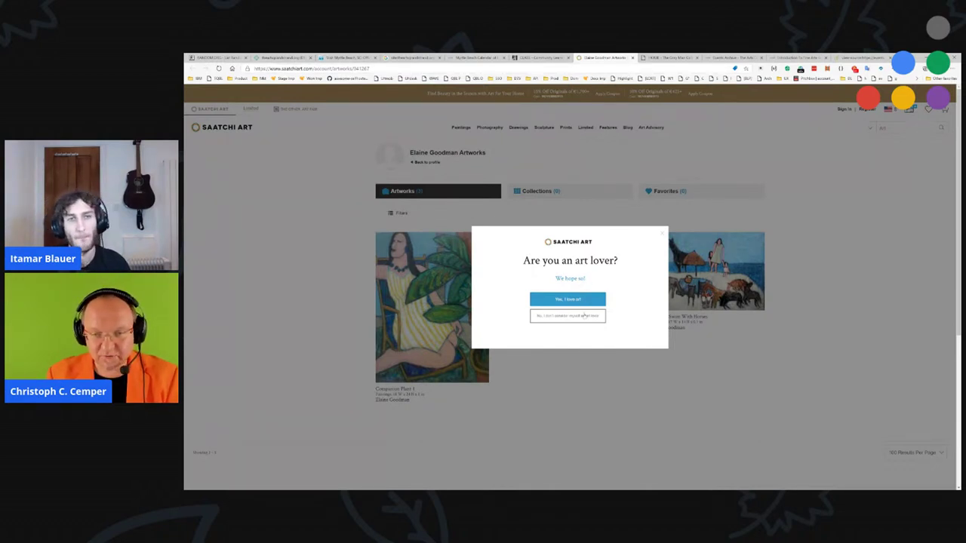
click(584, 315)
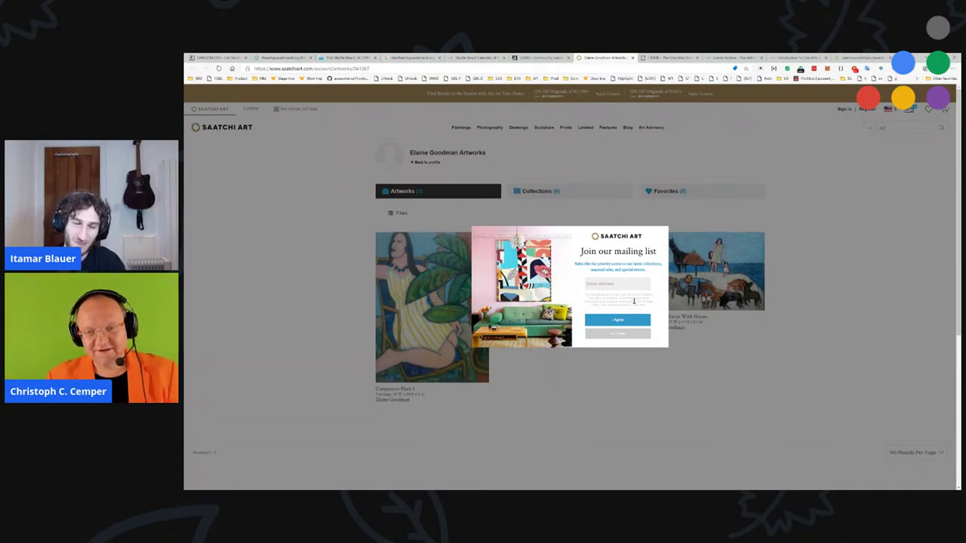
click(618, 319)
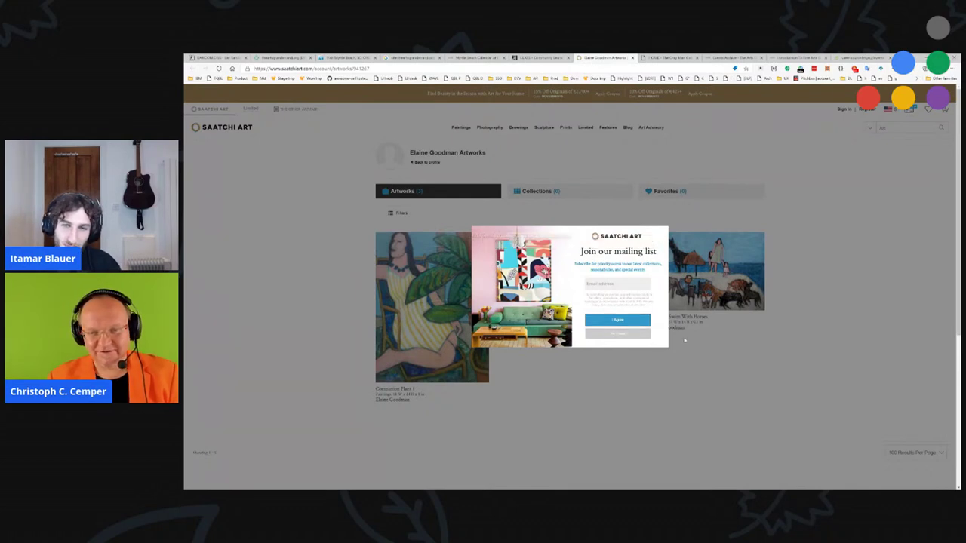
Step: Review the Visit Myrtle Beach site and Google results, and look through the homepage's event listings again
click(347, 58)
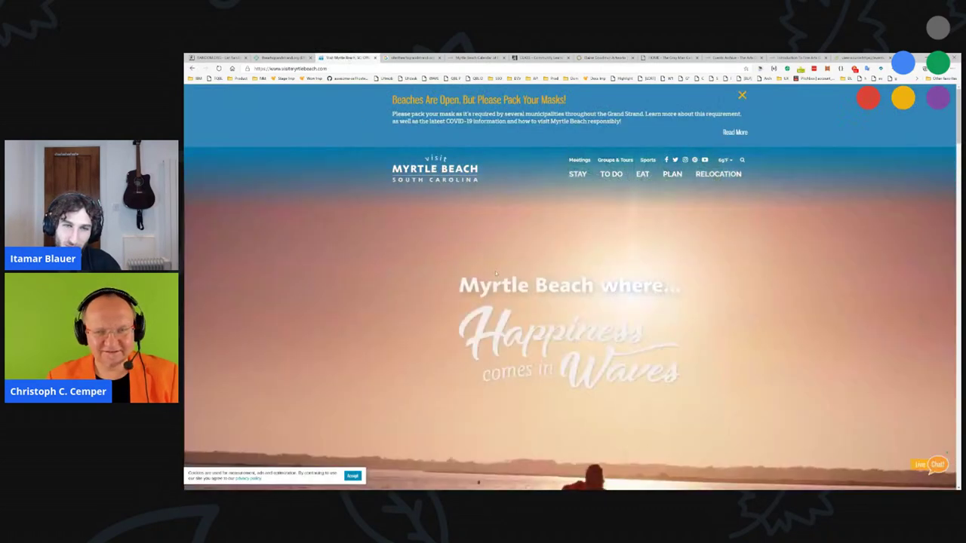
click(283, 58)
click(412, 57)
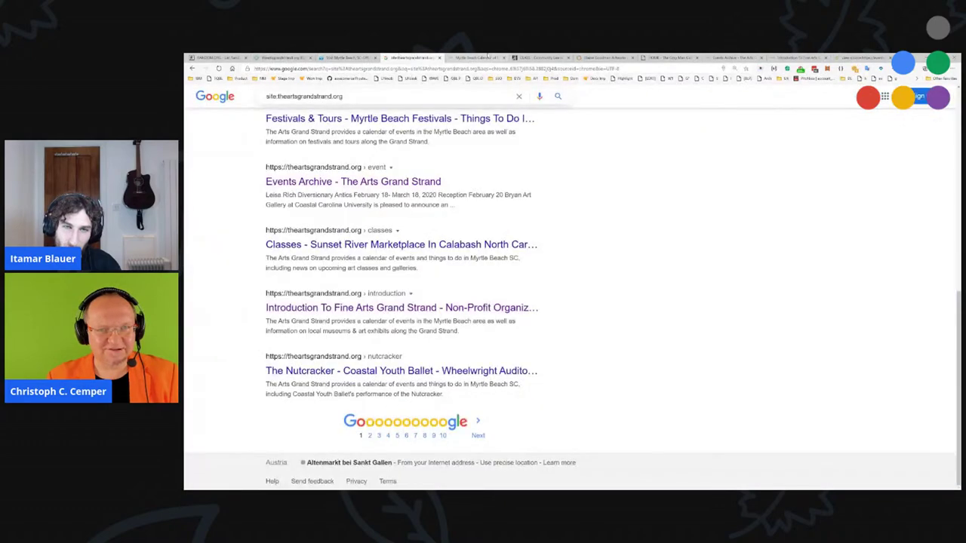
click(476, 57)
scroll(465, 347, down, 2)
scroll(648, 383, down, 10)
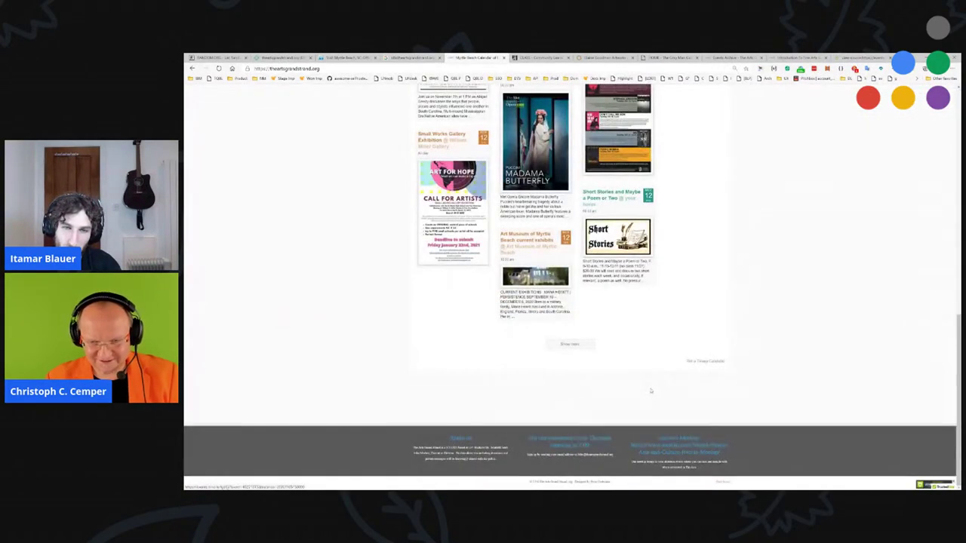
scroll(648, 384, up, 8)
Step: Close the Saatchi Art and Gray Man Gallery pages and return to the beginning of The Arts Grand Strand homepage
click(667, 57)
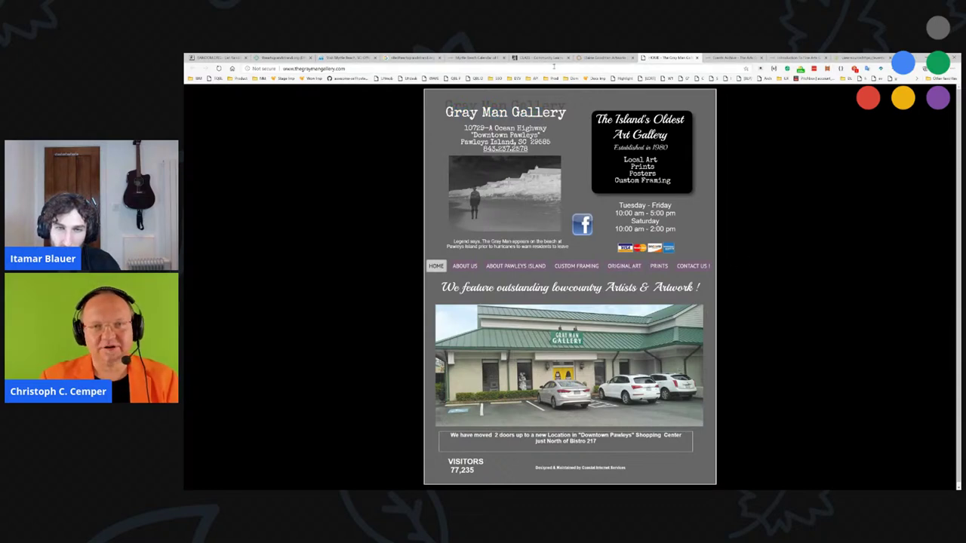
click(608, 57)
key(ctrl+w)
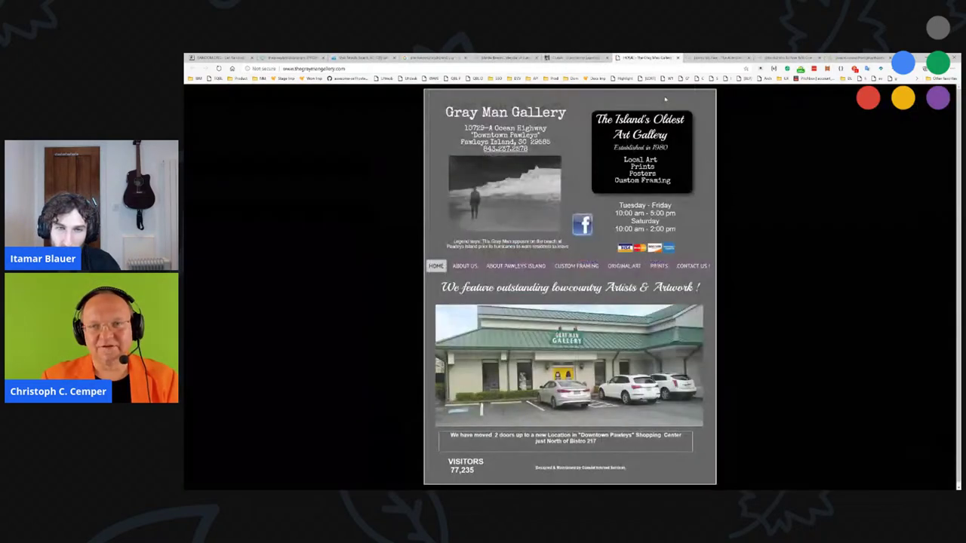
key(ctrl+w)
key(ctrl+shift+Tab)
key(ctrl+shift+Tab)
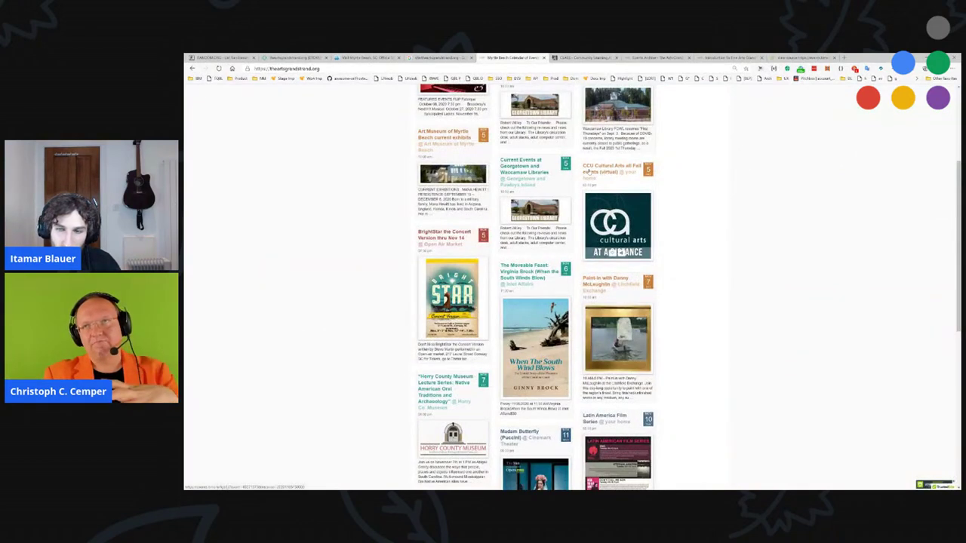
scroll(588, 172, up, 3)
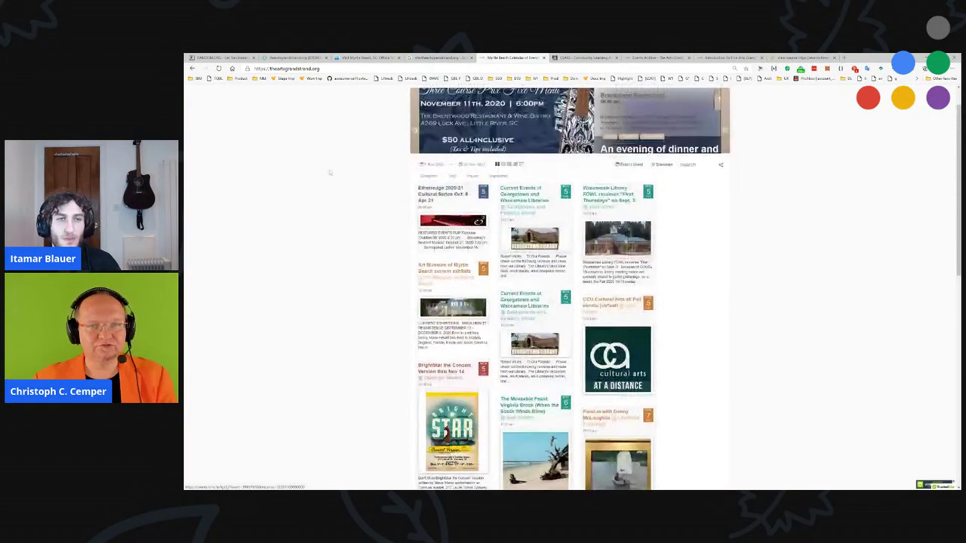
Step: Try to open theartsgrandstrand.org/galleries
click(327, 68)
text(/go/fairs)
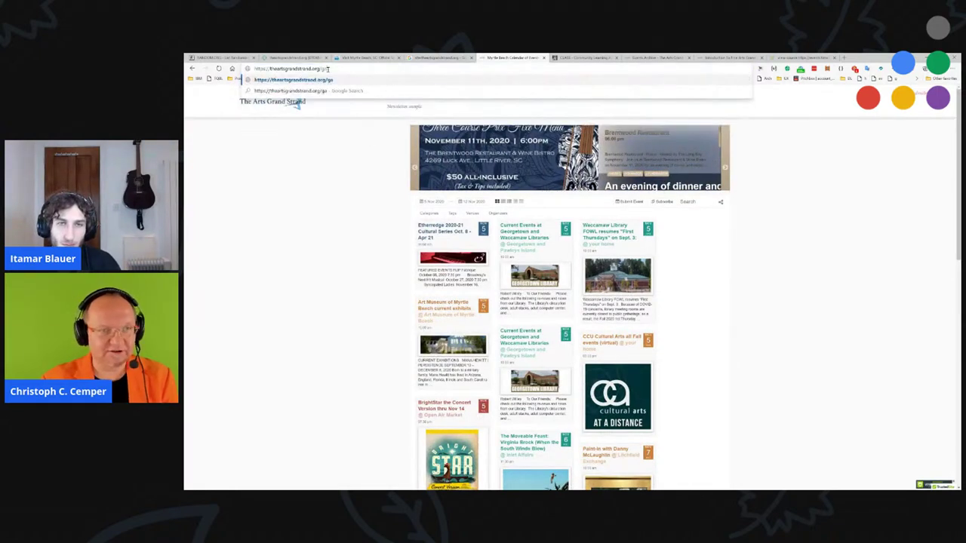
key(Return)
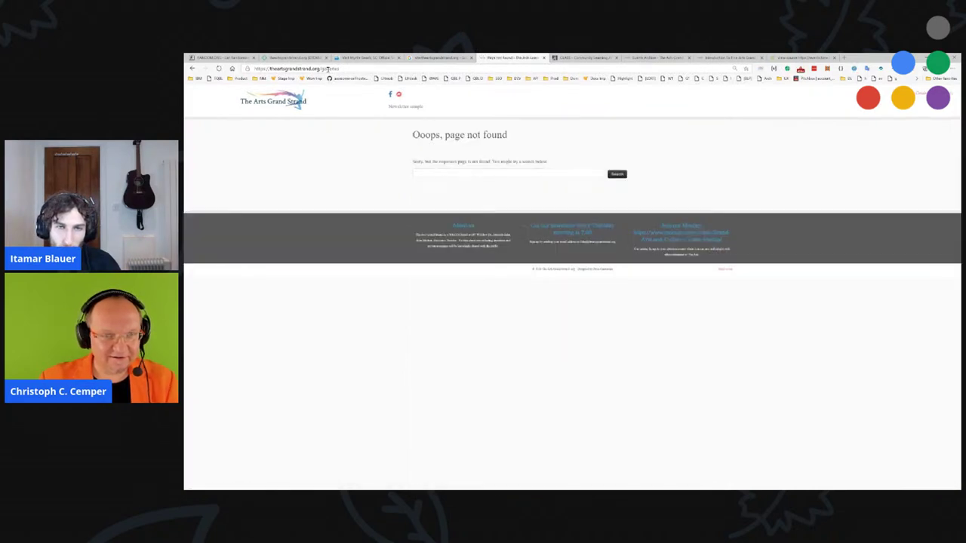
Step: Shorten the last part of the address to /gallery and try to open theartsgrandstrand.org/gallery
click(328, 69)
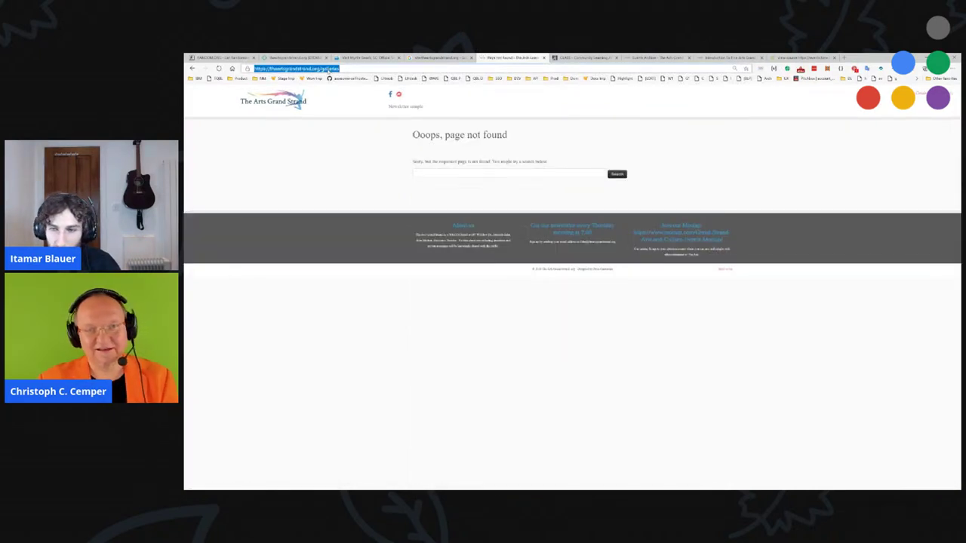
click(328, 68)
key(BackSpace)
key(BackSpace)
key(BackSpace)
text(y)
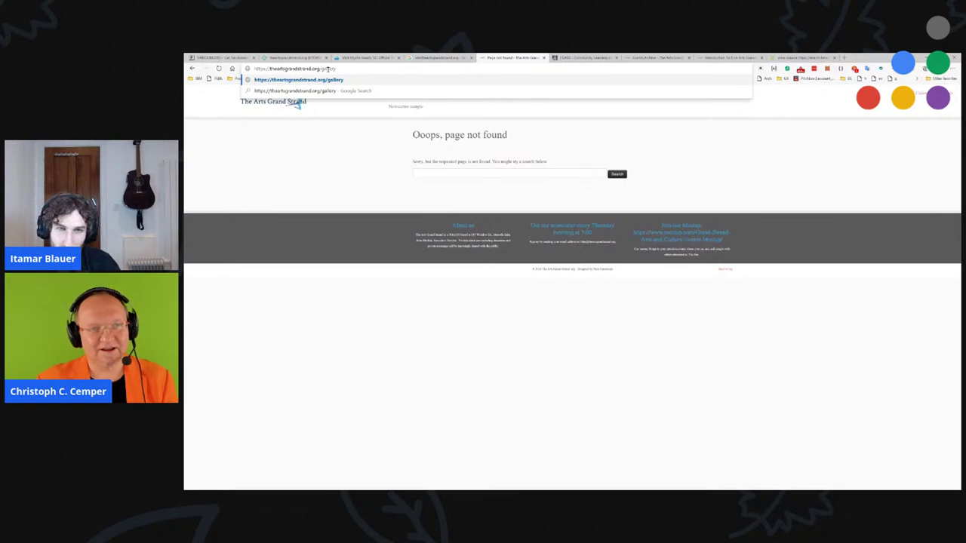
key(Return)
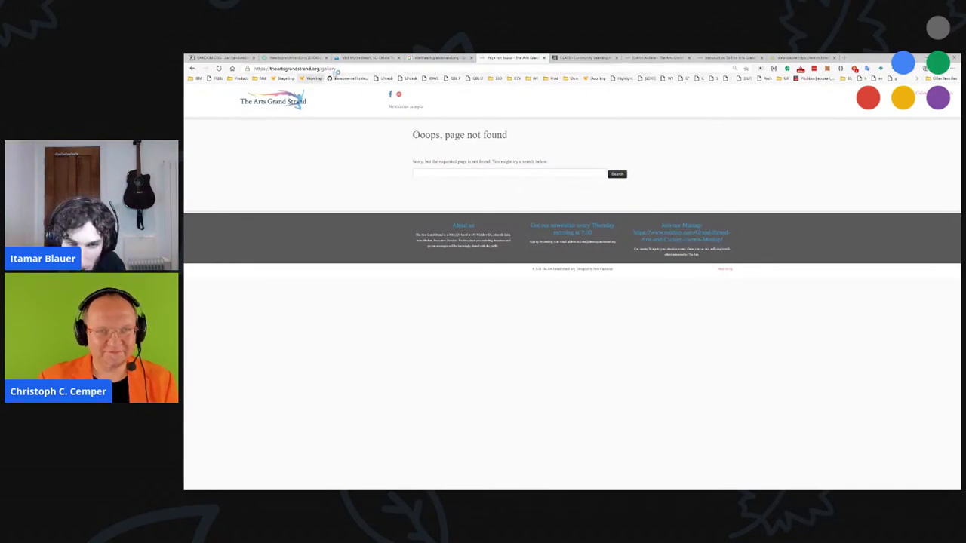
Step: Close the CLASS website and return to The Arts Grand Strand gallery address
click(577, 59)
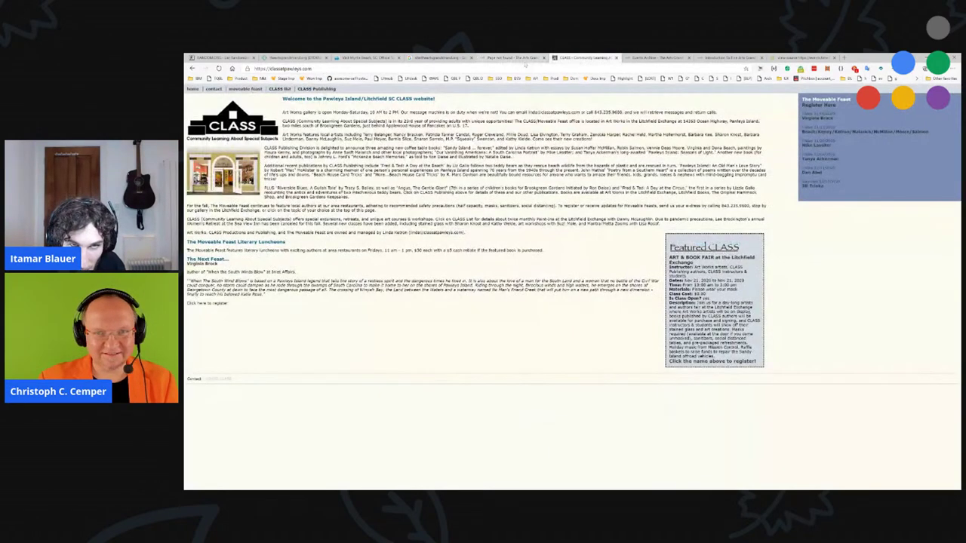
key(ctrl+w)
click(512, 61)
Step: Reduce the address to the bare domain and run a Google search for site:theartsgrandstrand.org
click(504, 68)
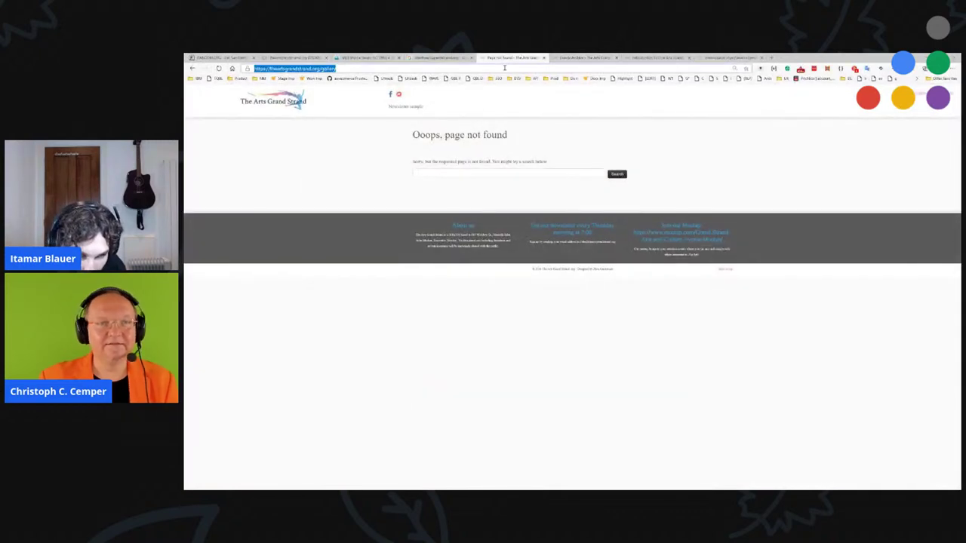
click(504, 68)
key(ctrl+BackSpace)
key(BackSpace)
key(Home)
key(ctrl+shift+Right)
text(site:)
key(Return)
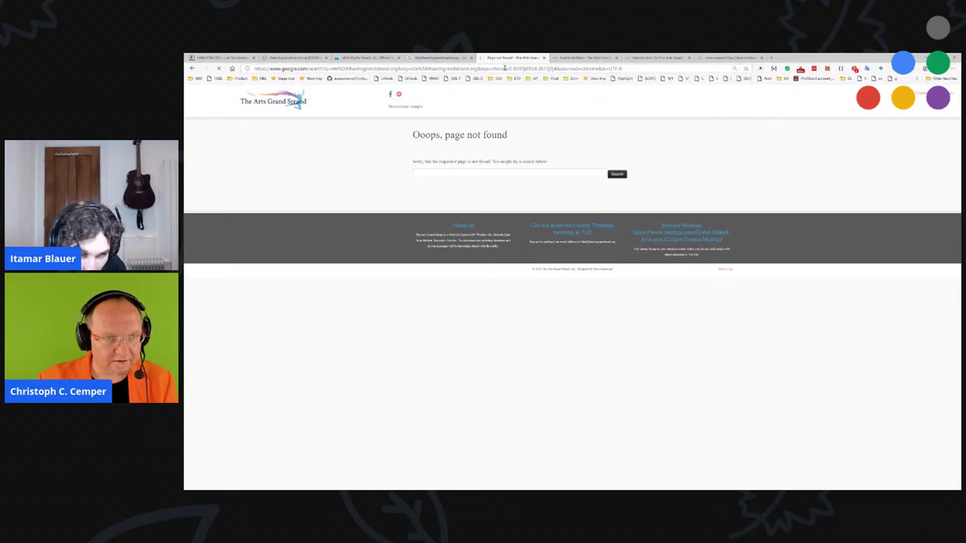
Step: Open the Introduction page from the site search results, view it and return to the results
scroll(617, 229, down, 6)
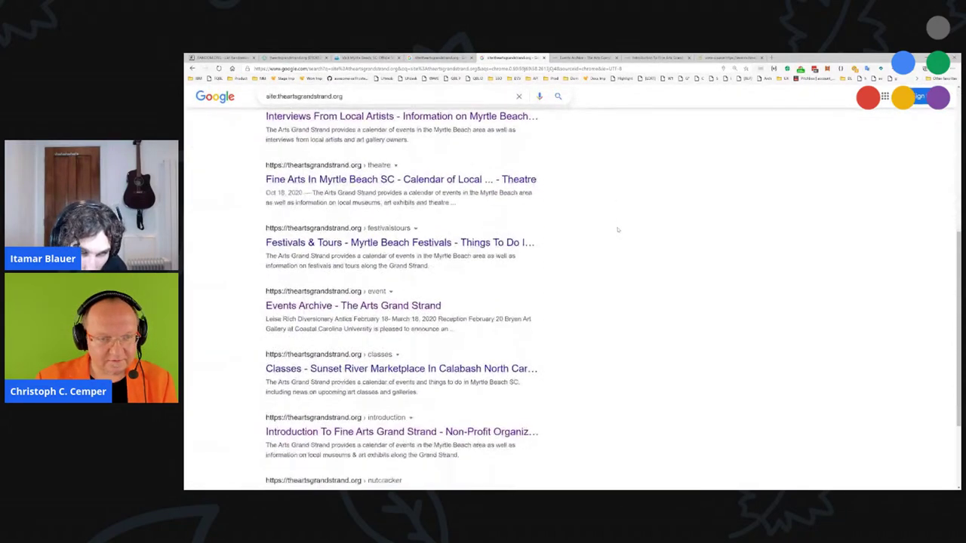
click(422, 308)
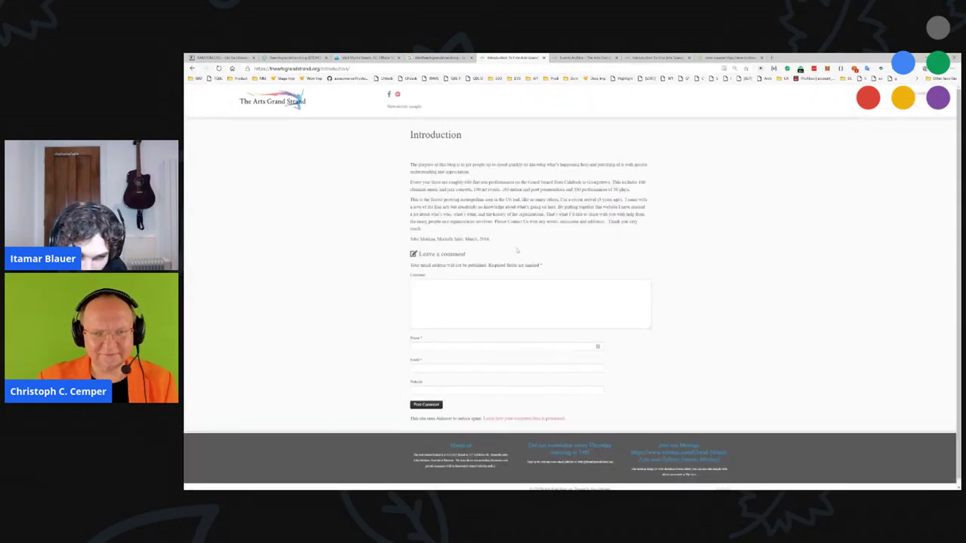
scroll(417, 183, left, 5)
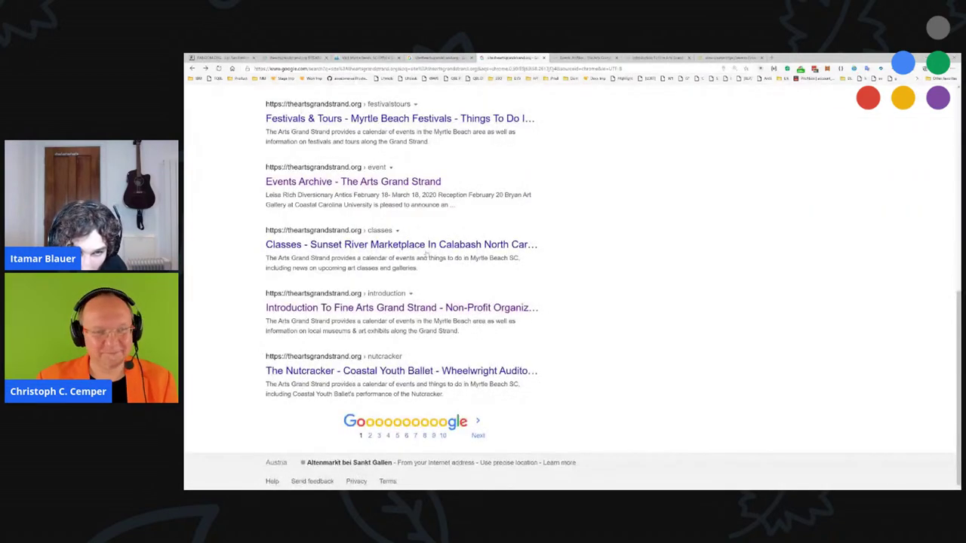
Step: Review the Sunset River Marketplace Classes page from the results, and return to the search results
click(520, 244)
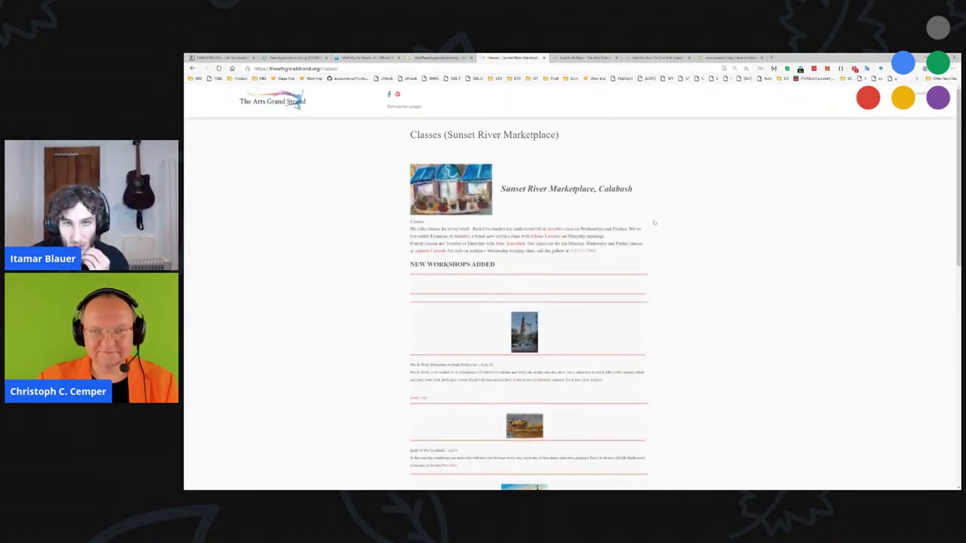
scroll(686, 220, down, 10)
scroll(688, 218, down, 2)
key(alt+Left)
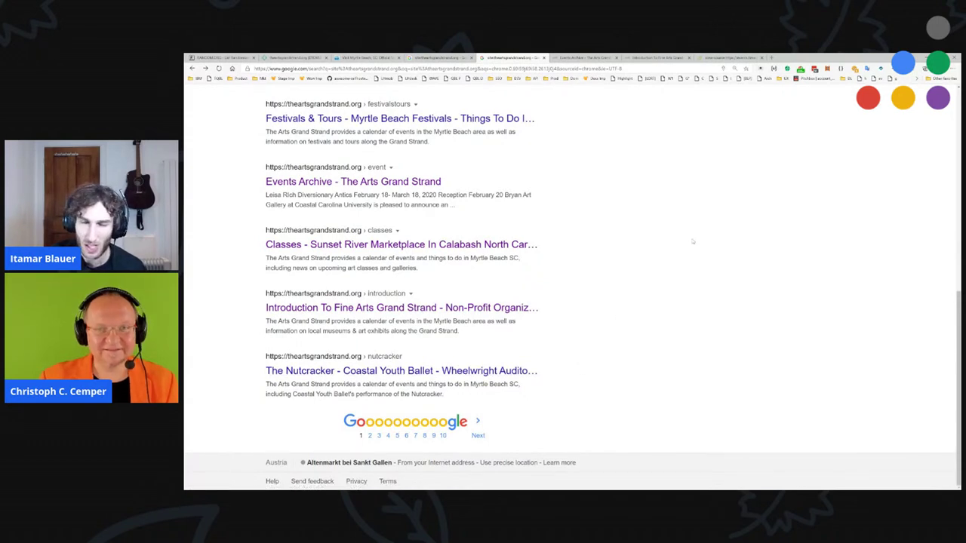
Step: Close the open Events Archive, Introduction and page source pages
click(583, 57)
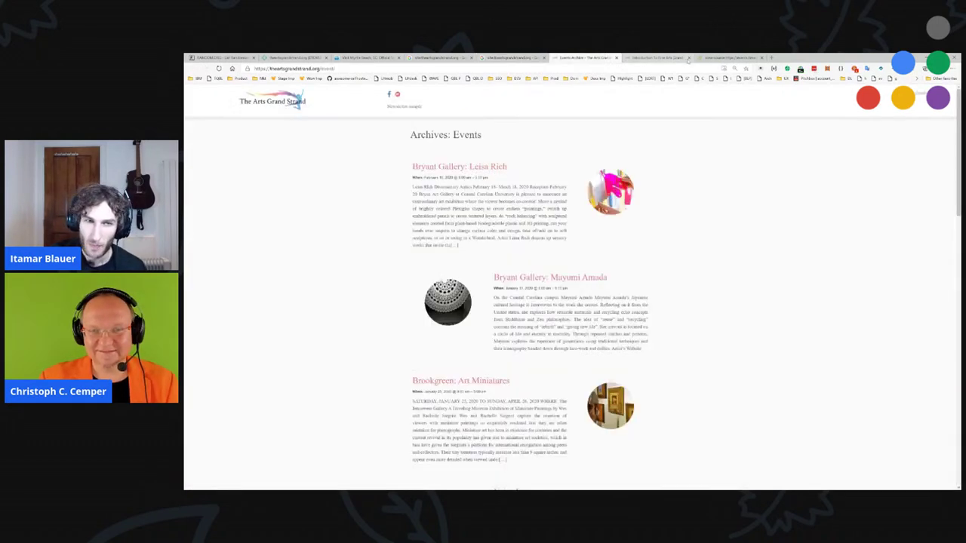
key(ctrl+w)
key(ctrl+w)
key(ctrl+w)
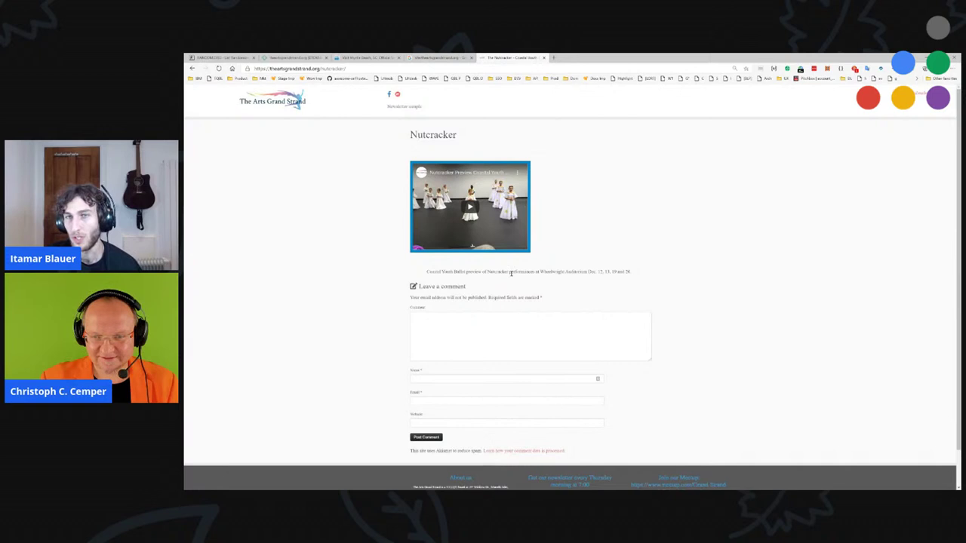
Step: Highlight the caption under the Nutcracker preview video and close that page
drag(593, 272, 424, 267)
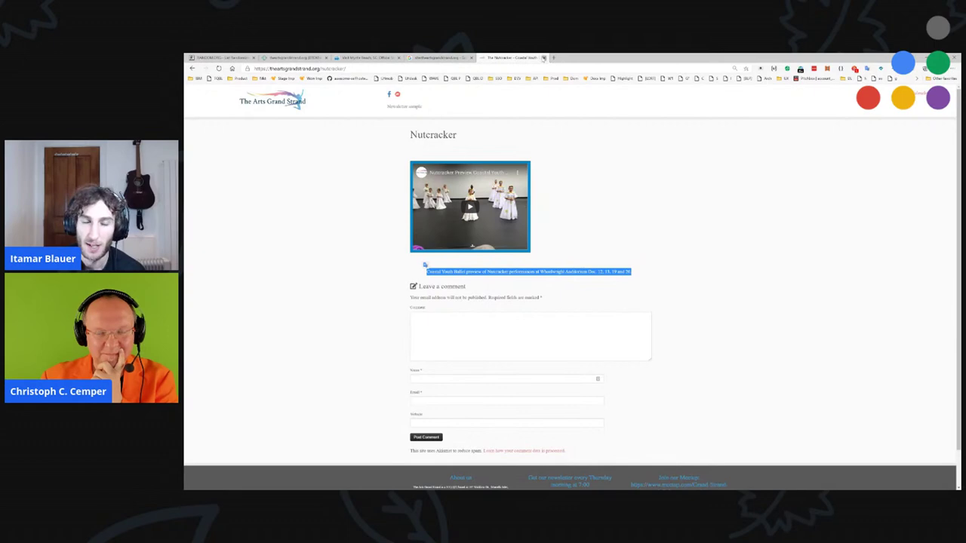
click(542, 57)
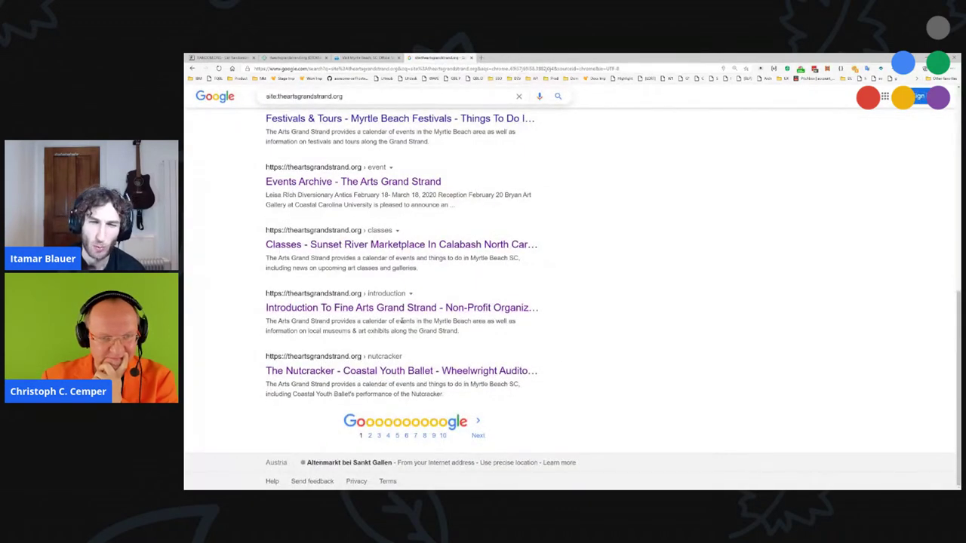
Step: Go to page 7 of the site search results, open the Jazz page and check its source code
click(414, 435)
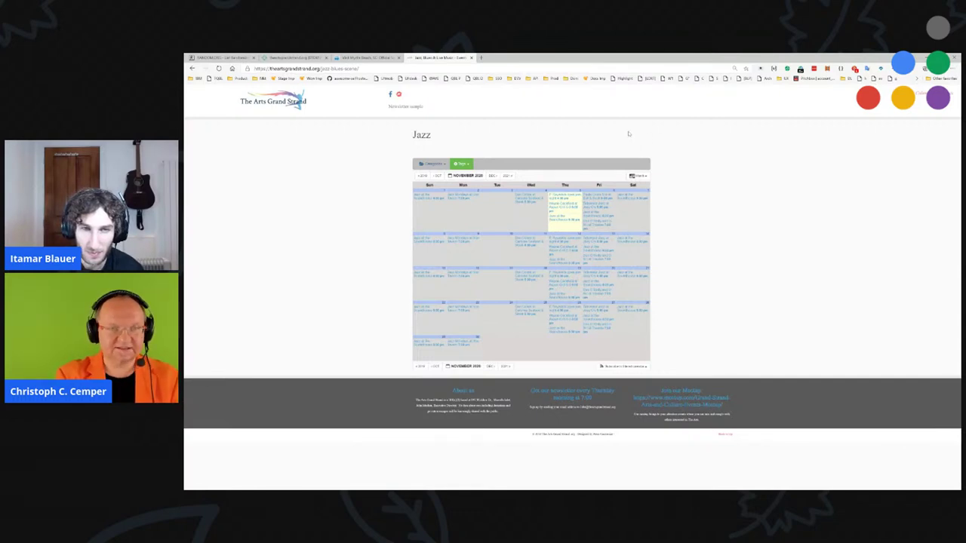
key(ctrl+u)
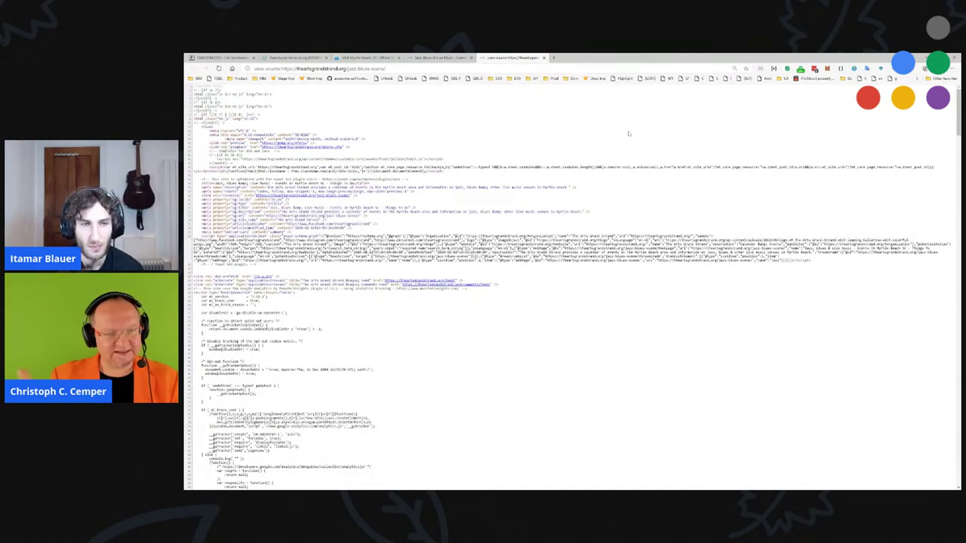
key(ctrl+shift+Tab)
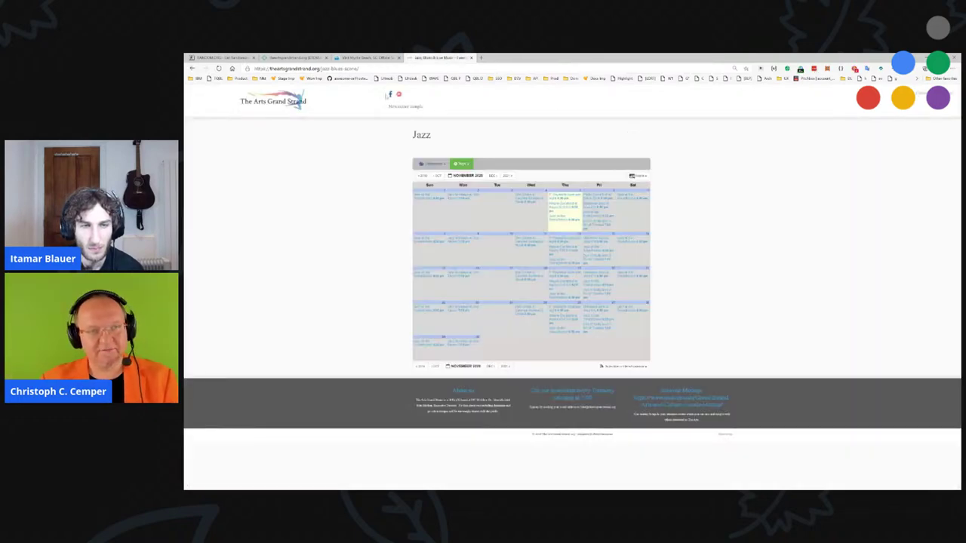
Step: Compare the Jazz page's calendar with the event listing on the homepage, and return to the Jazz page
key(ctrl+Tab)
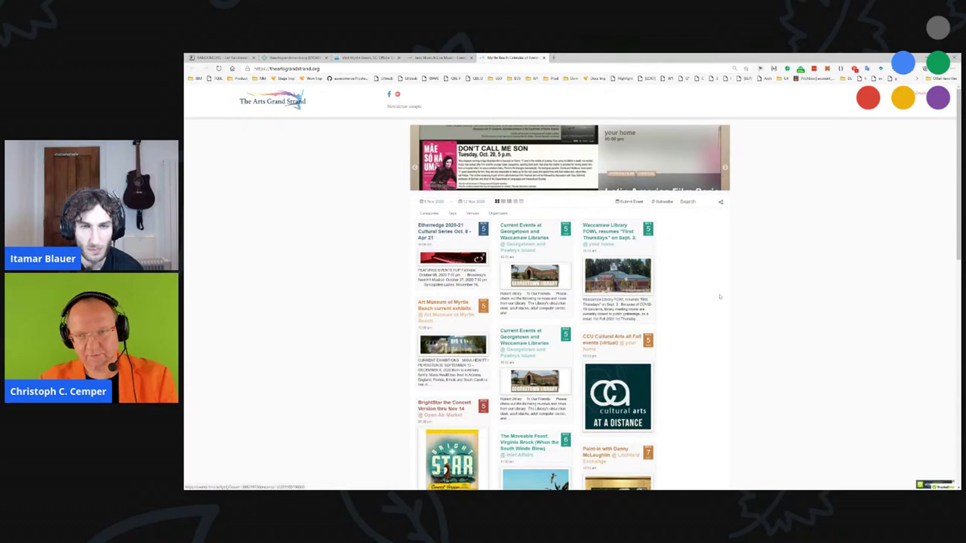
scroll(720, 294, down, 5)
key(ctrl+shift+Tab)
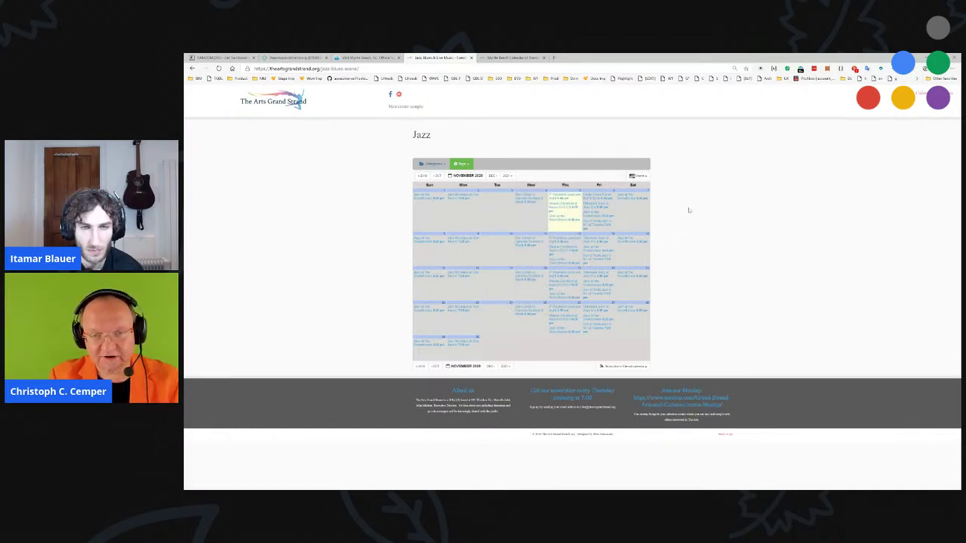
Step: Open the November 12 open jam night event from the Jazz calendar, check its museum category link and return to the event
mouse_move(556, 240)
click(557, 240)
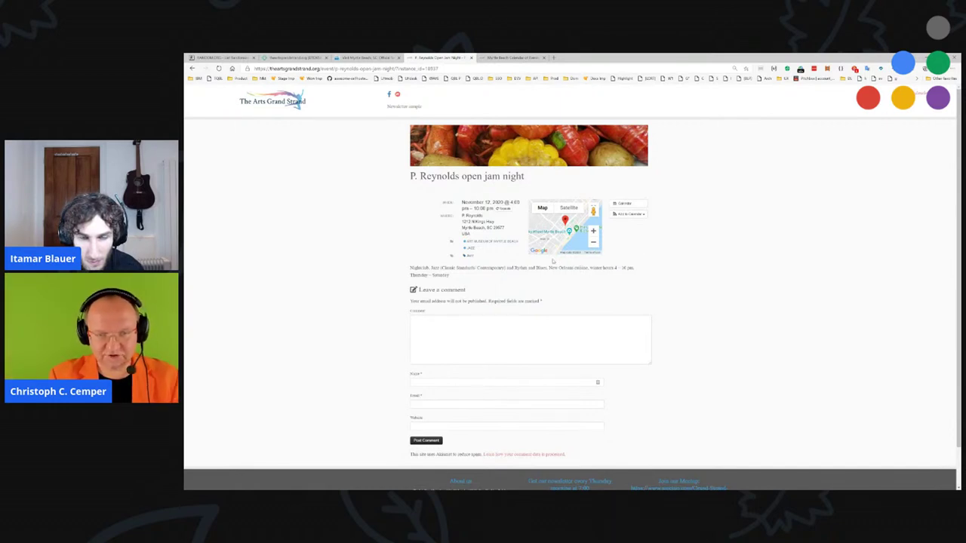
click(479, 243)
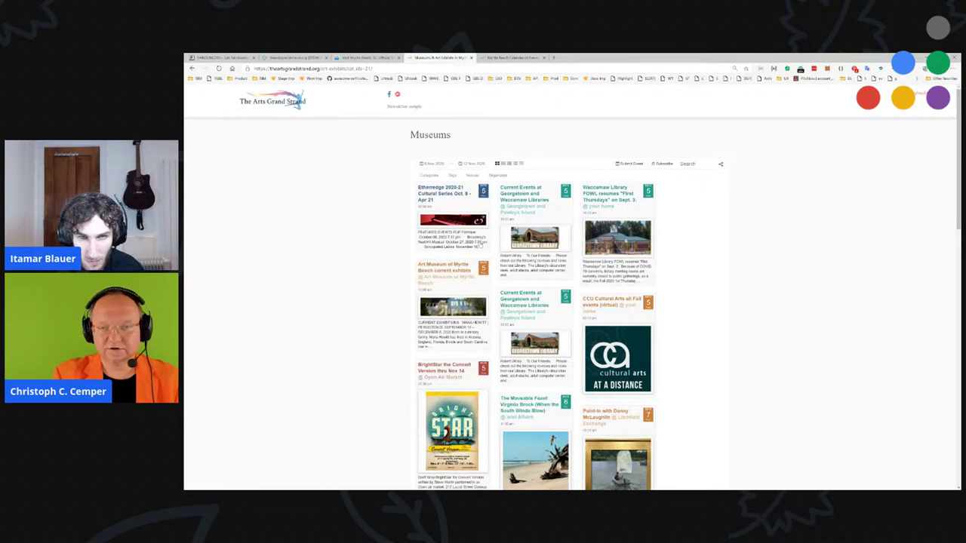
key(alt+Left)
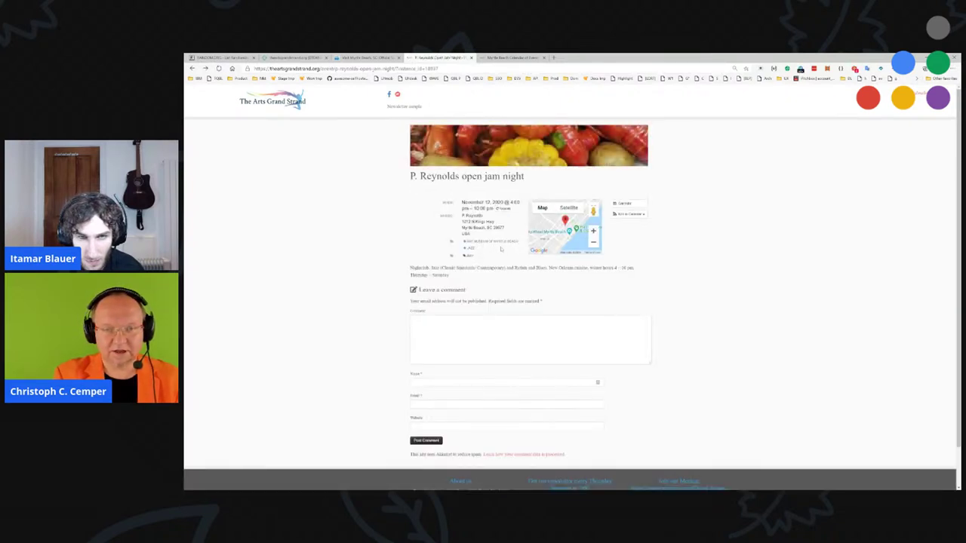
Step: Open the event's museum category again and review its listings, expanding the December 31 open jam night entry
click(495, 244)
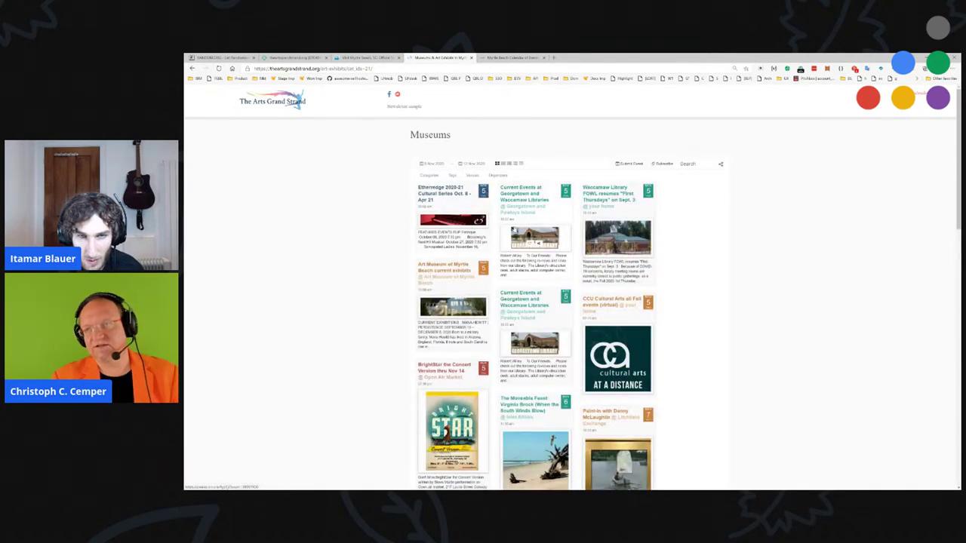
scroll(718, 320, down, 1)
scroll(718, 320, down, 10)
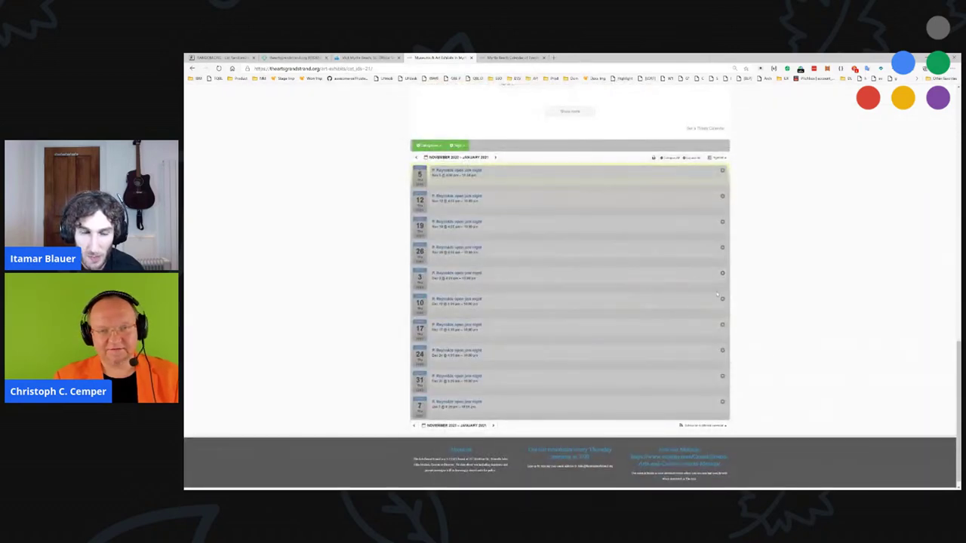
click(462, 376)
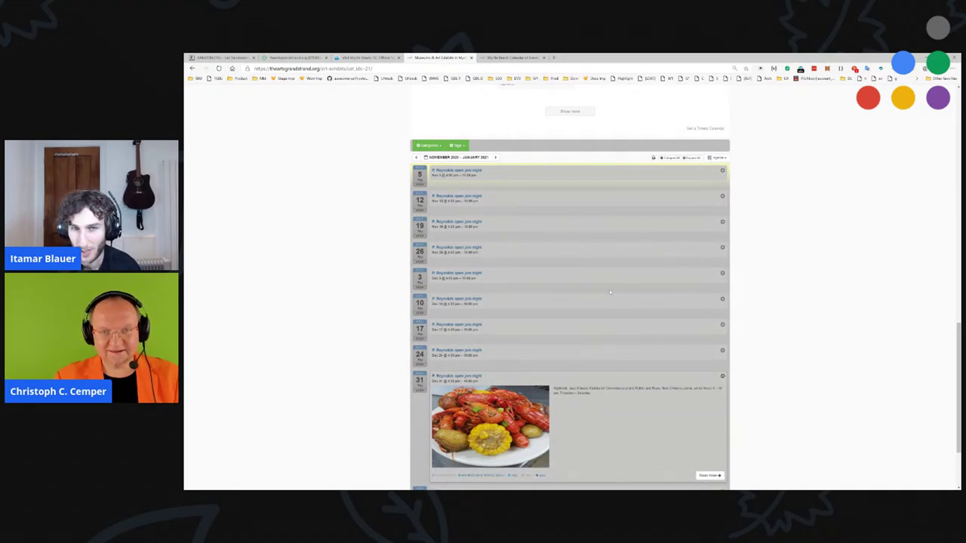
scroll(612, 380, up, 8)
scroll(698, 162, up, 5)
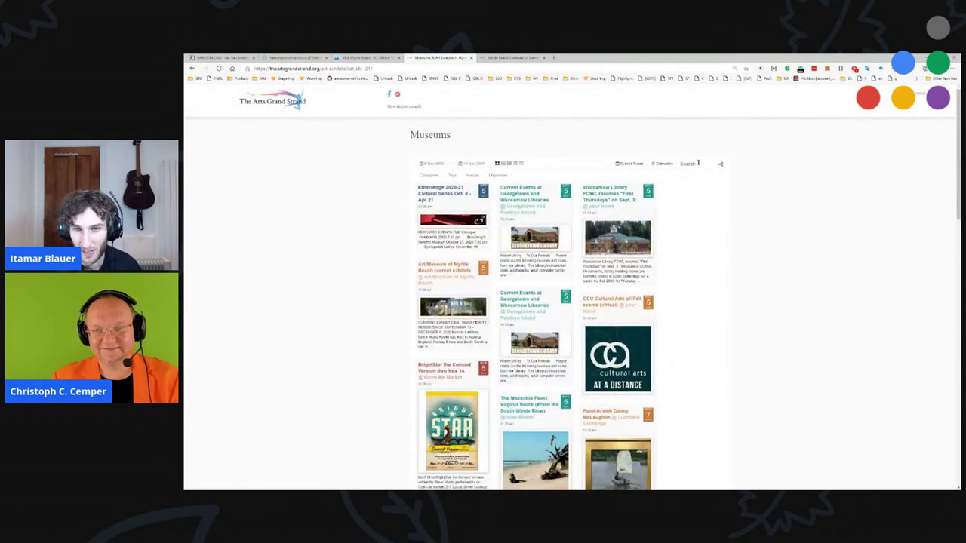
Step: Open theartsgrandstrand.org/interviews and look through the artist interview cards in the Art section
drag(321, 68, 717, 66)
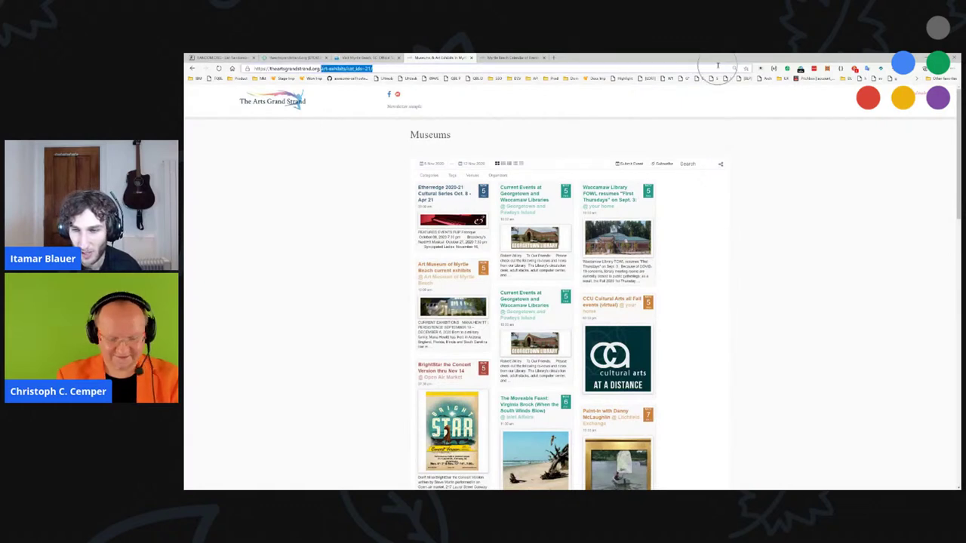
text(interviews)
key(Return)
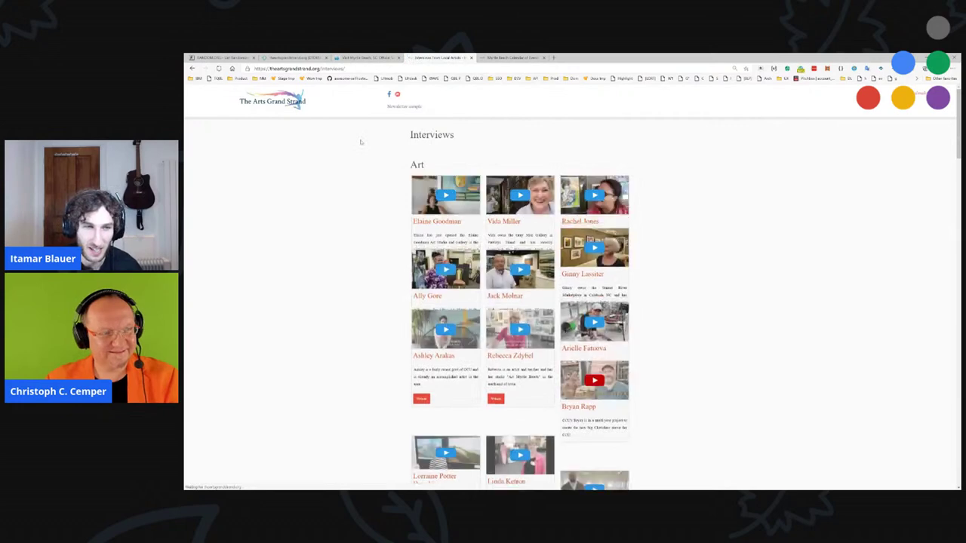
scroll(717, 227, down, 3)
scroll(717, 226, down, 3)
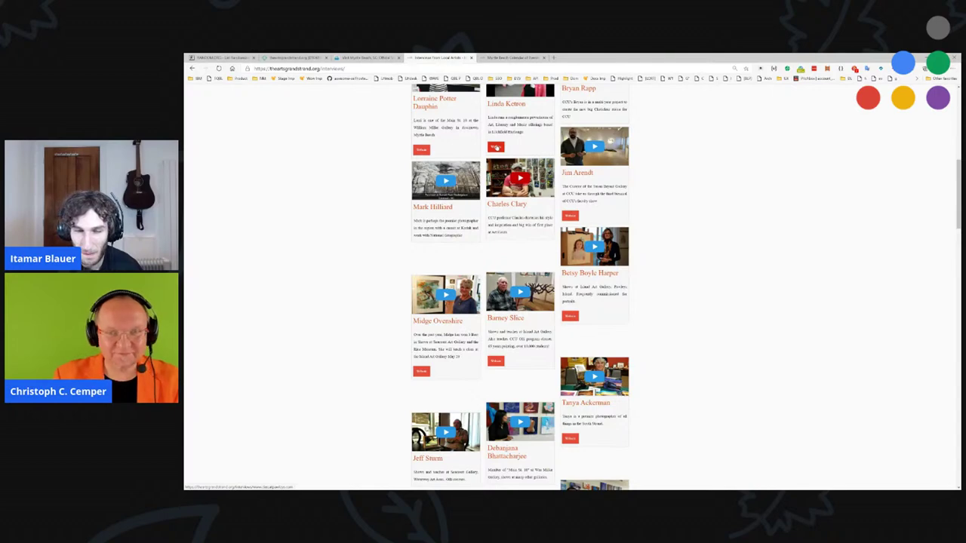
scroll(520, 287, up, 5)
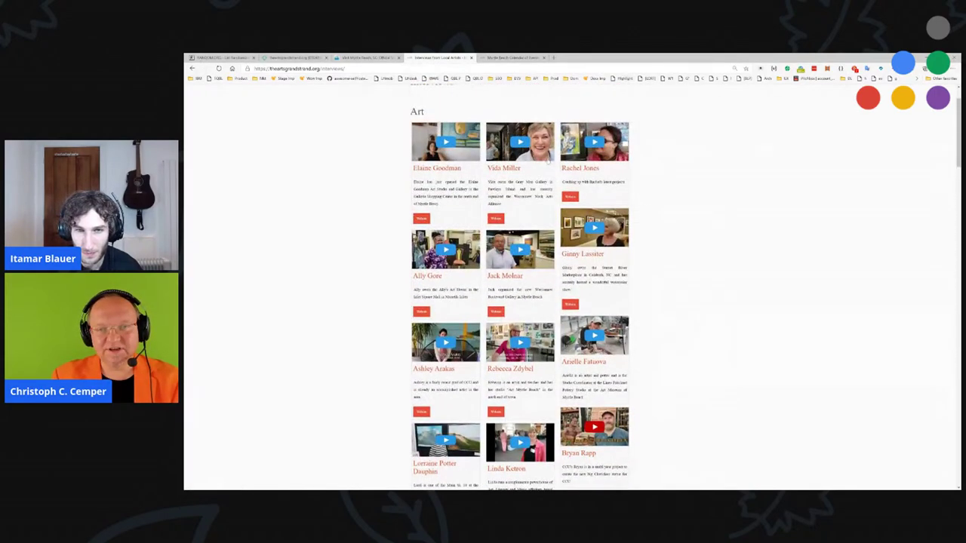
scroll(521, 287, down, 2)
scroll(521, 286, down, 2)
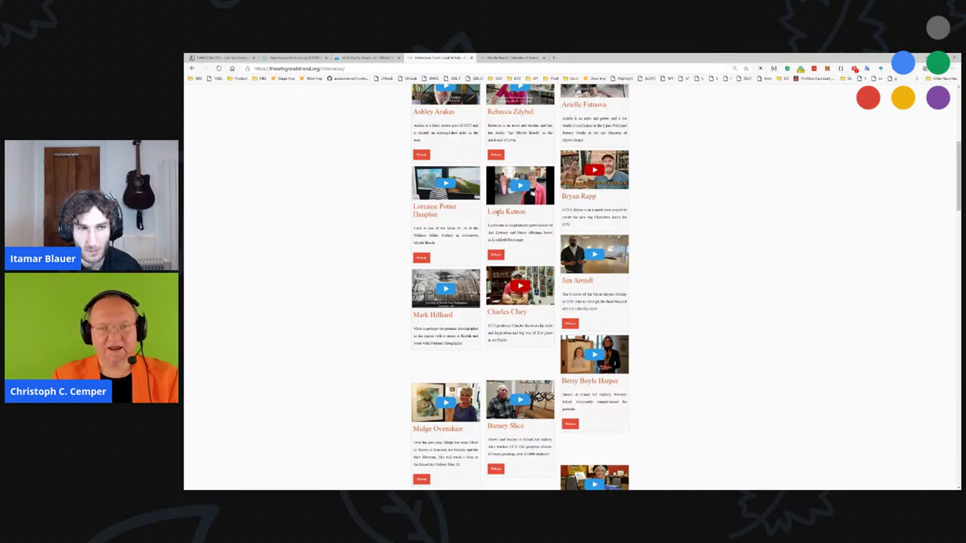
Step: Open and close the interview video on the Litchfield Exchange card, and follow that card's Website link
click(501, 274)
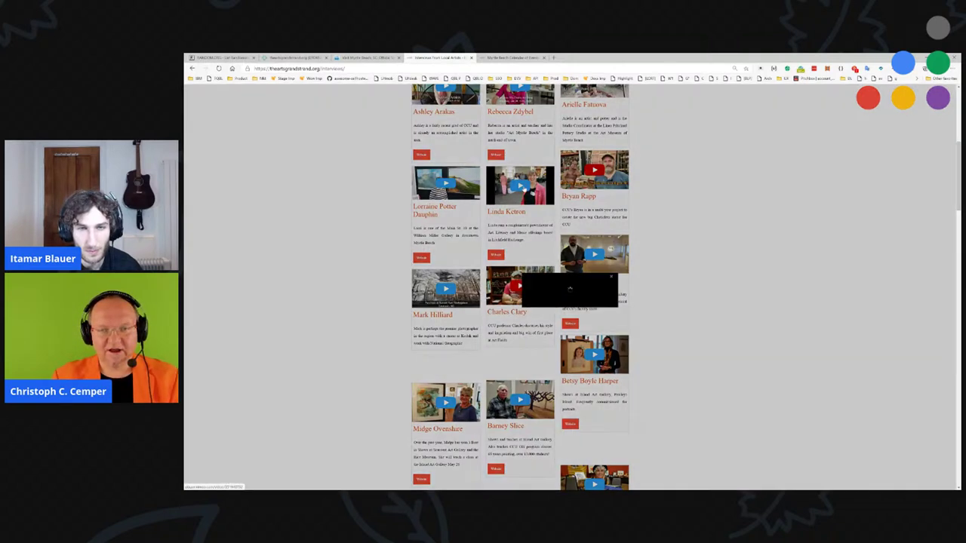
click(652, 239)
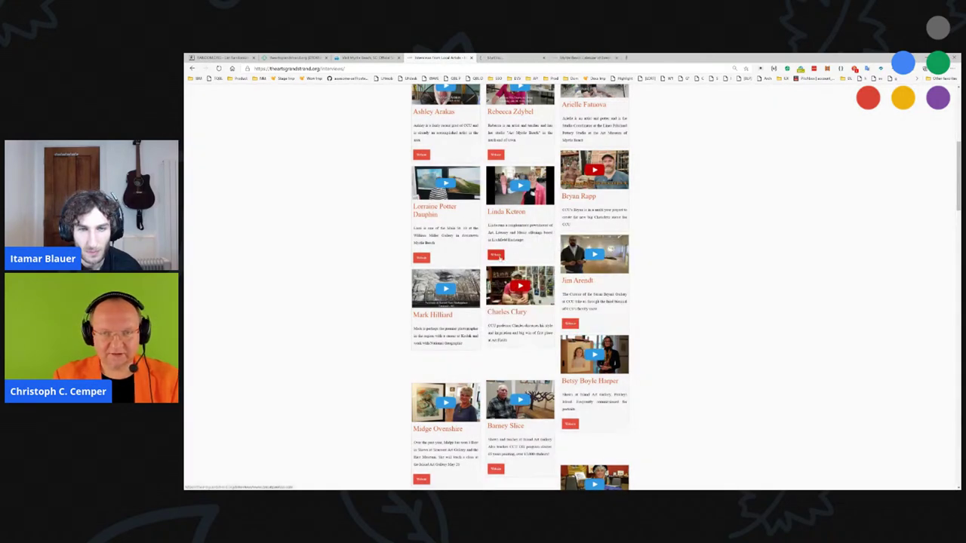
click(495, 256)
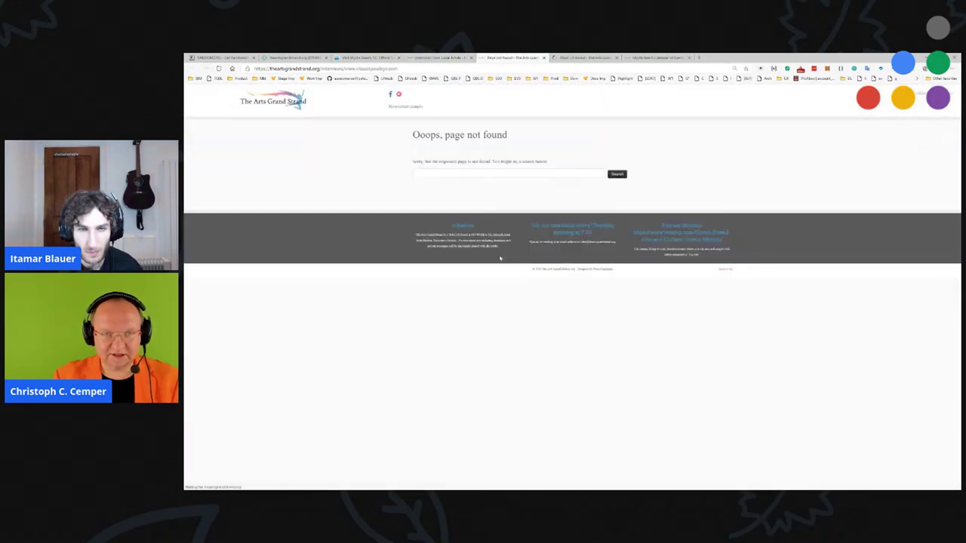
Step: Remove the theartsgrandstrand.org/interviews/ prefix from the address to open the CLASS website, and return to the Interviews page
drag(348, 69, 270, 73)
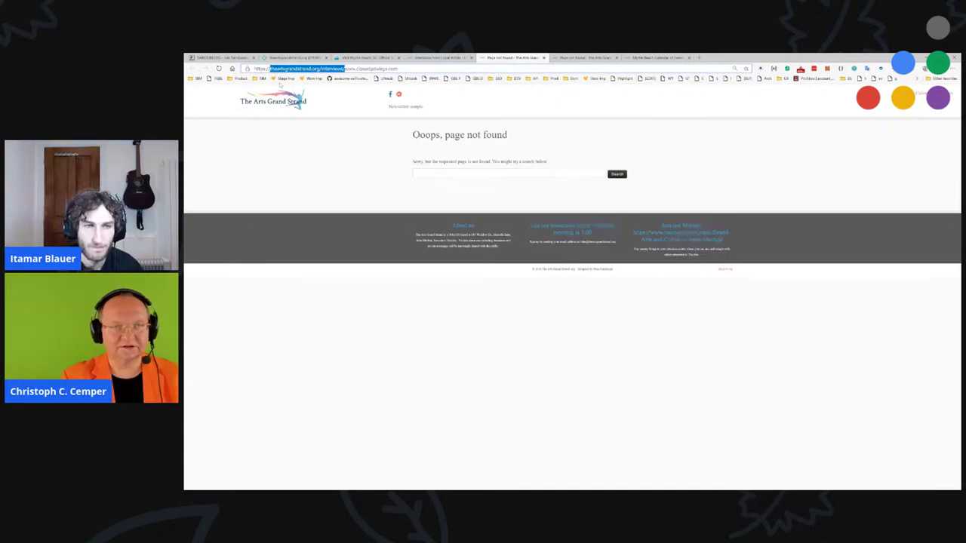
key(BackSpace)
key(Return)
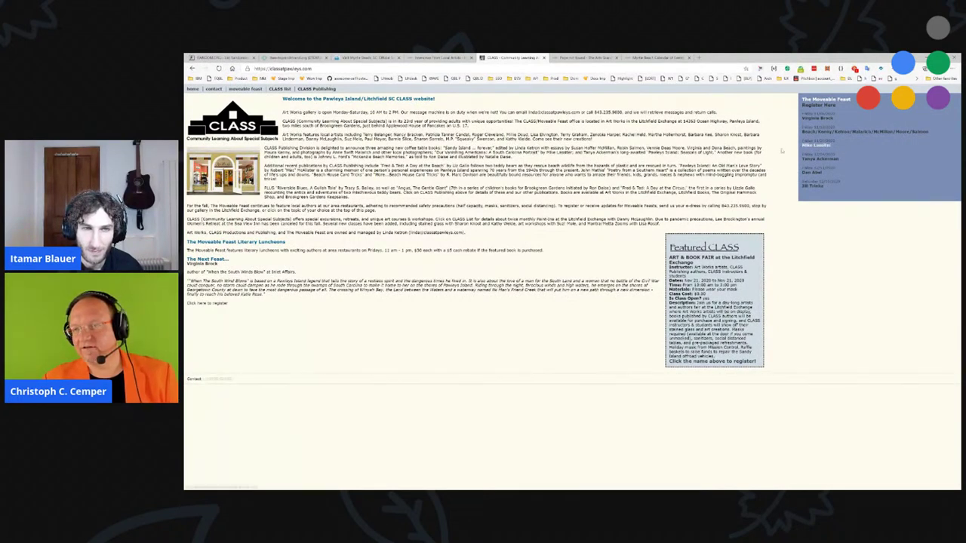
click(809, 133)
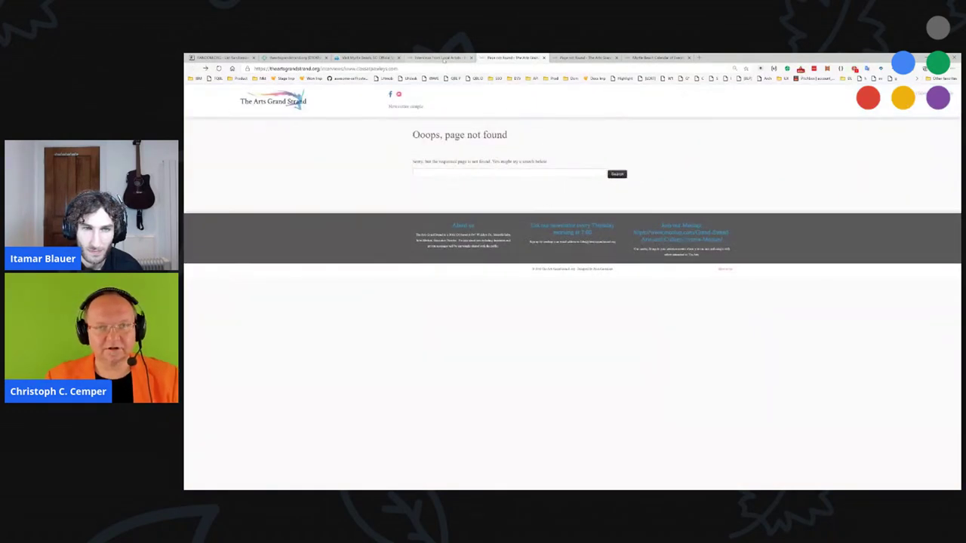
click(441, 58)
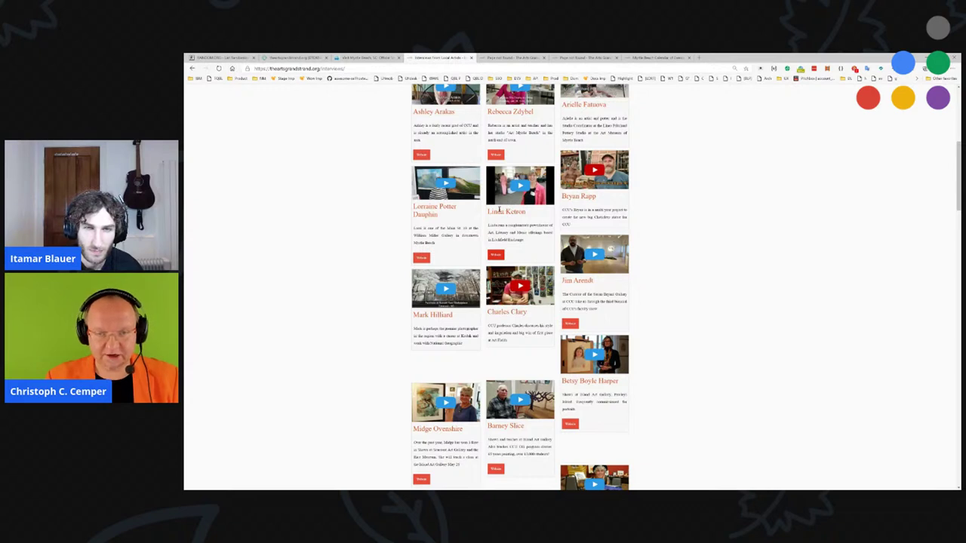
Step: Highlight the interviewee's name and the description text on the Litchfield Exchange card
triple_click(505, 213)
click(540, 228)
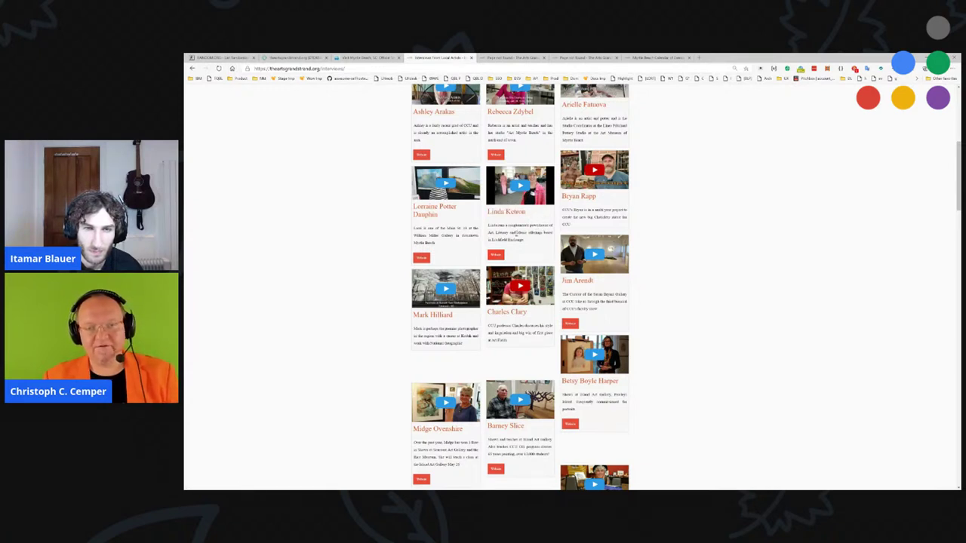
drag(489, 224, 518, 235)
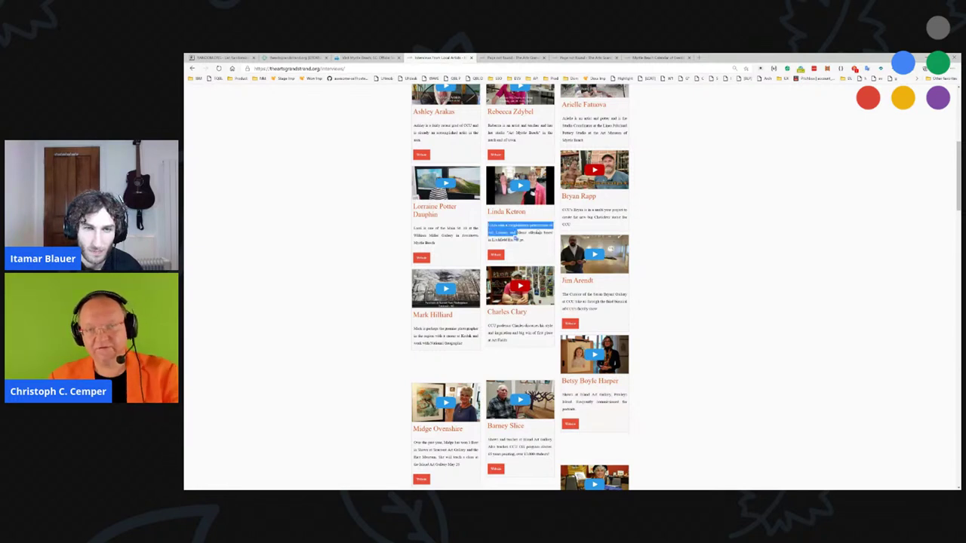
Step: Follow the Website link on the Litchfield Exchange card and return to the Interviews page
click(534, 234)
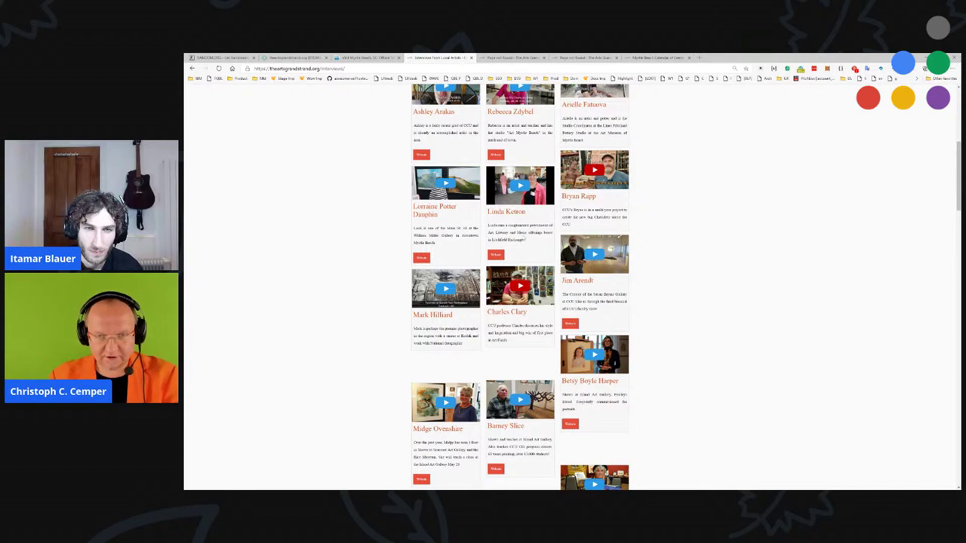
click(495, 254)
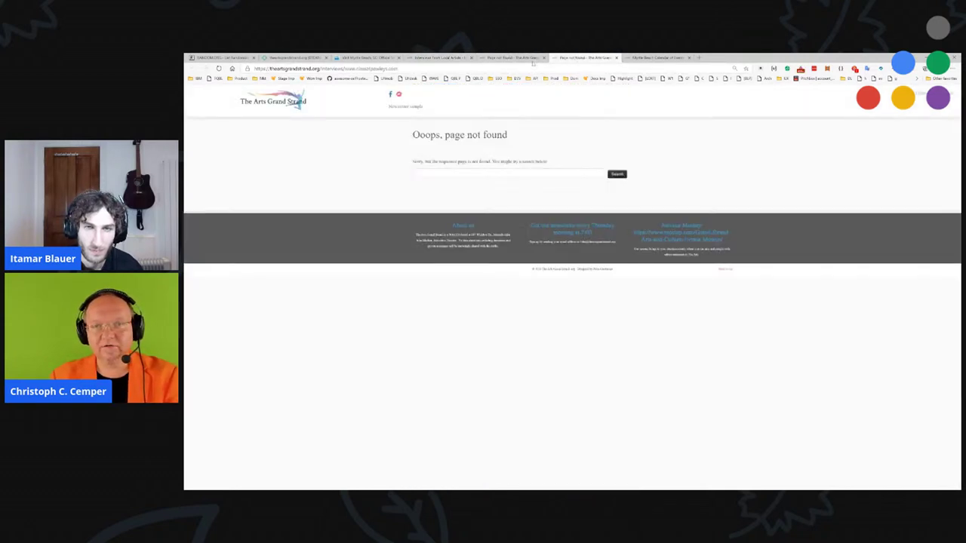
click(444, 58)
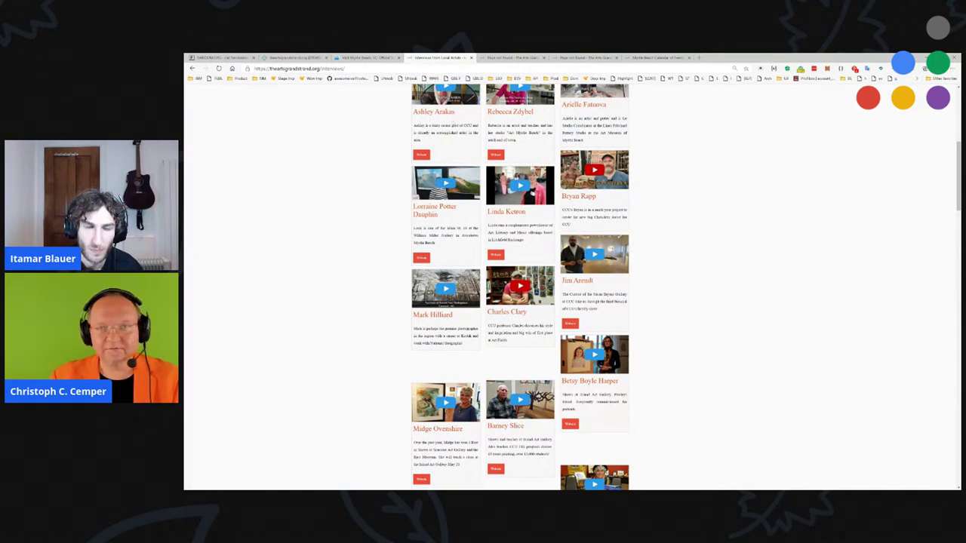
Step: Remove the theartsgrandstrand.org/interviews/ prefix from the address on the not-found page and load the CLASS website
click(583, 58)
click(364, 68)
drag(255, 68, 344, 69)
key(BackSpace)
key(Return)
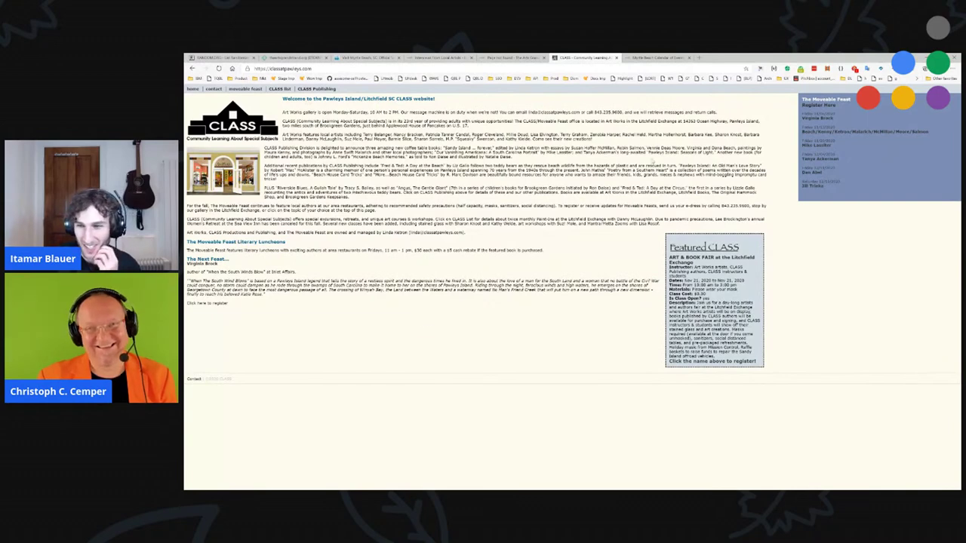
Step: Close the CLASS website, event calendar and not-found pages to get back to Interviews
key(ctrl+w)
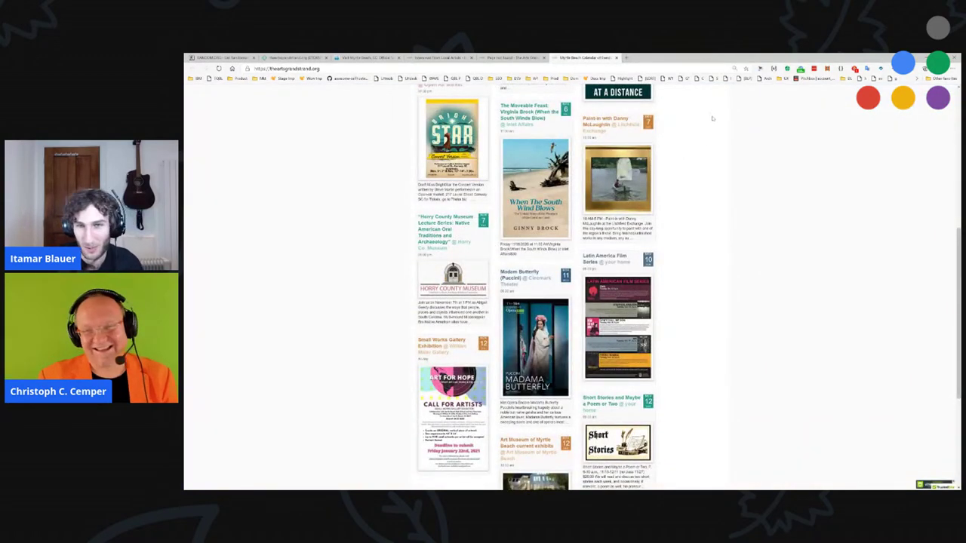
key(ctrl+w)
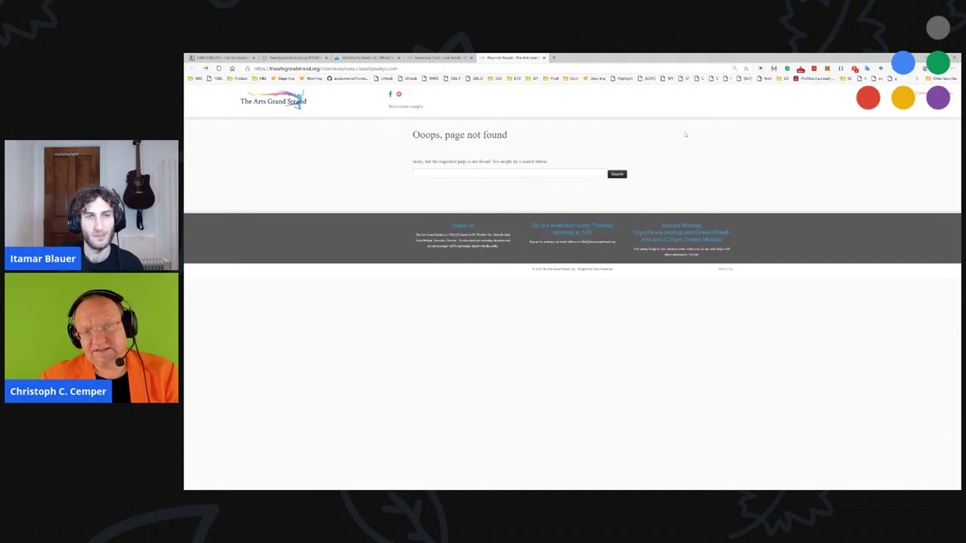
key(ctrl+w)
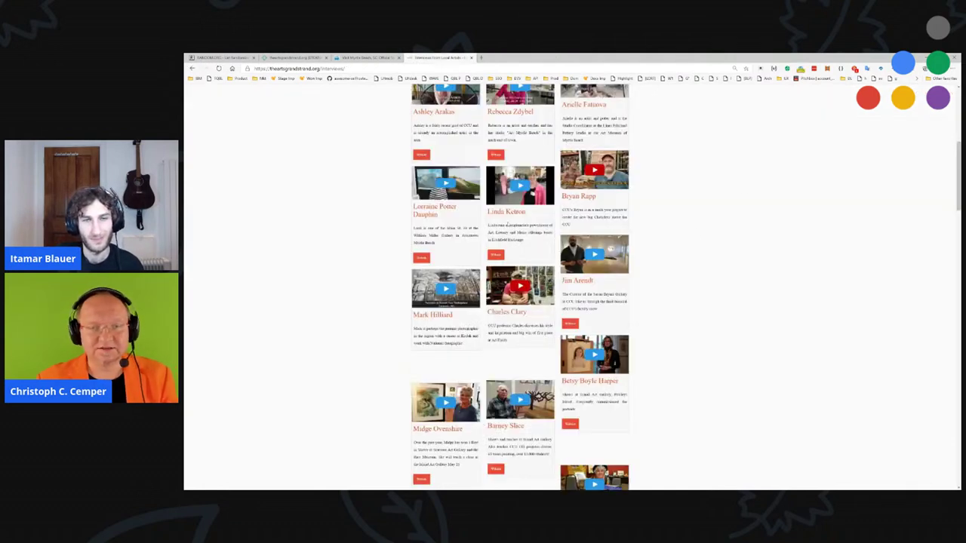
Step: Open and close the interview video on the Litchfield Exchange card
key(ctrl+a)
click(513, 223)
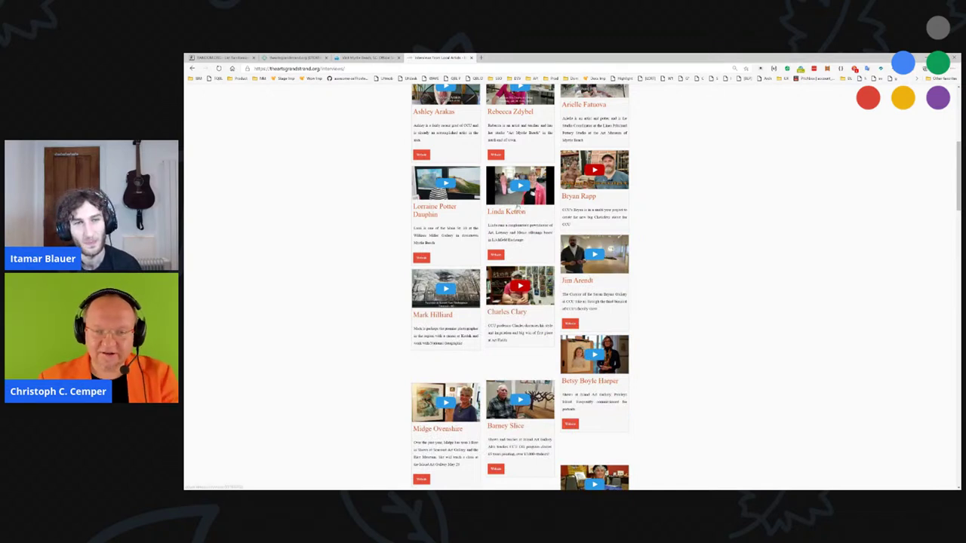
click(512, 205)
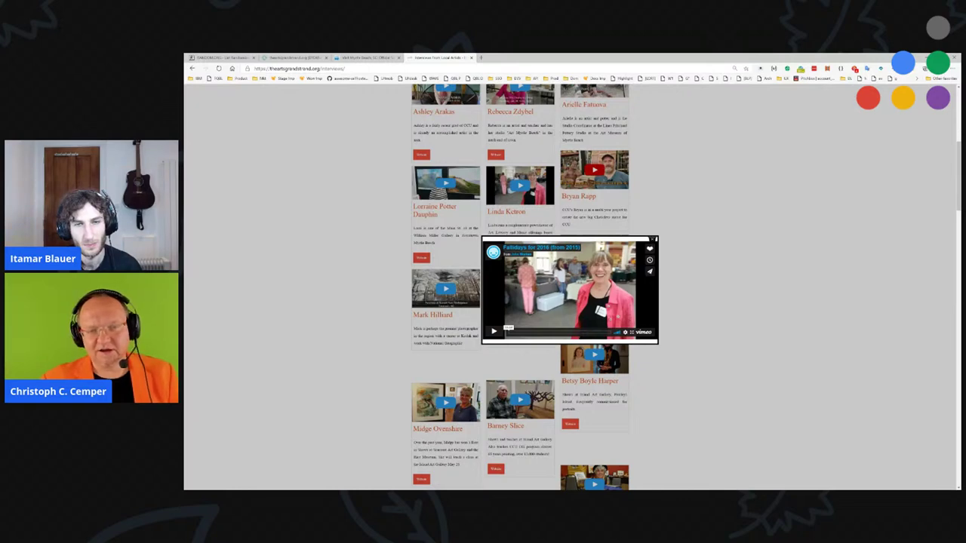
click(654, 241)
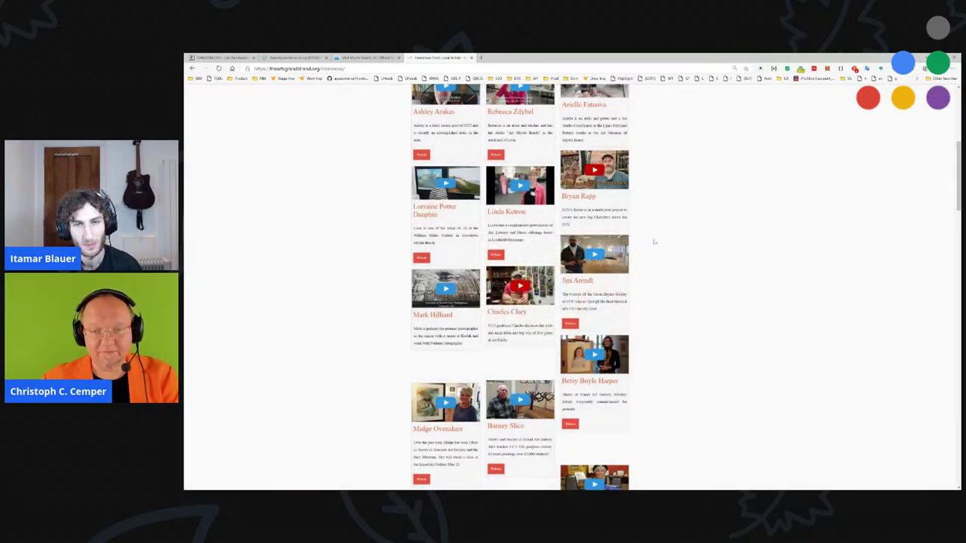
Step: Go from the Interviews page to The Arts Grand Strand home page and look through its event calendar
scroll(572, 287, up, 3)
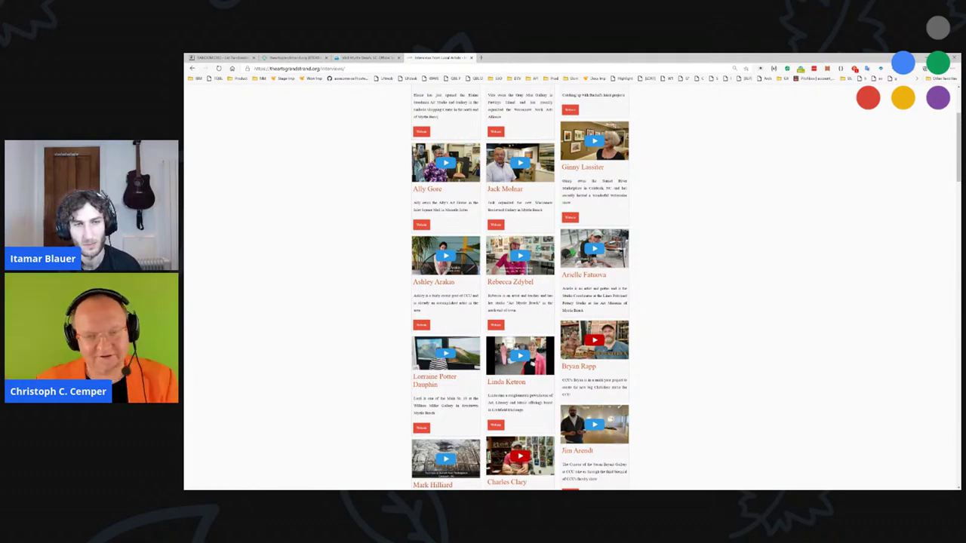
scroll(609, 221, up, 2)
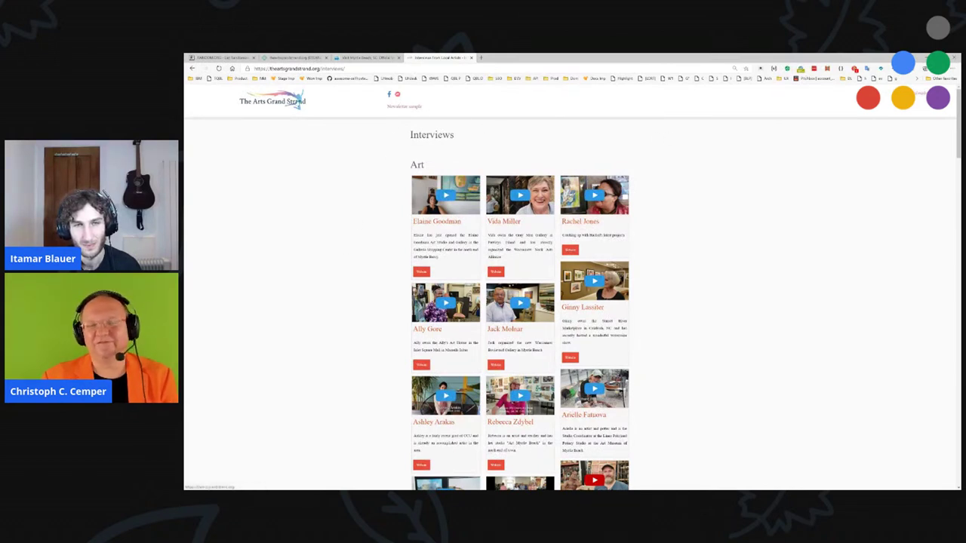
click(298, 105)
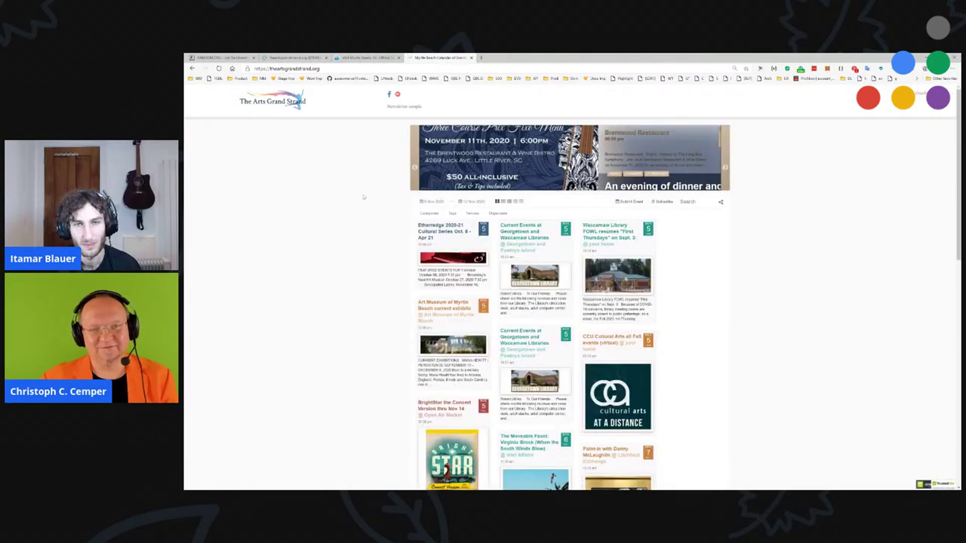
scroll(342, 255, down, 5)
scroll(343, 254, down, 3)
key(ctrl+w)
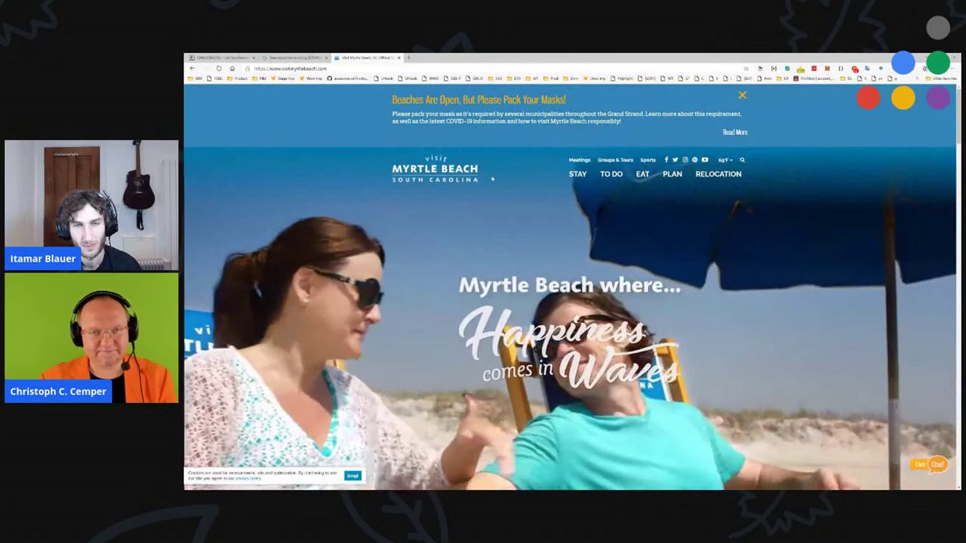
key(ctrl+w)
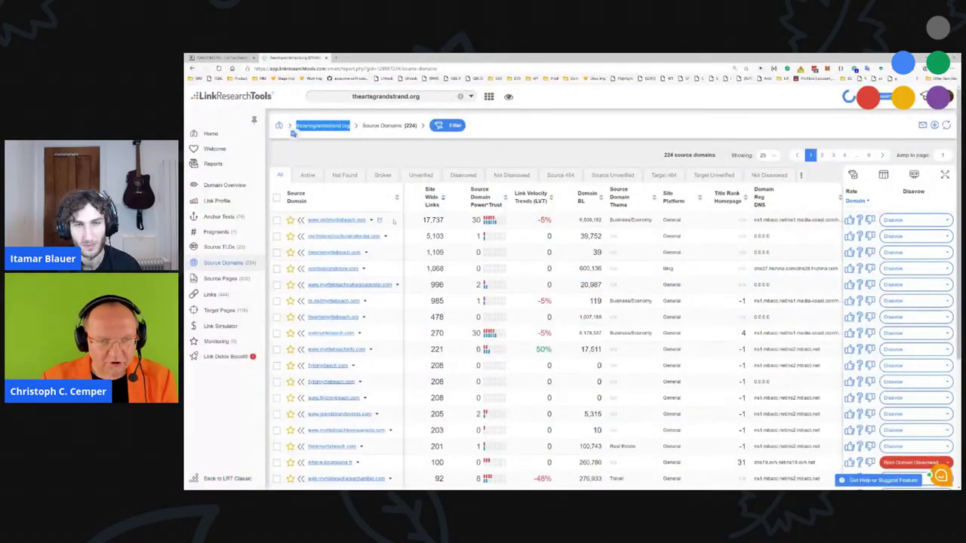
click(324, 226)
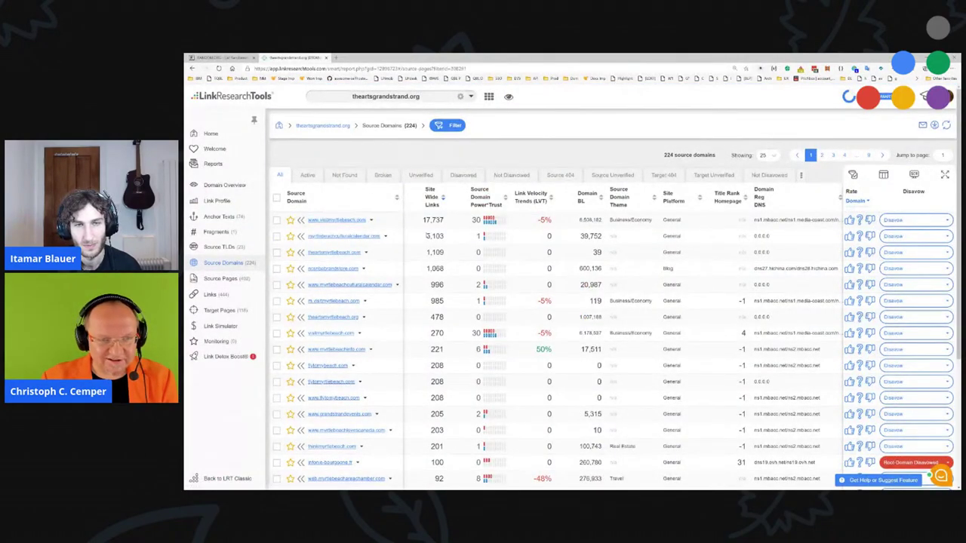
click(379, 220)
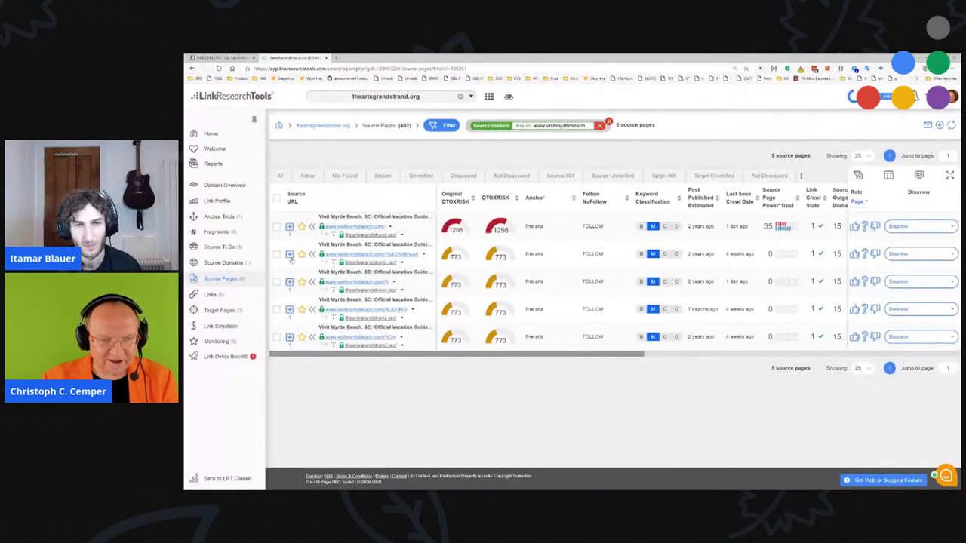
Step: Open theartsgrandstrand.org from the target link of a Visit Myrtle Beach source page and examine the event listings
click(410, 291)
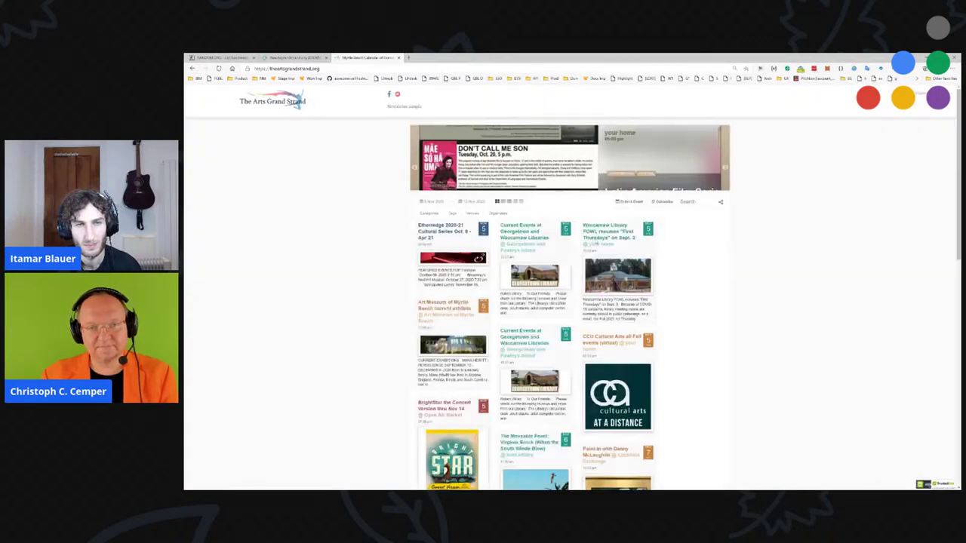
scroll(596, 240, down, 5)
scroll(476, 244, up, 5)
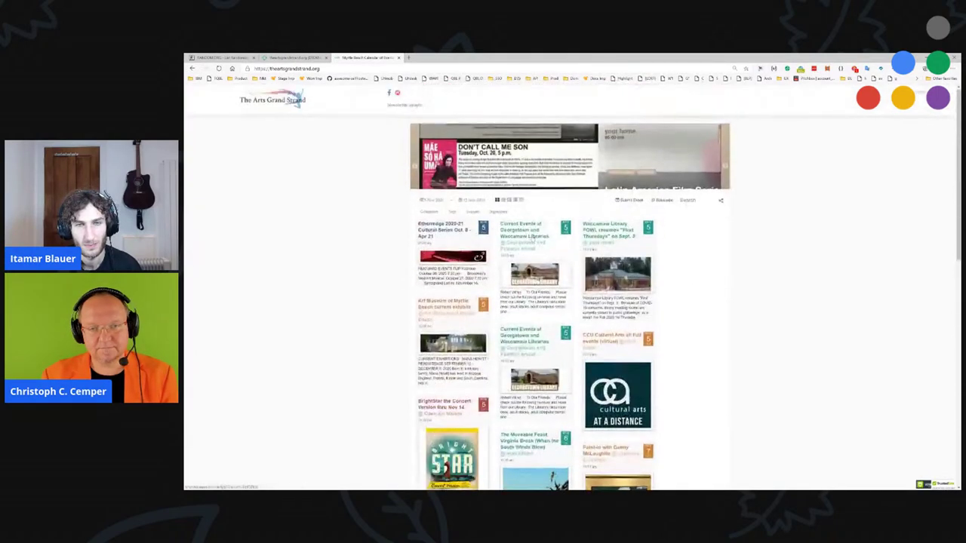
scroll(537, 294, down, 5)
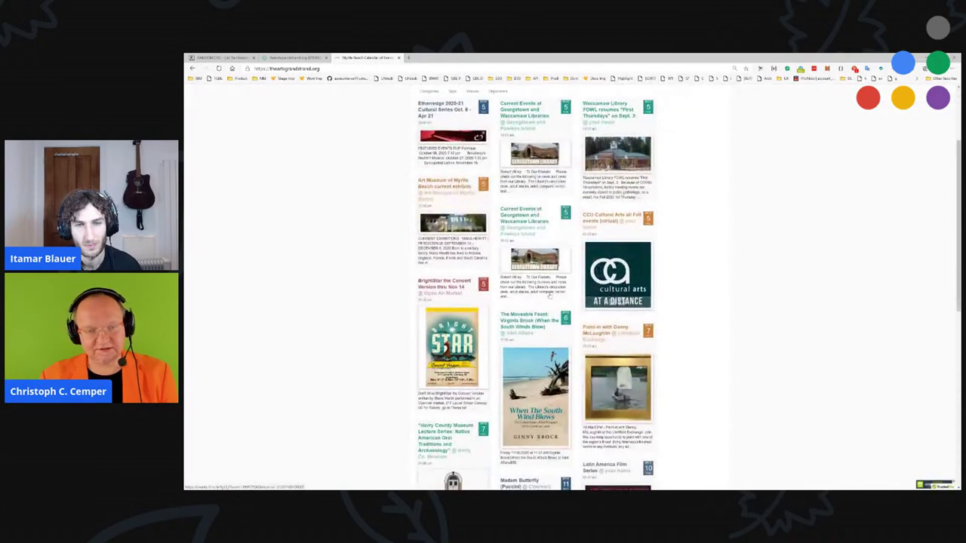
scroll(743, 281, down, 4)
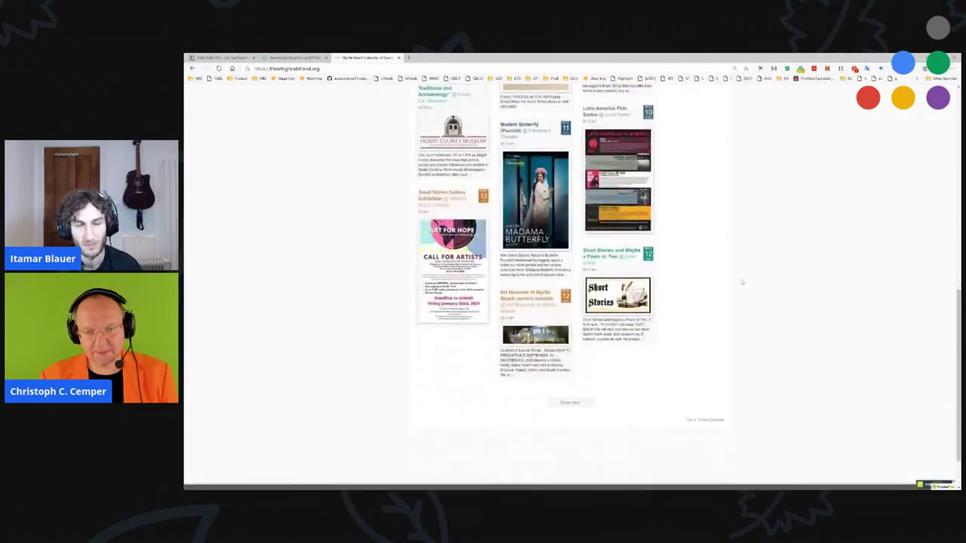
scroll(620, 369, up, 10)
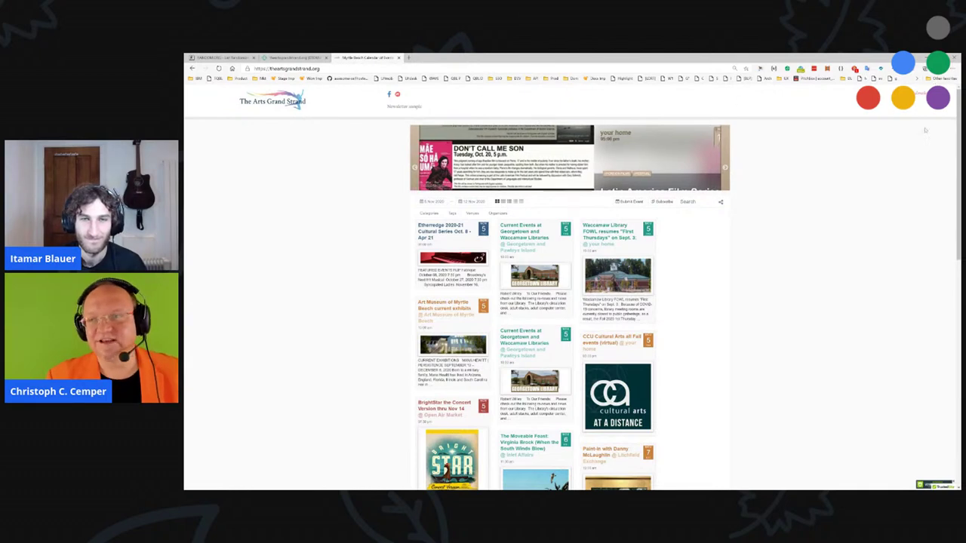
Step: Search the home page for "myrtle", cycle through the matches, and close the search
key(ctrl+f)
text(myrtle)
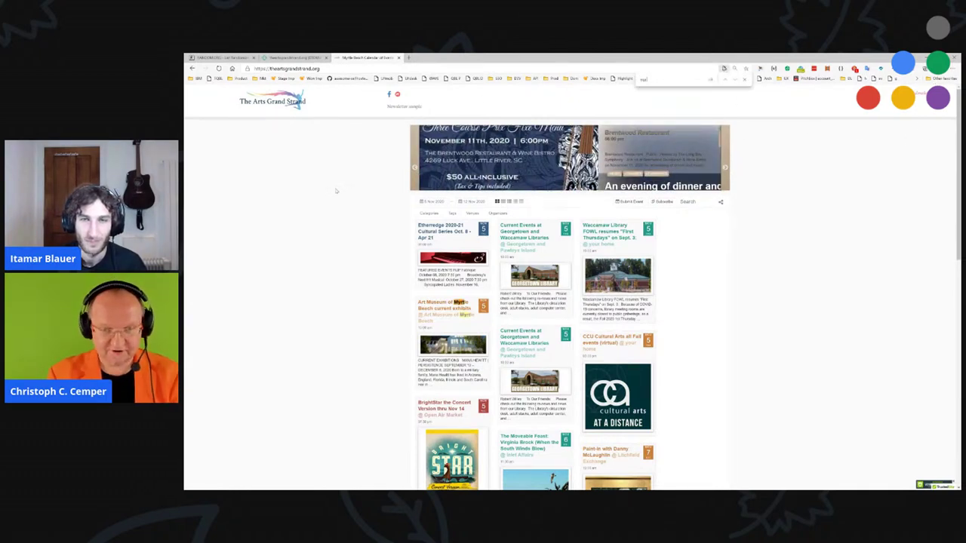
key(Return)
key(Return)
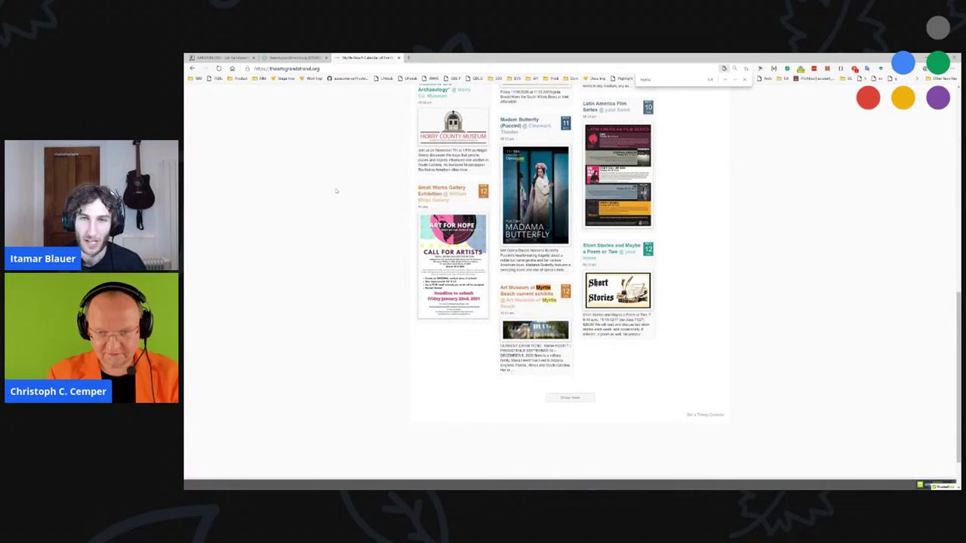
key(Return)
key(Return)
key(Return)
key(Return)
key(Return)
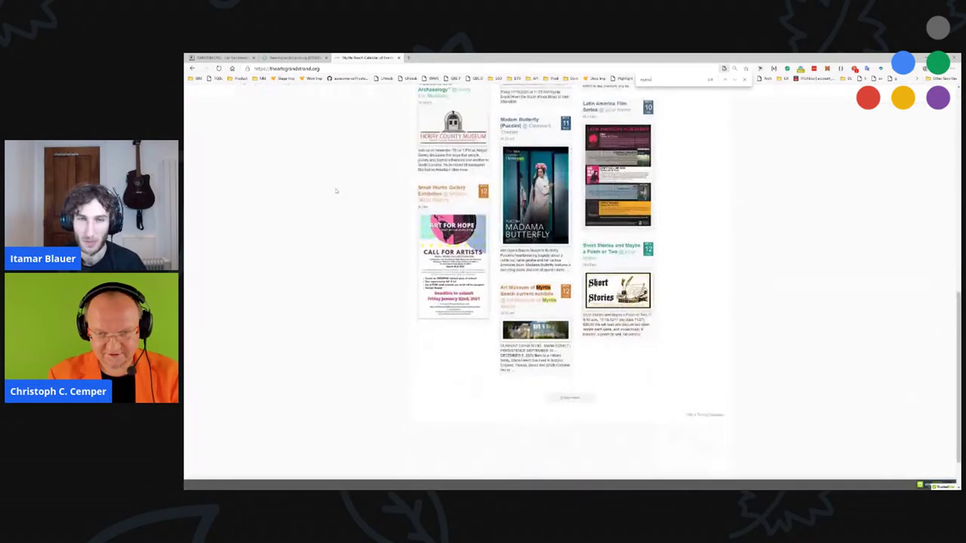
key(Return)
key(Return)
key(Return)
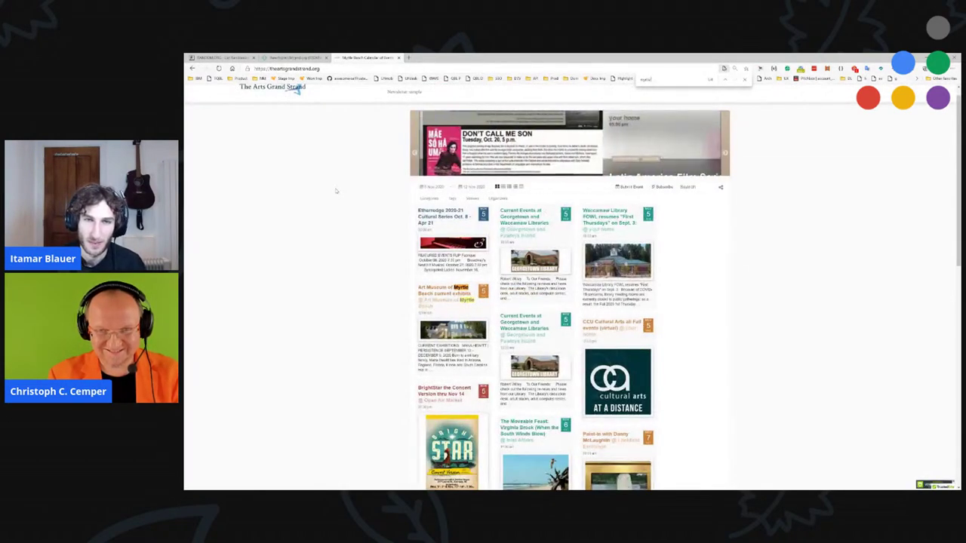
key(Return)
key(Return)
key(Return)
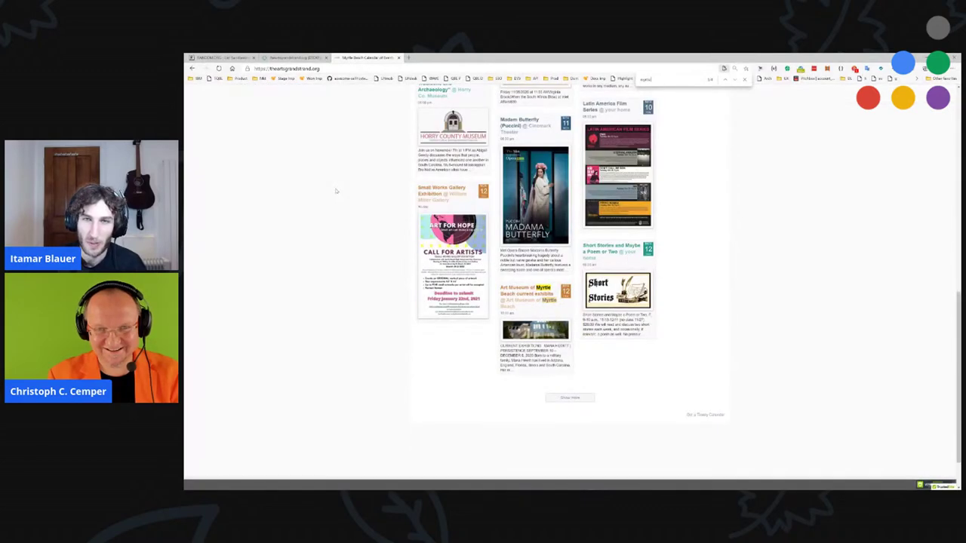
scroll(298, 89, up, 1)
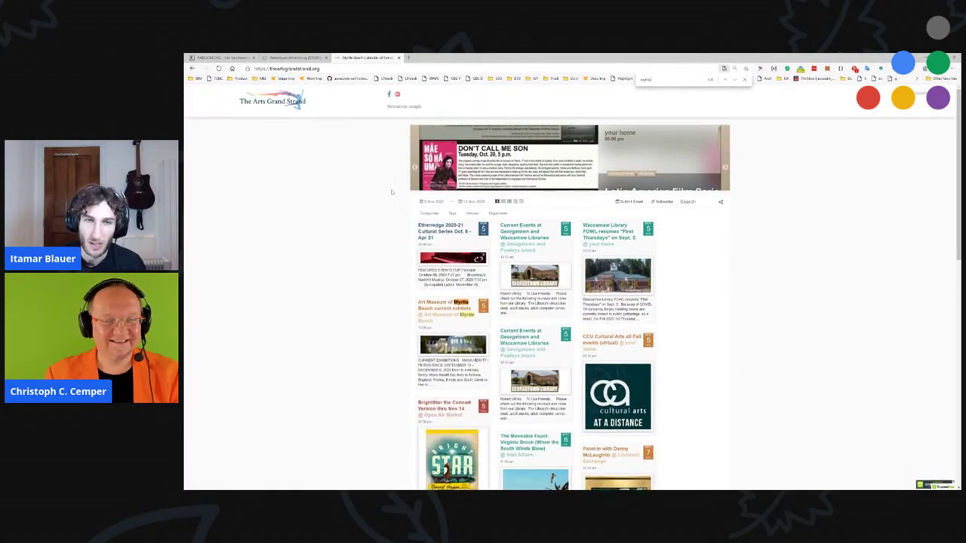
click(744, 81)
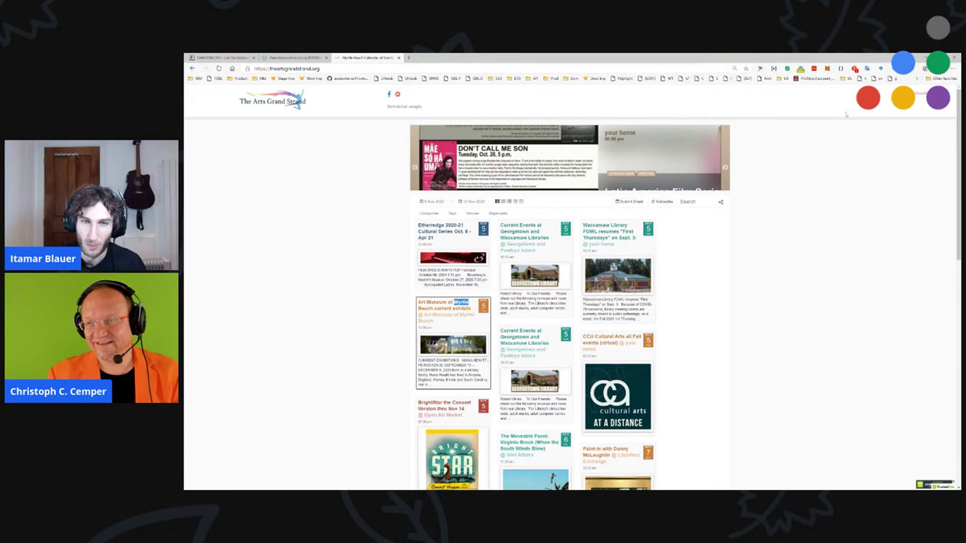
Step: Reload the home page and review the event listings down to the footer
key(F5)
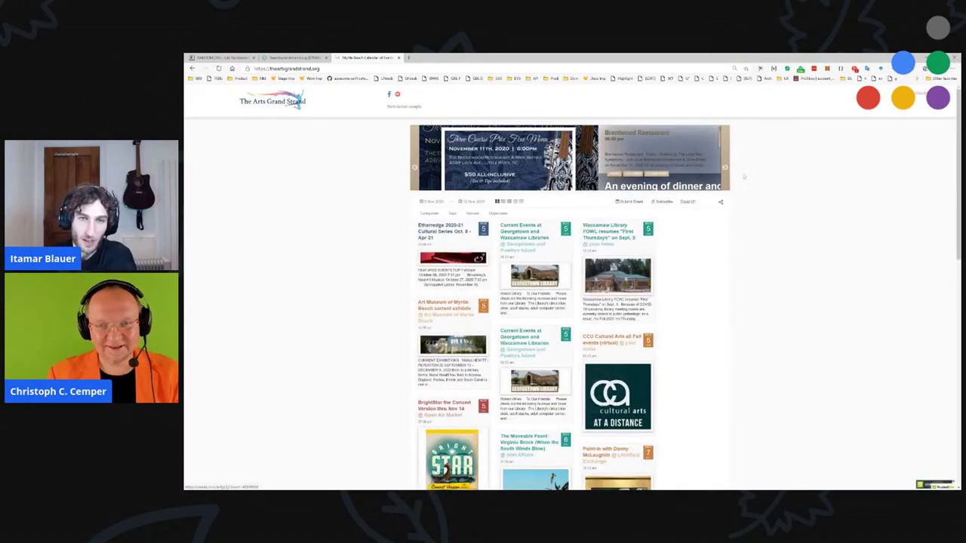
scroll(815, 193, down, 2)
scroll(814, 194, down, 10)
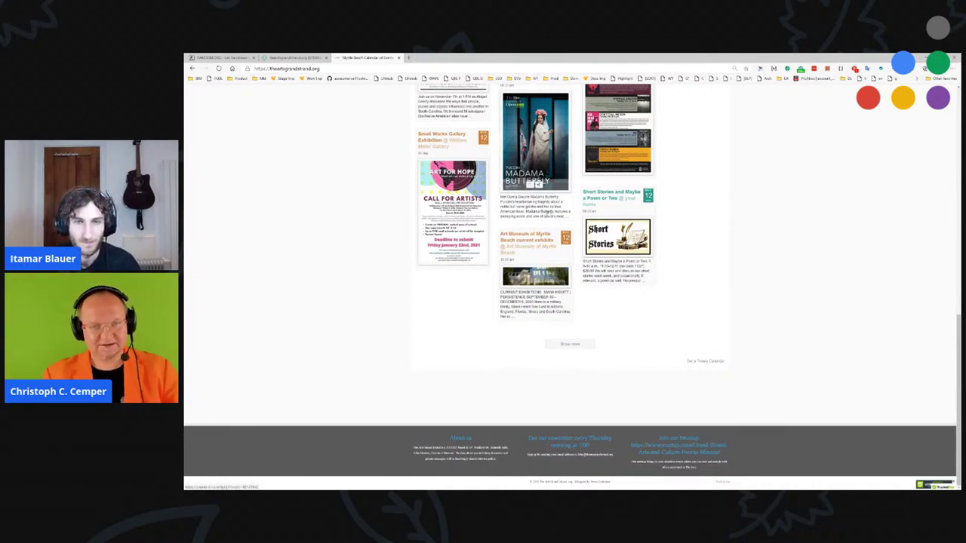
scroll(279, 229, up, 10)
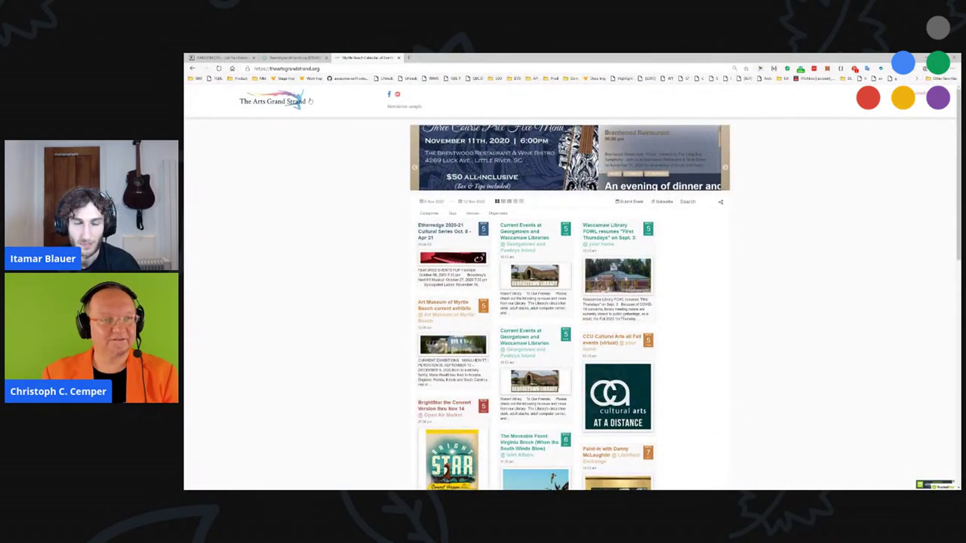
Step: Remove the source domain filter from the Source Pages report and switch to the RANDOM.ORG list of participants
click(300, 57)
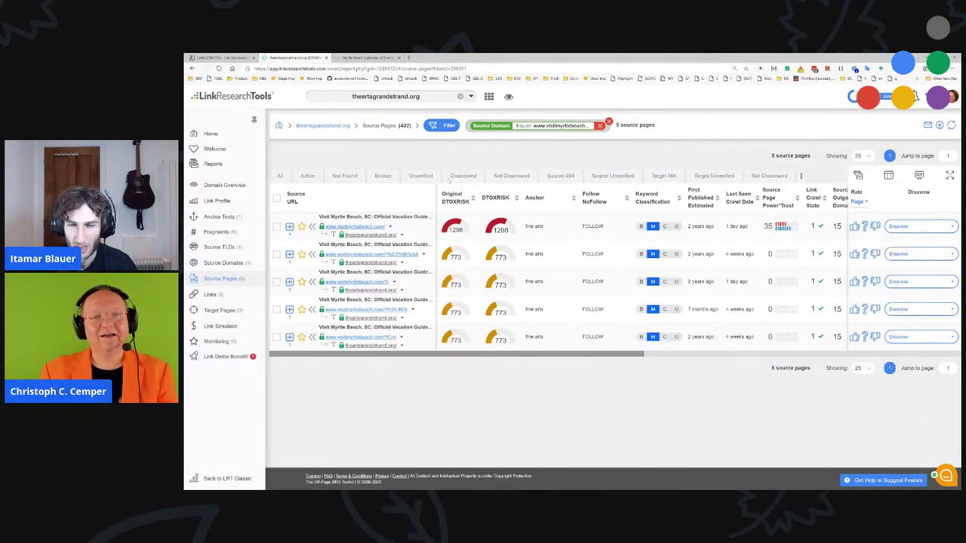
click(600, 125)
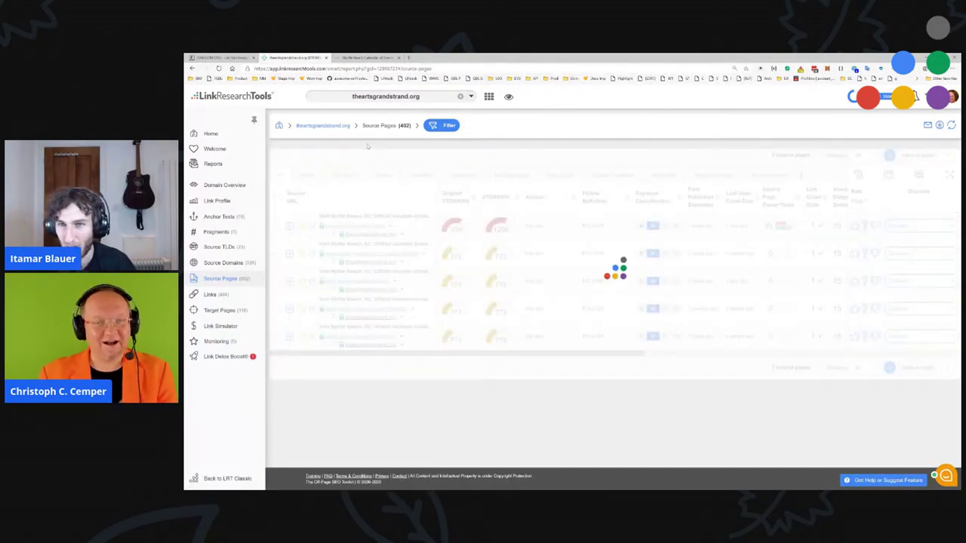
key(ctrl+Tab)
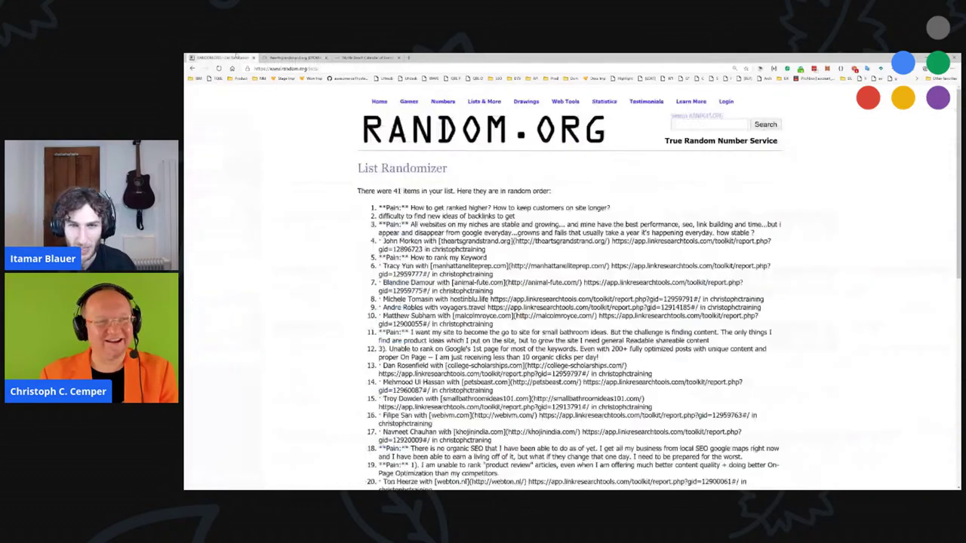
scroll(574, 286, down, 10)
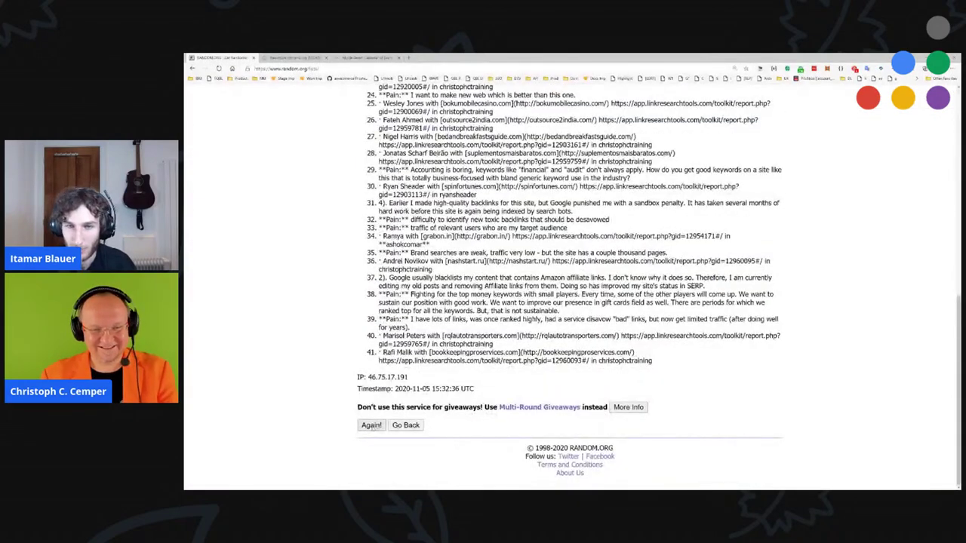
click(379, 425)
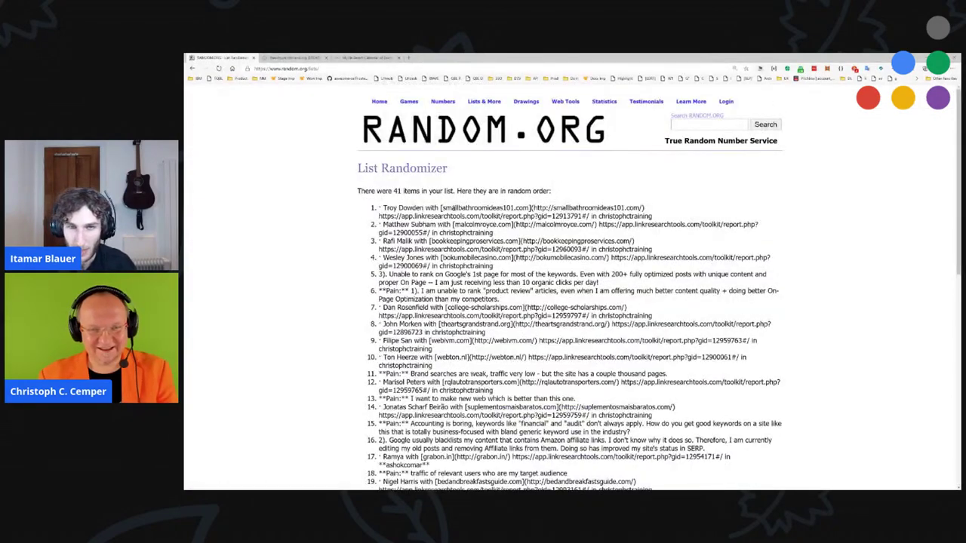
drag(442, 209, 427, 235)
double_click(461, 224)
Step: Try to open the malcolmroyce.com report from its link address, correcting the end of the address
click(410, 203)
key(BackSpace)
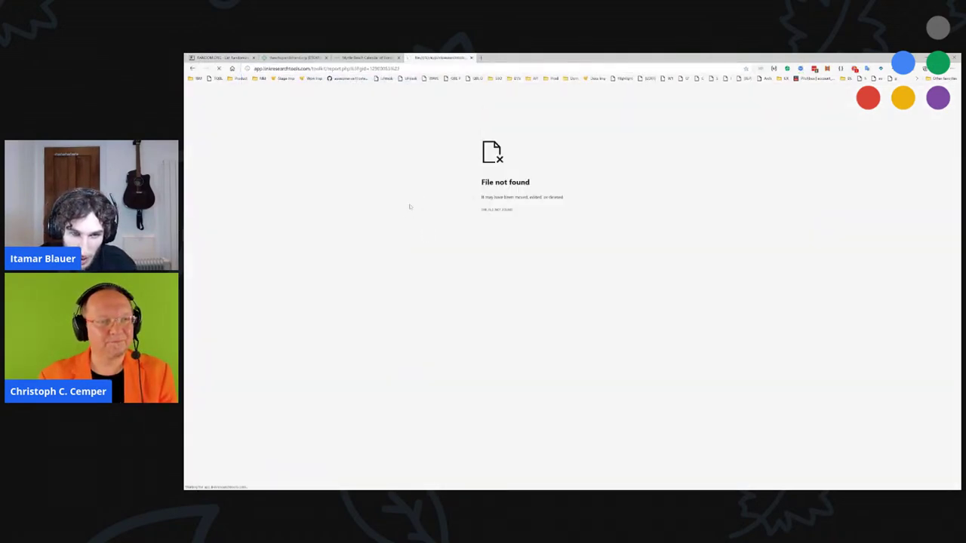
key(Return)
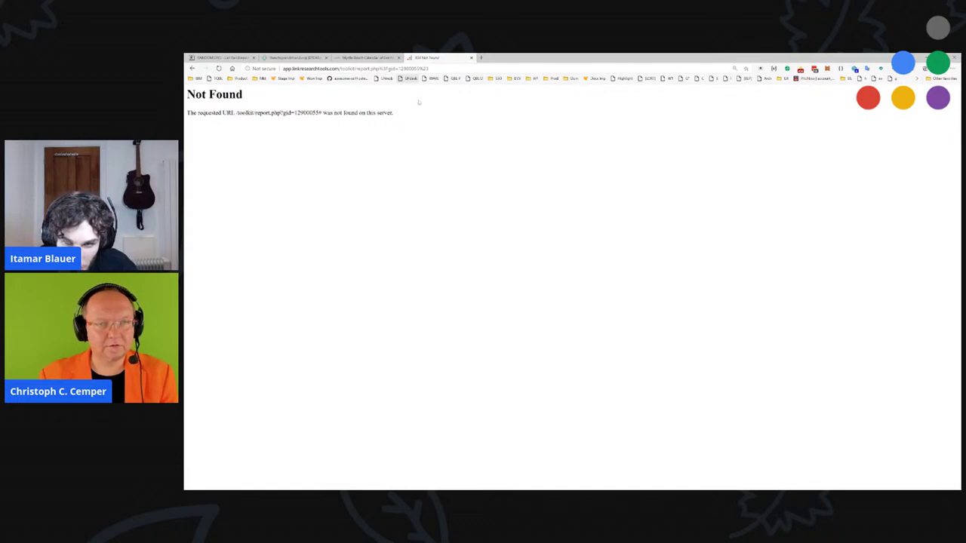
click(367, 57)
click(296, 57)
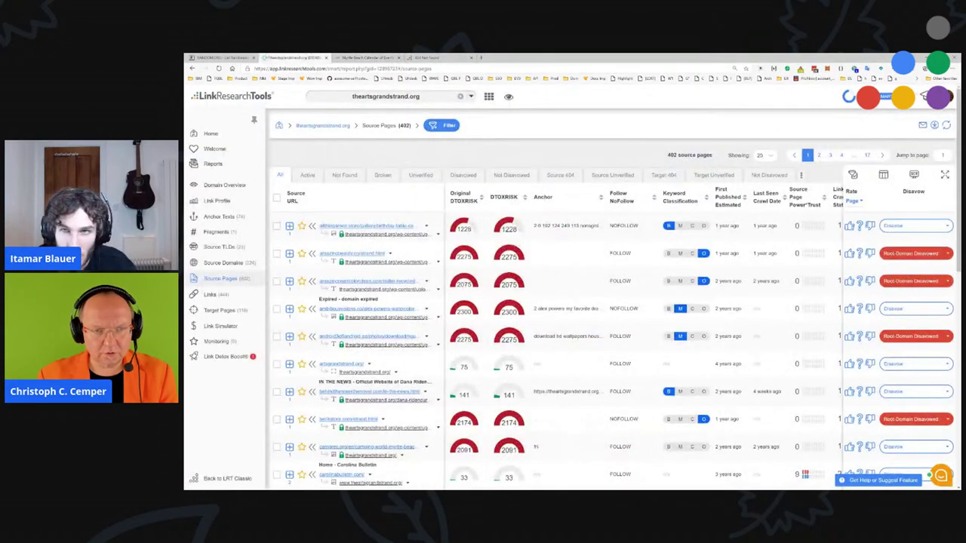
click(387, 96)
text(malc)
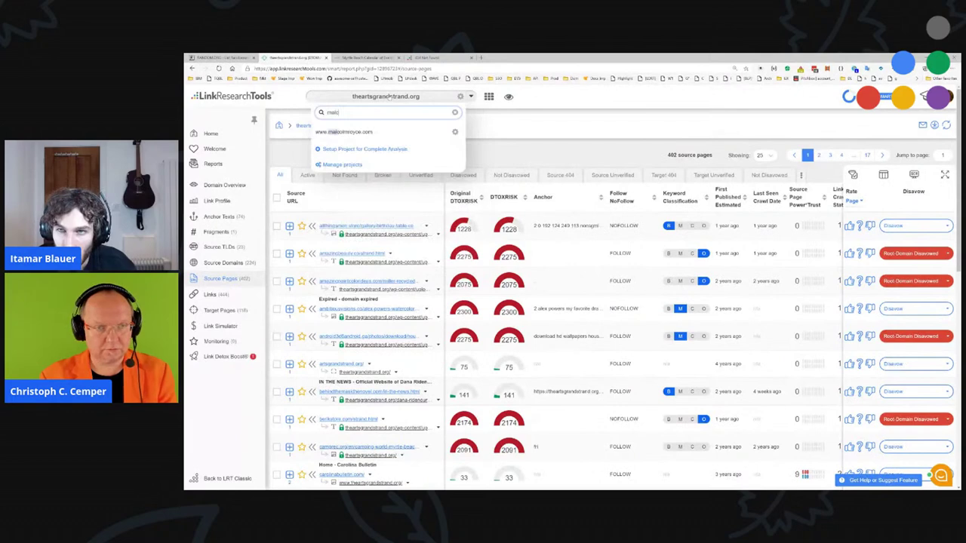
key(Return)
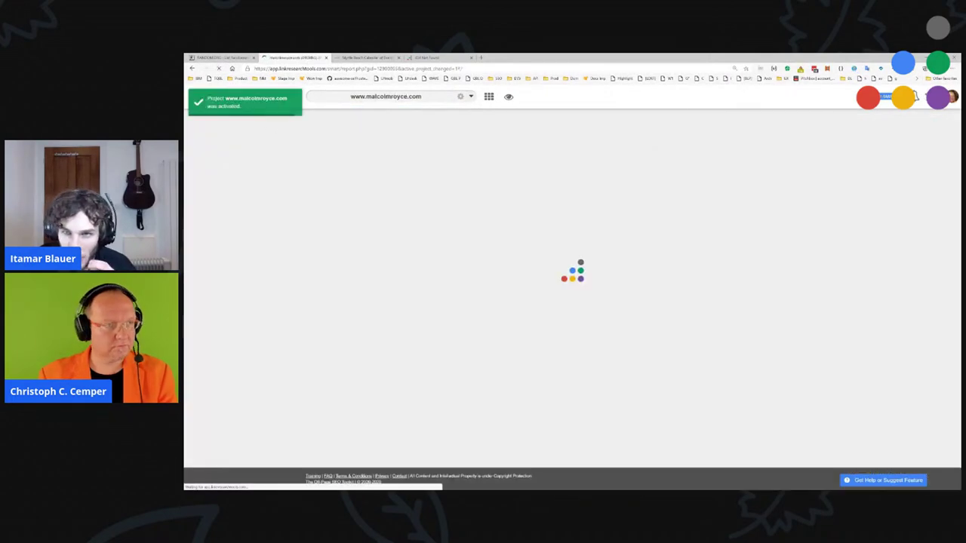
key(alt+Tab)
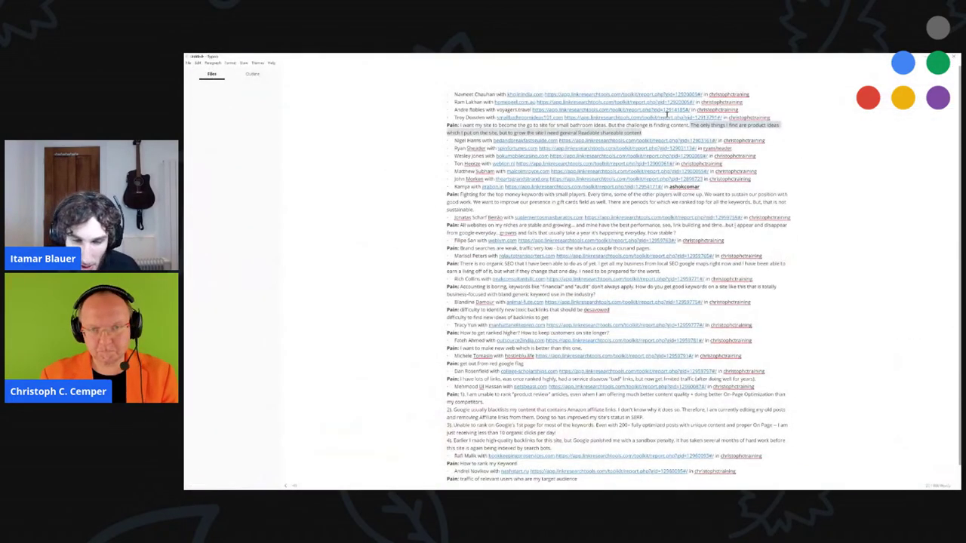
scroll(515, 279, down, 1)
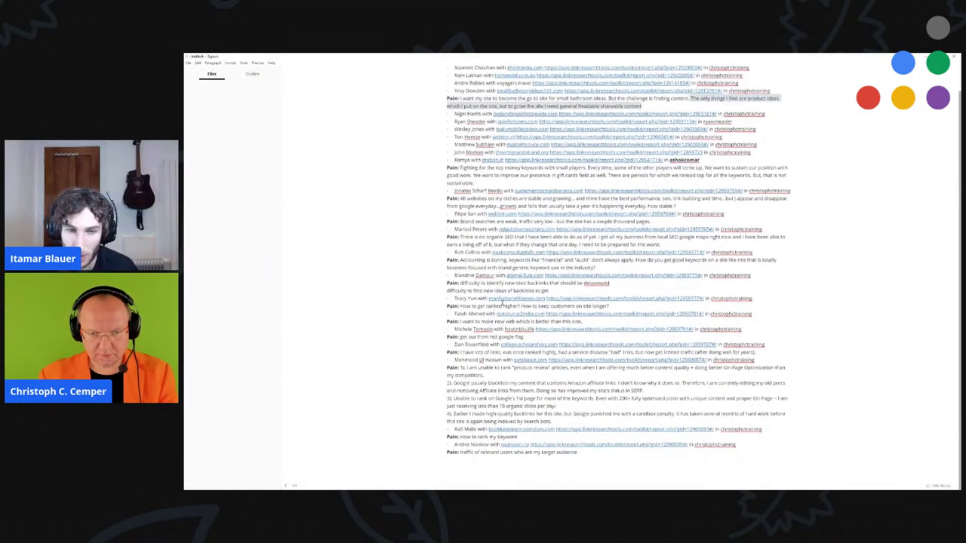
key(alt+Tab)
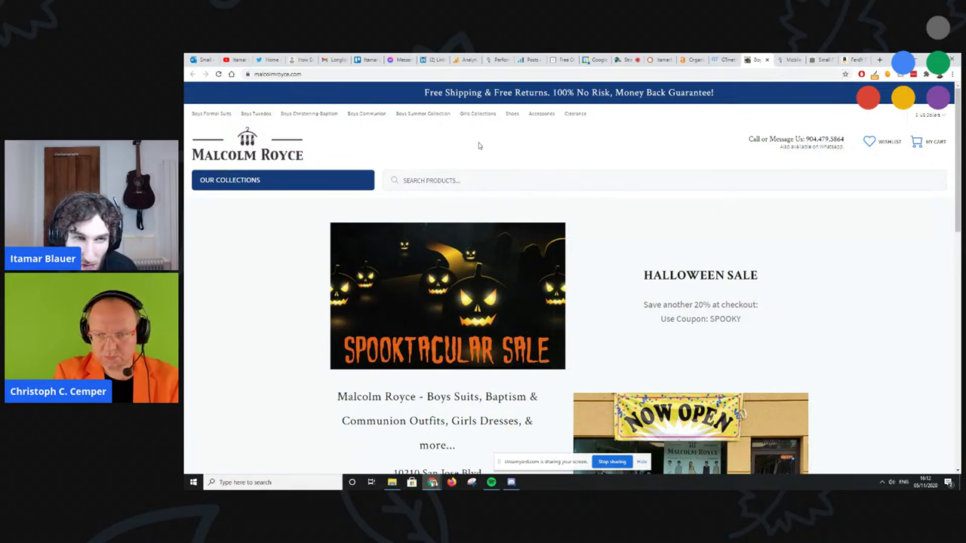
Step: Review the malcolmroyce.com home page from the Halloween sale through the children's suits to the footer and back
scroll(446, 205, down, 3)
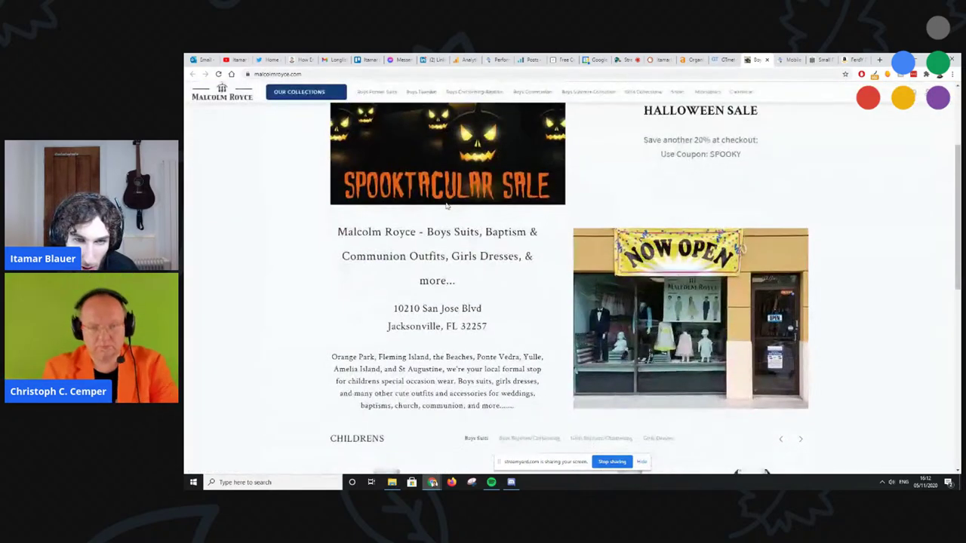
scroll(448, 211, down, 6)
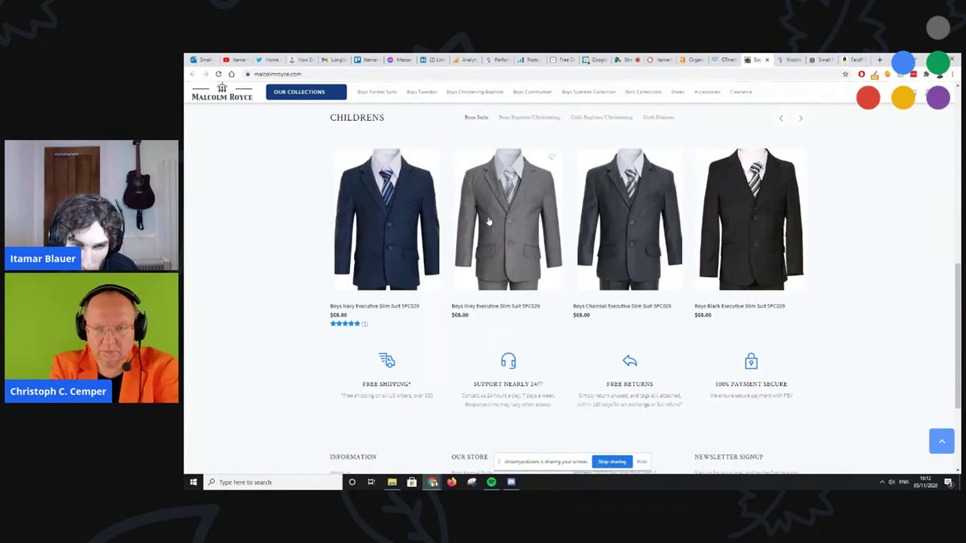
scroll(487, 221, down, 3)
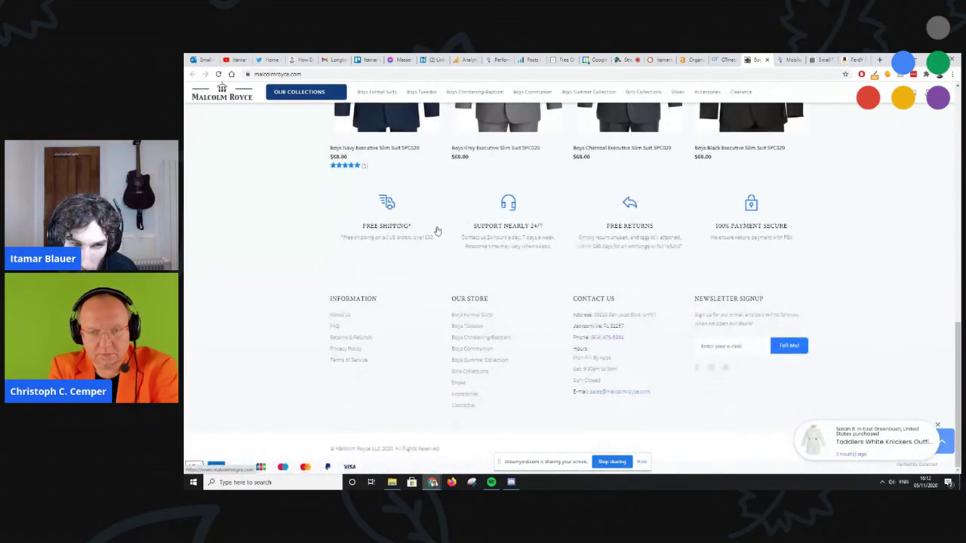
scroll(444, 267, up, 2)
scroll(445, 267, up, 10)
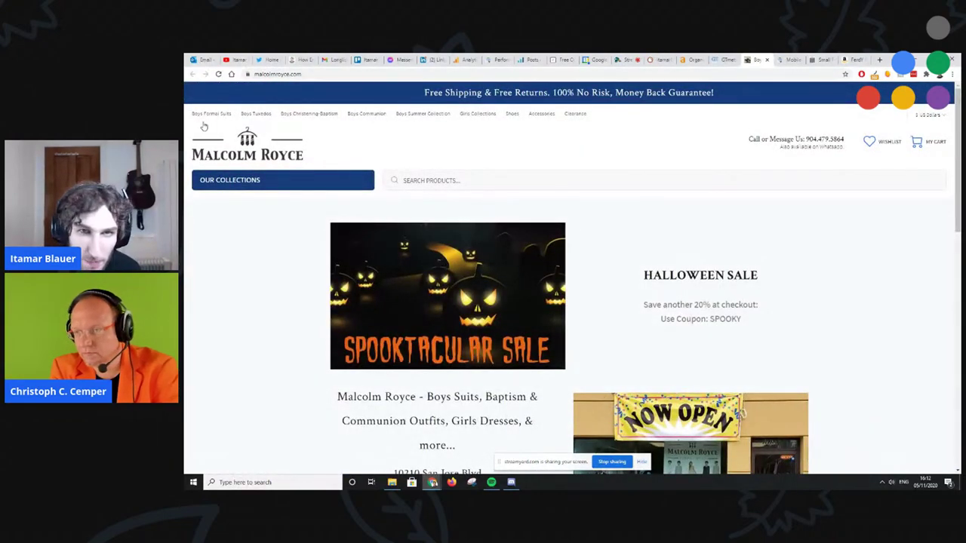
Step: Highlight the free shipping and "100% No Risk" wording in the home page's announcement banner
drag(445, 93, 480, 93)
click(722, 93)
drag(553, 92, 609, 92)
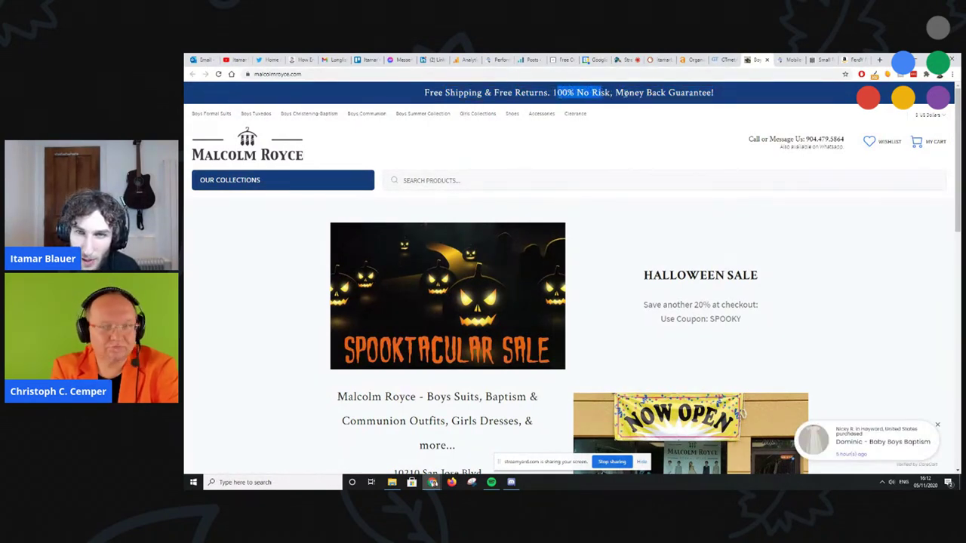